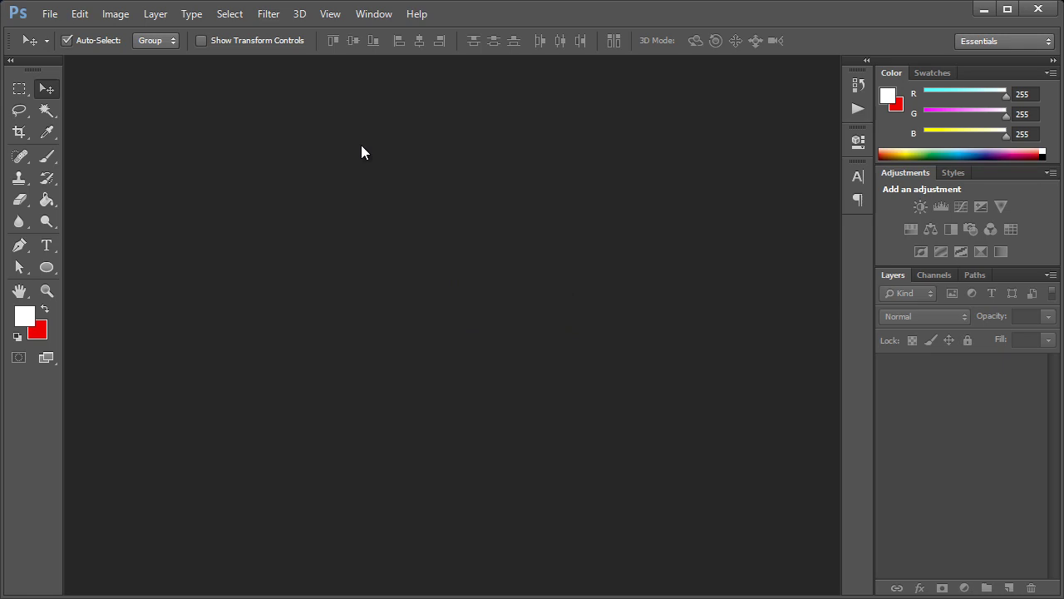
# Create a new 896 × 591 px document with a transparent background, named "Flat Social Icons"
pyautogui.click(48, 15)
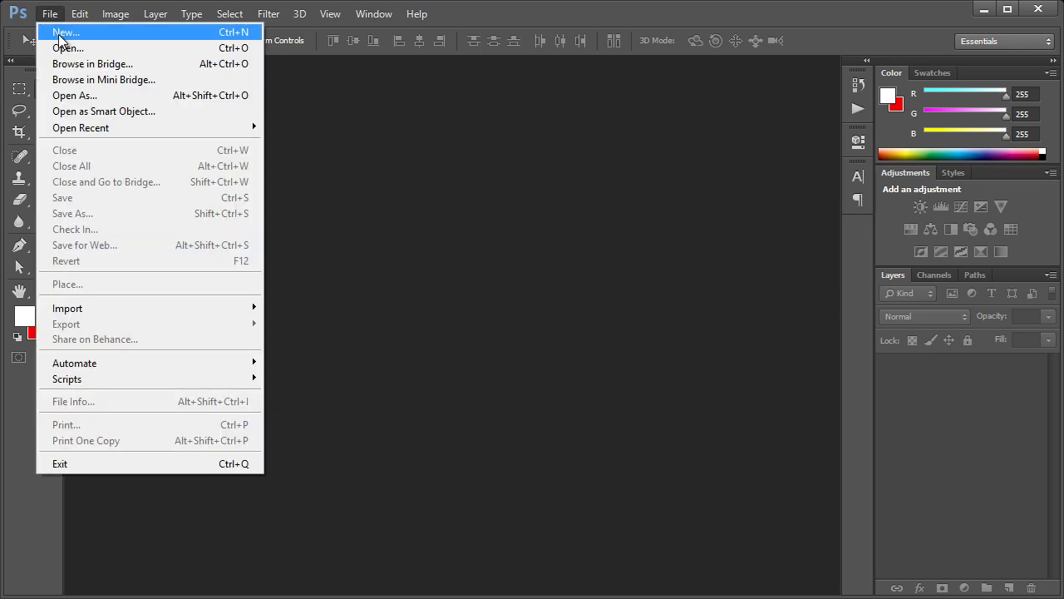
pyautogui.click(59, 33)
pyautogui.moveTo(399, 413); pyautogui.dragTo(414, 174)
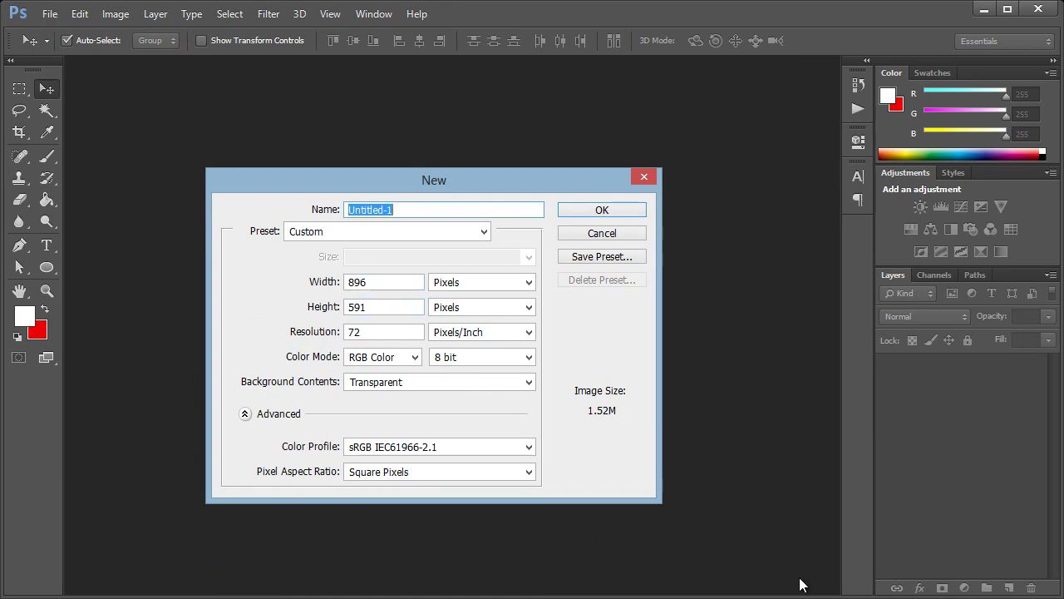
pyautogui.click(372, 282)
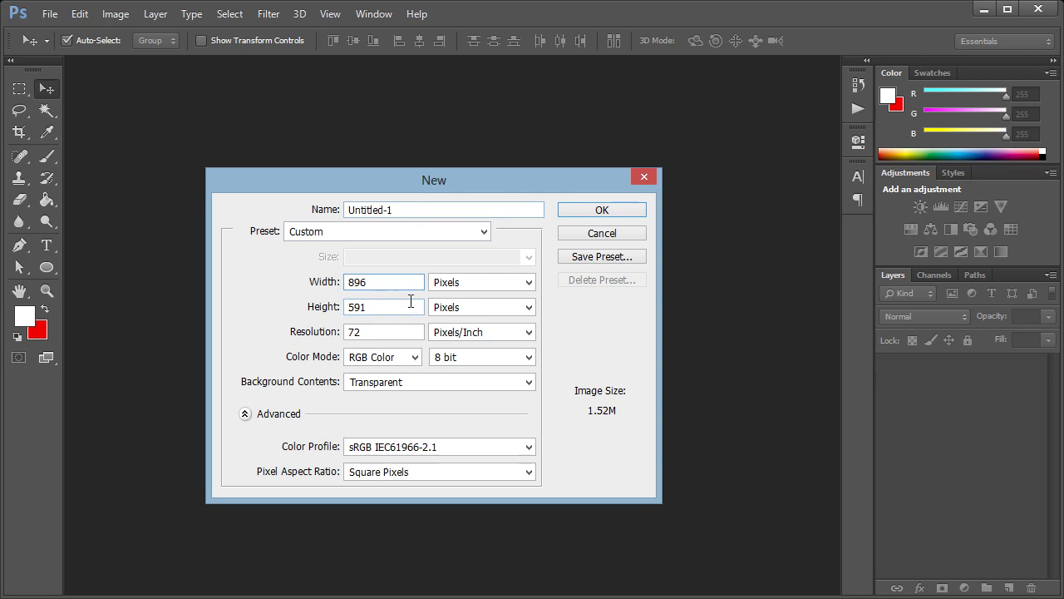
pyautogui.moveTo(394, 211); pyautogui.dragTo(326, 210)
pyautogui.write('Flat Social Icons')
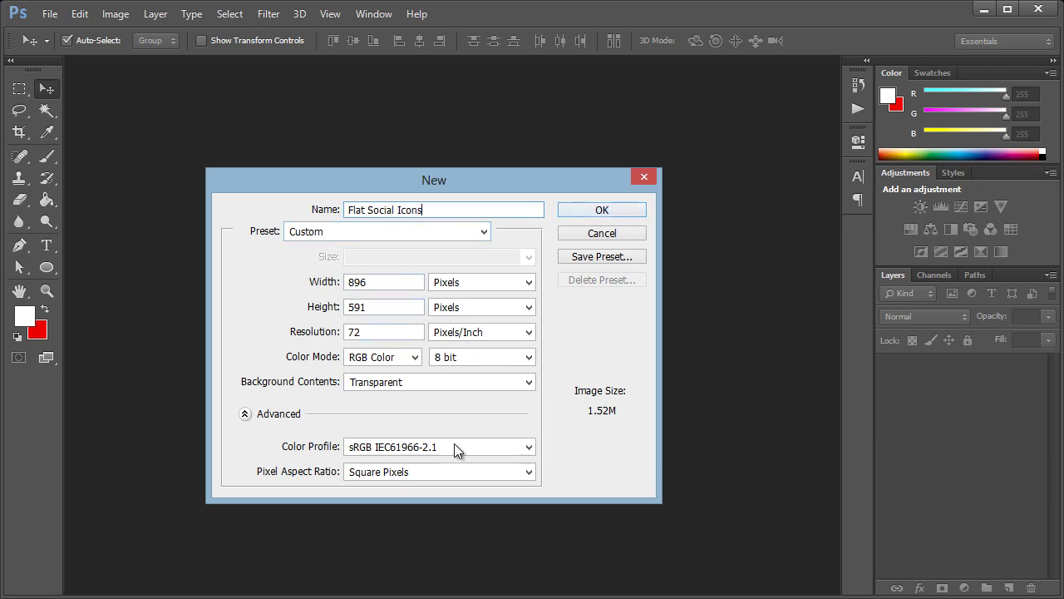
pyautogui.click(627, 210)
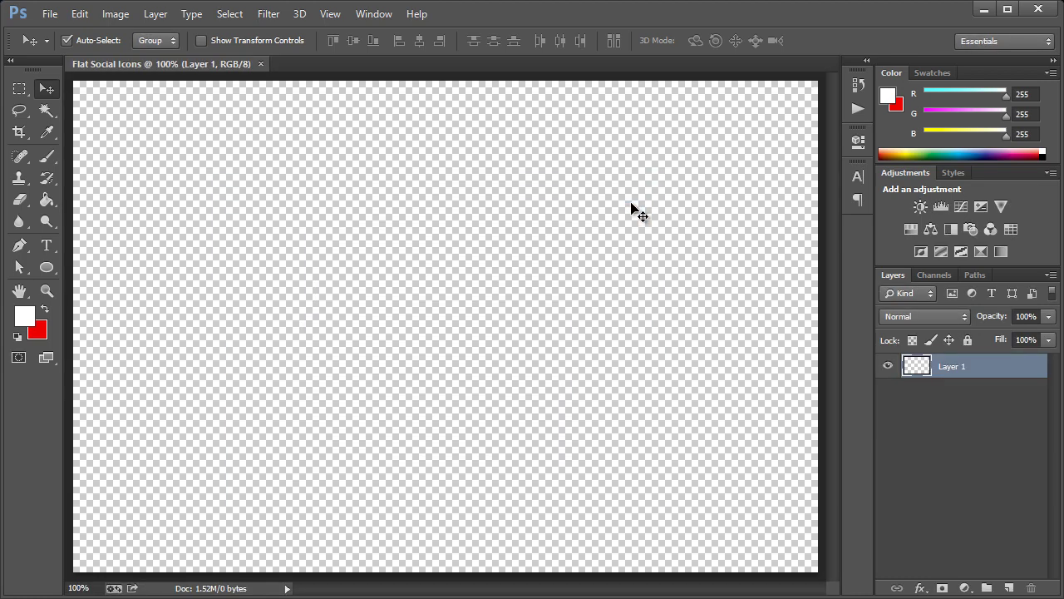
# Fill Layer 1 with the white foreground color using the Paint Bucket tool
pyautogui.click(45, 202)
pyautogui.moveTo(45, 205); pyautogui.dragTo(79, 215)
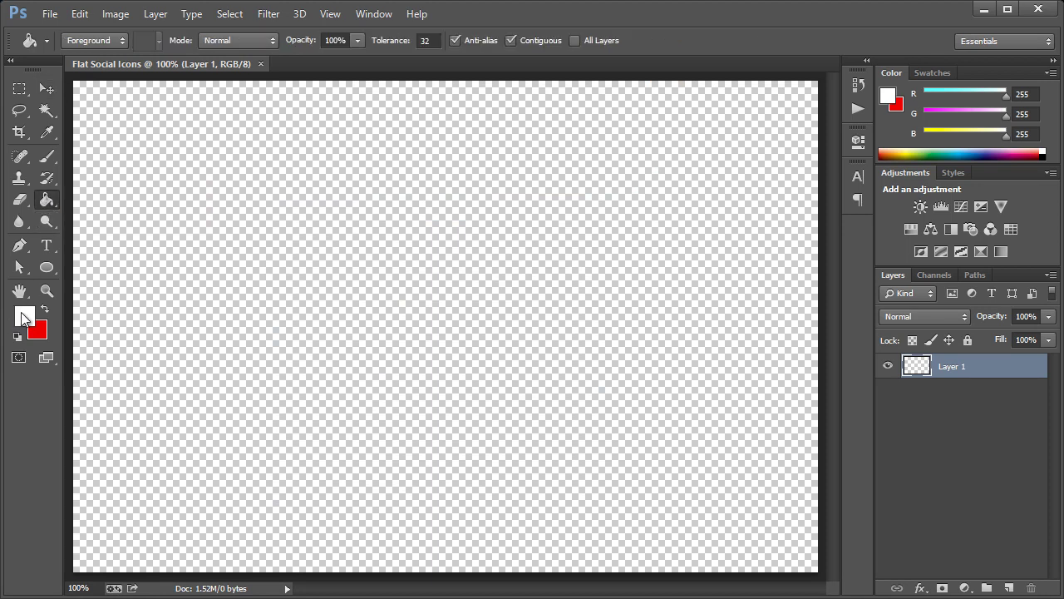
pyautogui.click(371, 266)
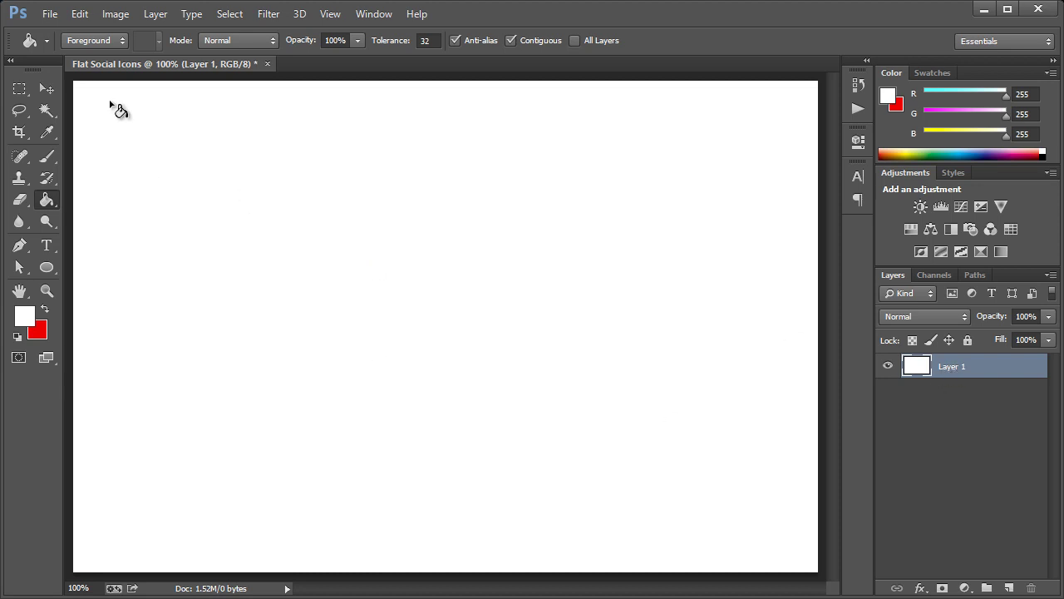
# Open Social-Icons.psd from the Downloads folder and detach it into its own window away from the Flat Social Icons document
pyautogui.click(57, 20)
pyautogui.click(66, 45)
pyautogui.click(268, 197)
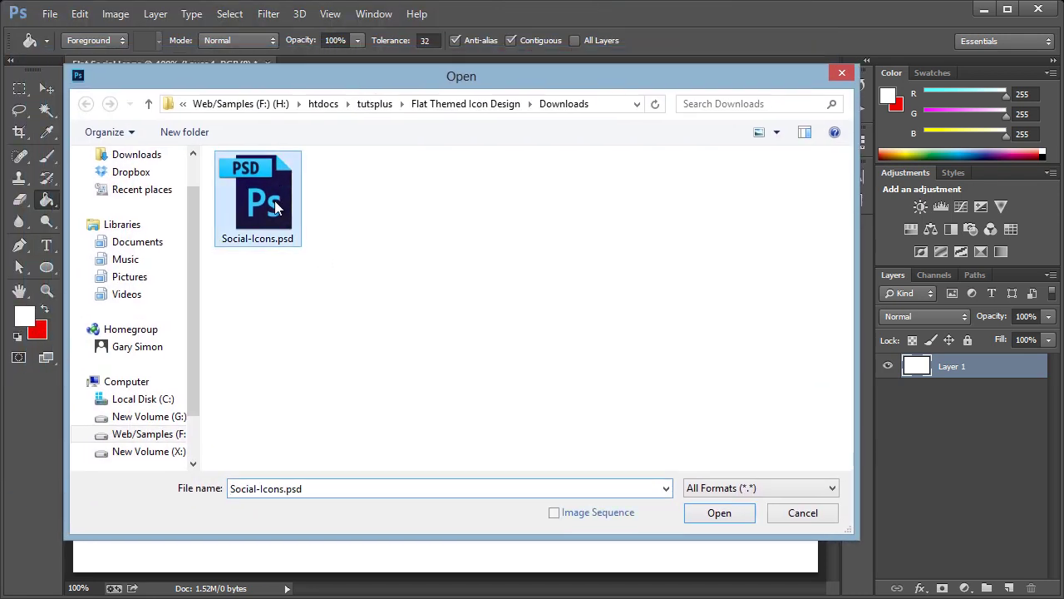
pyautogui.doubleClick(268, 211)
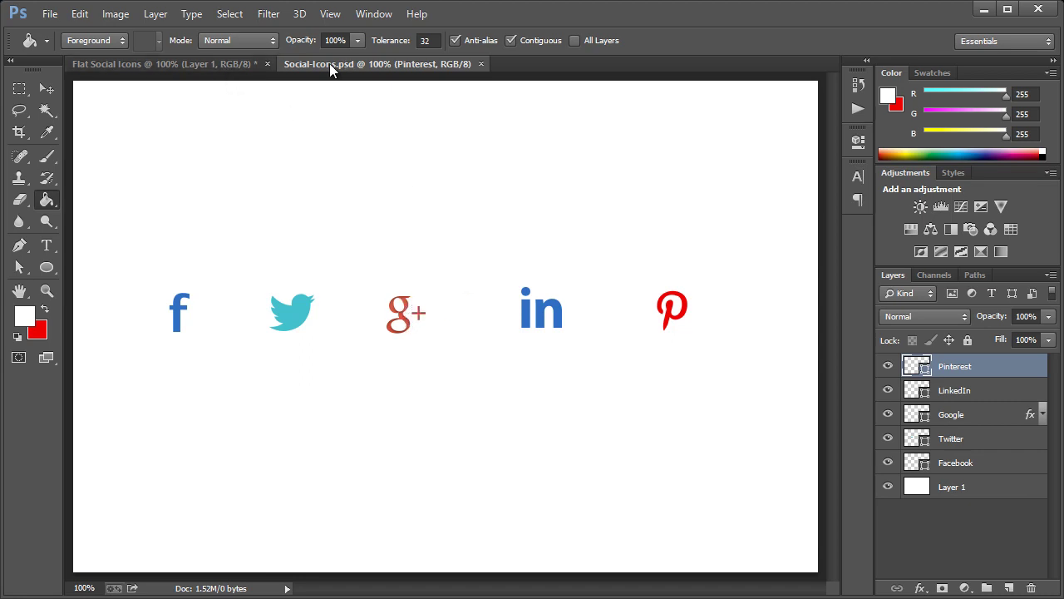
pyautogui.moveTo(320, 64); pyautogui.dragTo(1063, 86)
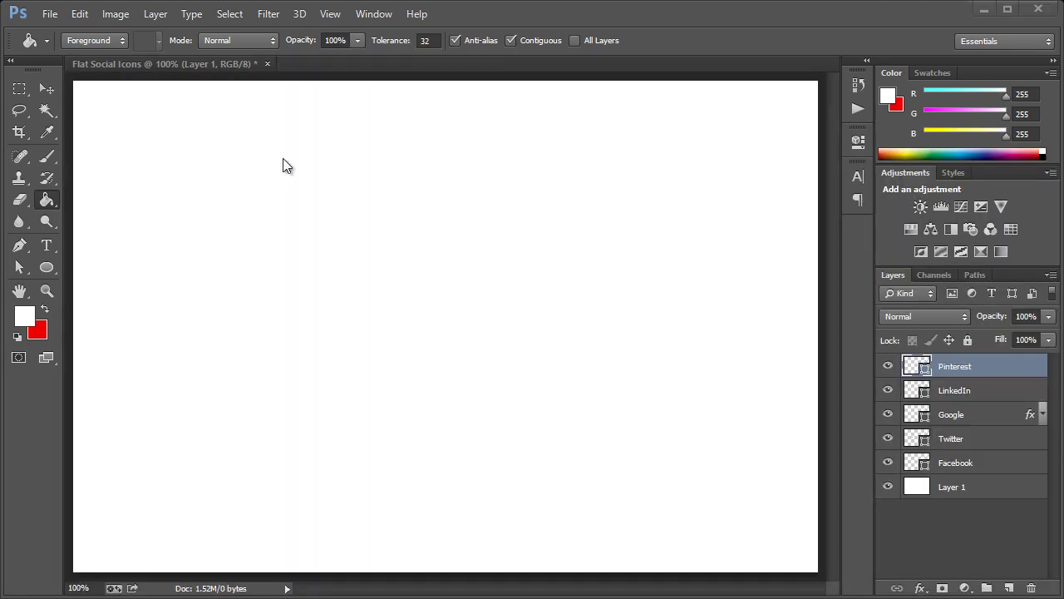
# Set the Move tool to auto-select Layer, and bring the Facebook layer into Flat Social Icons, placing it in the canvas's upper-left area
pyautogui.click(47, 88)
pyautogui.click(148, 38)
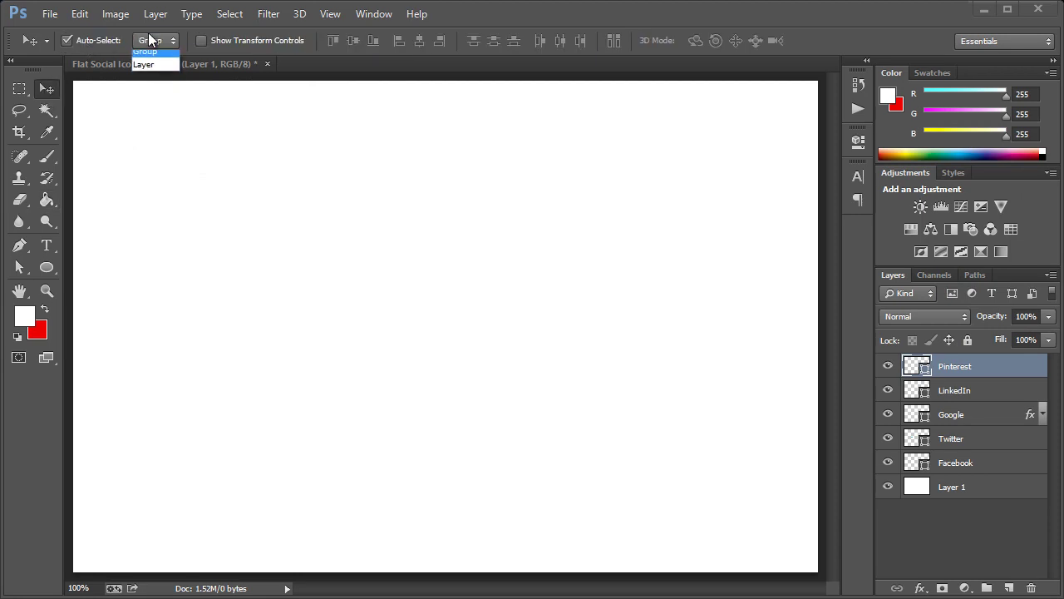
pyautogui.click(156, 70)
pyautogui.click(964, 462)
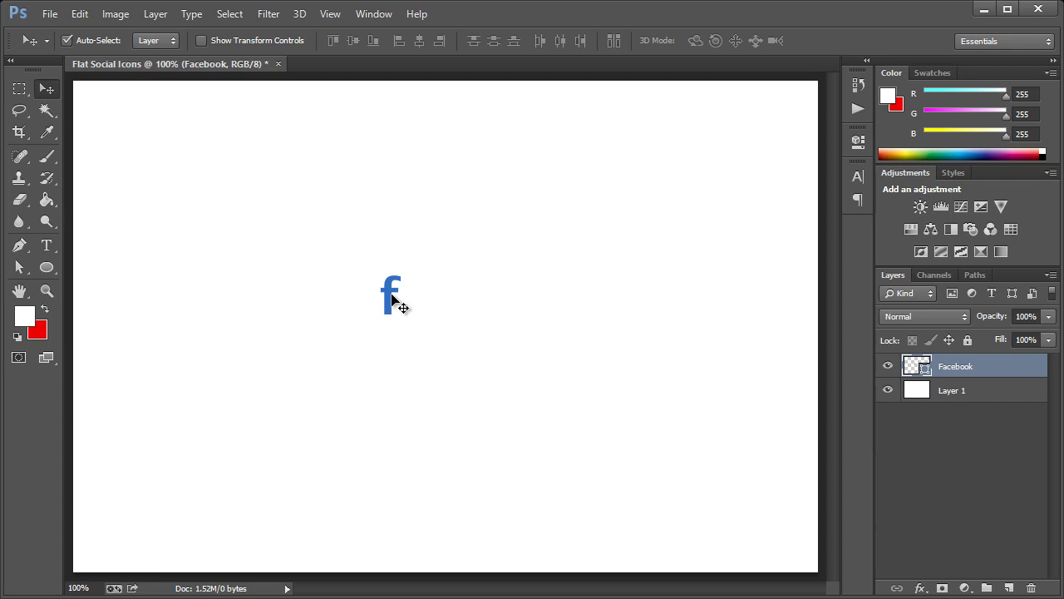
pyautogui.moveTo(393, 295); pyautogui.dragTo(259, 224)
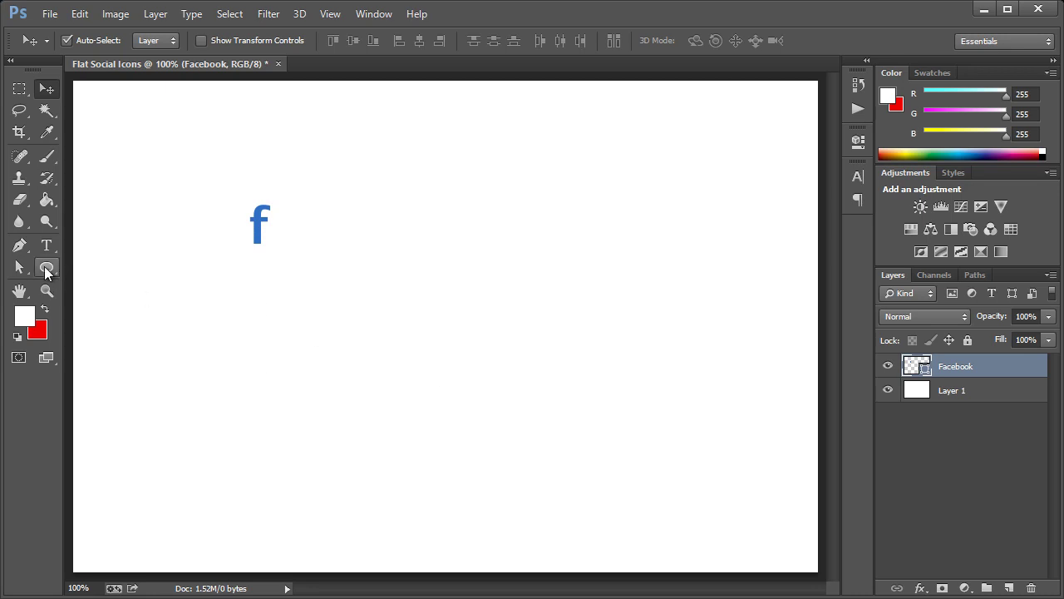
# Create a 256 × 256 px blue circle with the Ellipse tool in the lower middle of the canvas
pyautogui.click(47, 268)
pyautogui.rightClick(47, 266)
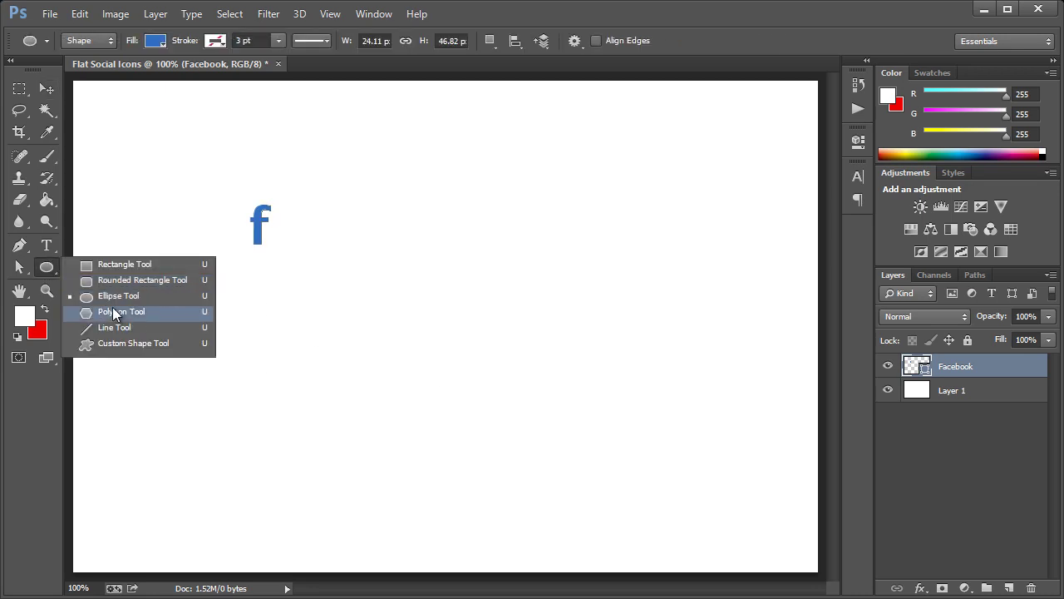
pyautogui.click(114, 300)
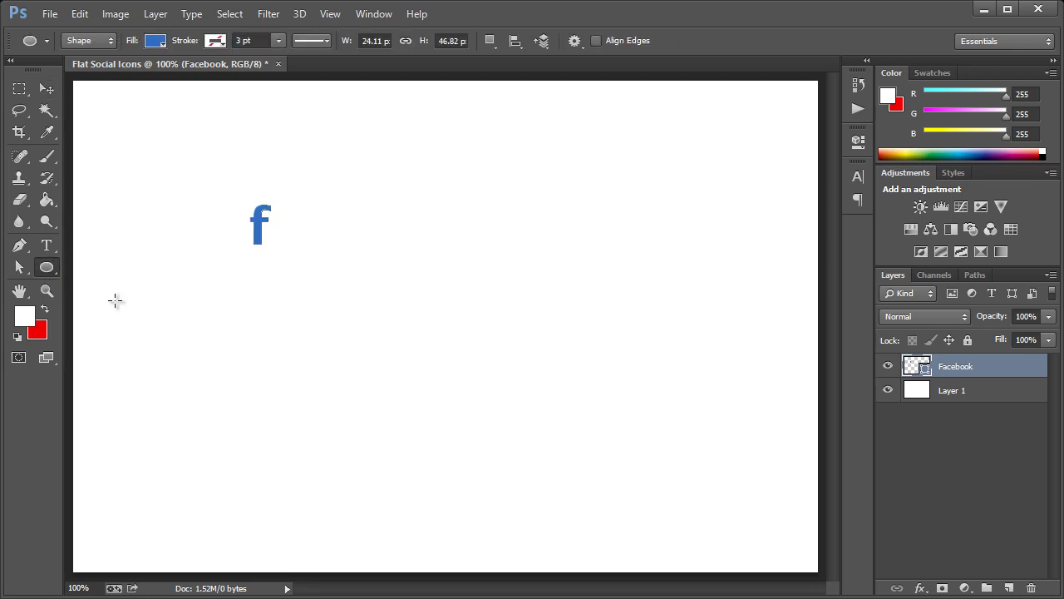
pyautogui.click(411, 311)
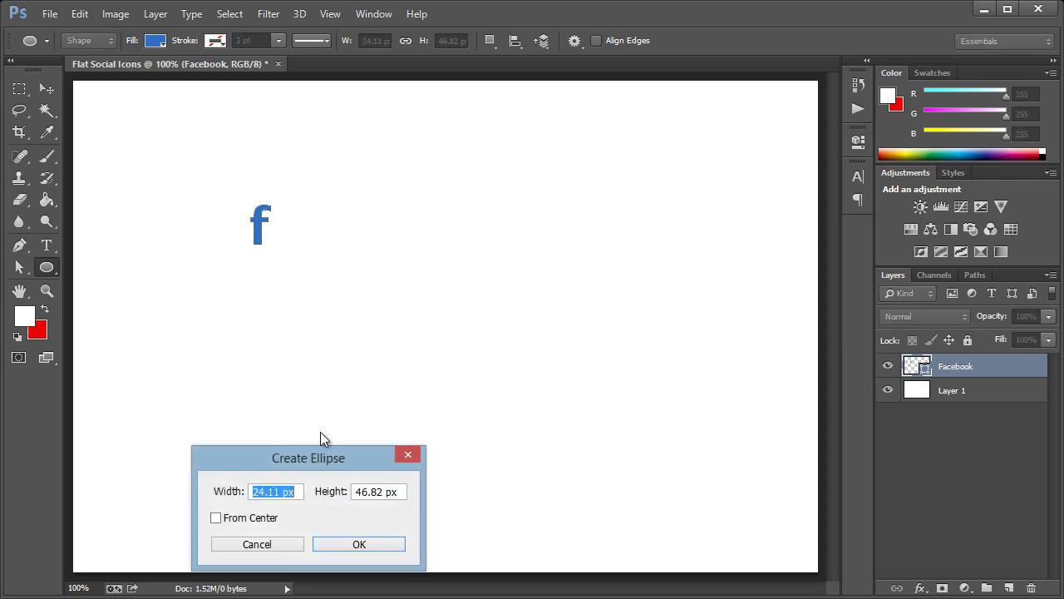
pyautogui.moveTo(317, 456); pyautogui.dragTo(408, 249)
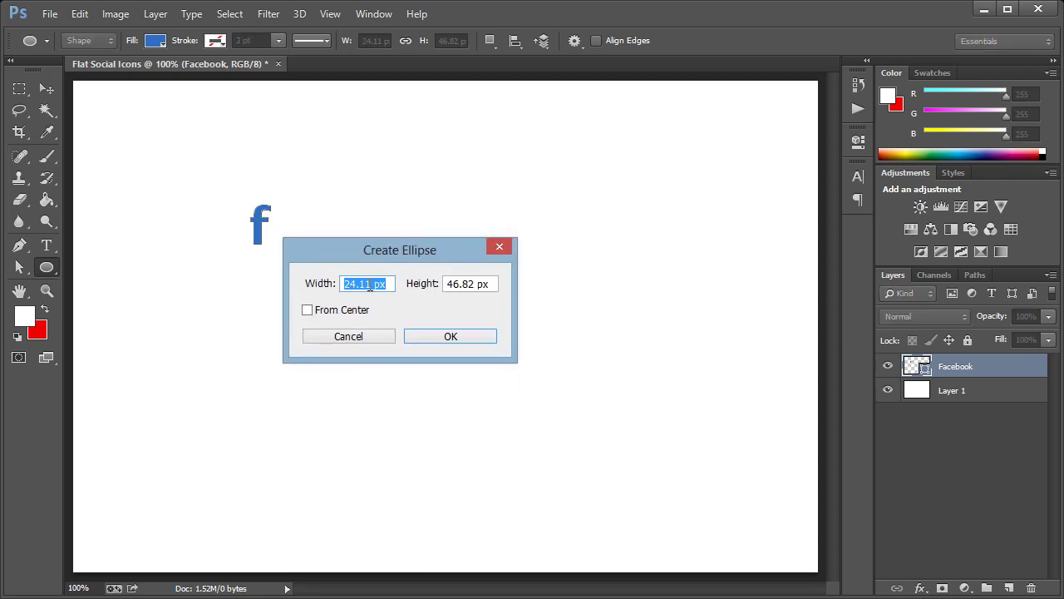
pyautogui.moveTo(372, 285); pyautogui.dragTo(342, 284)
pyautogui.write('256')
pyautogui.moveTo(475, 283); pyautogui.dragTo(430, 283)
pyautogui.write('256')
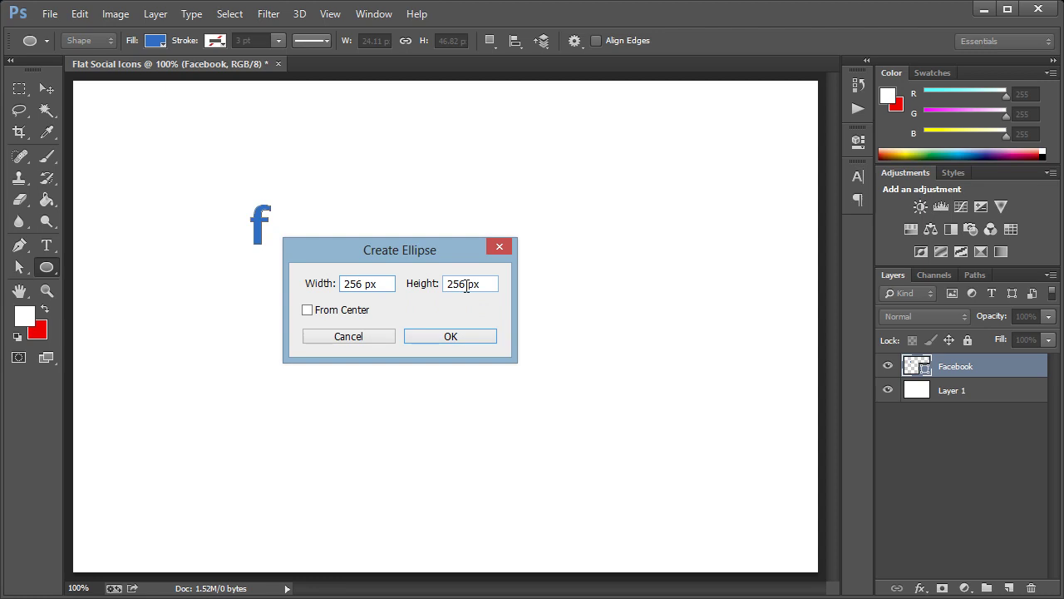
pyautogui.moveTo(463, 287); pyautogui.dragTo(443, 291)
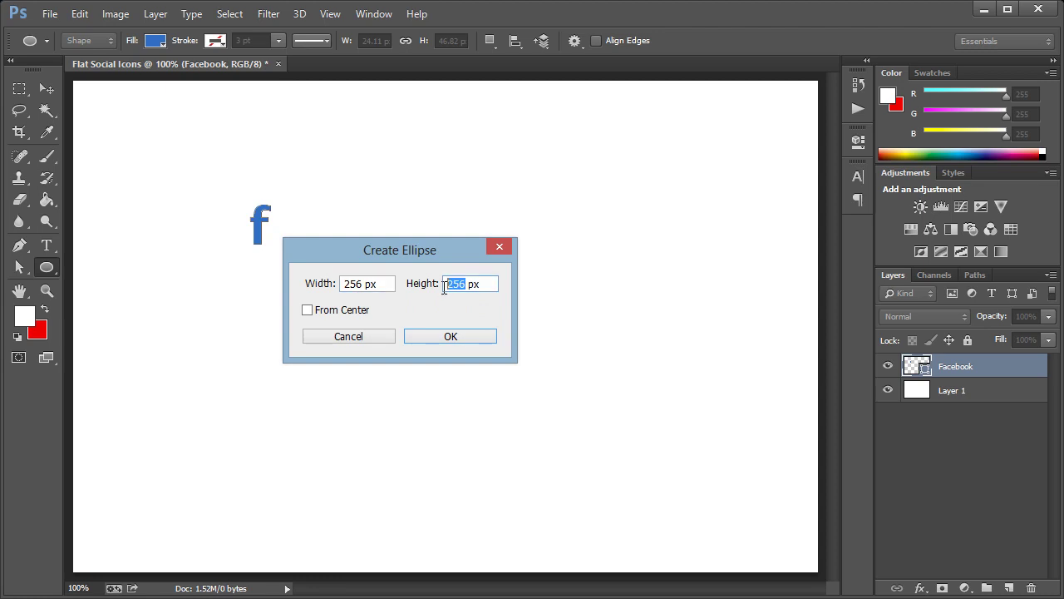
pyautogui.click(449, 337)
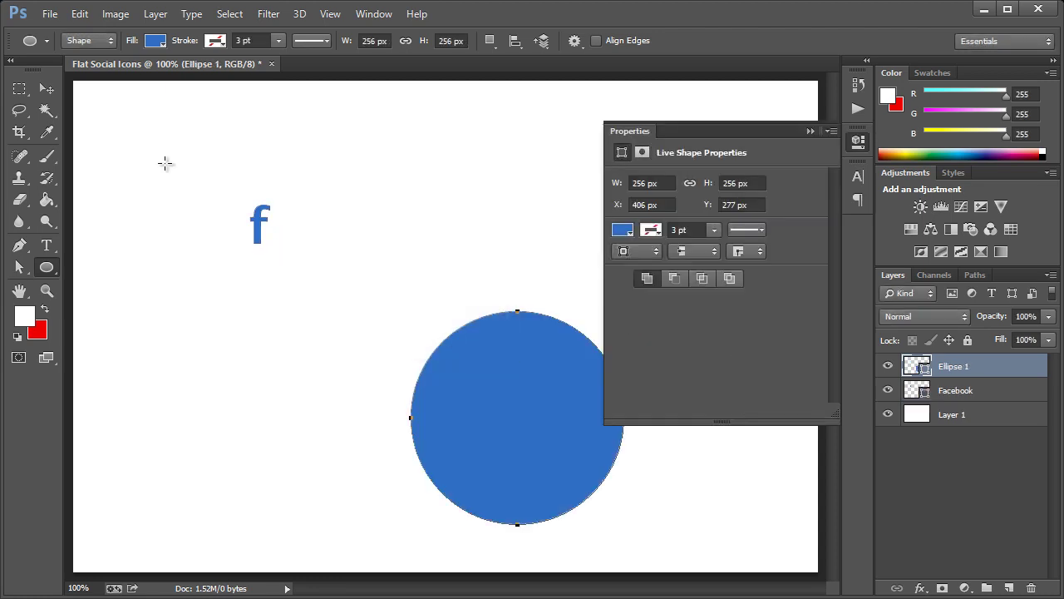
# Collapse the shape properties and move the blue circle up to about the center of the canvas
pyautogui.press('v')
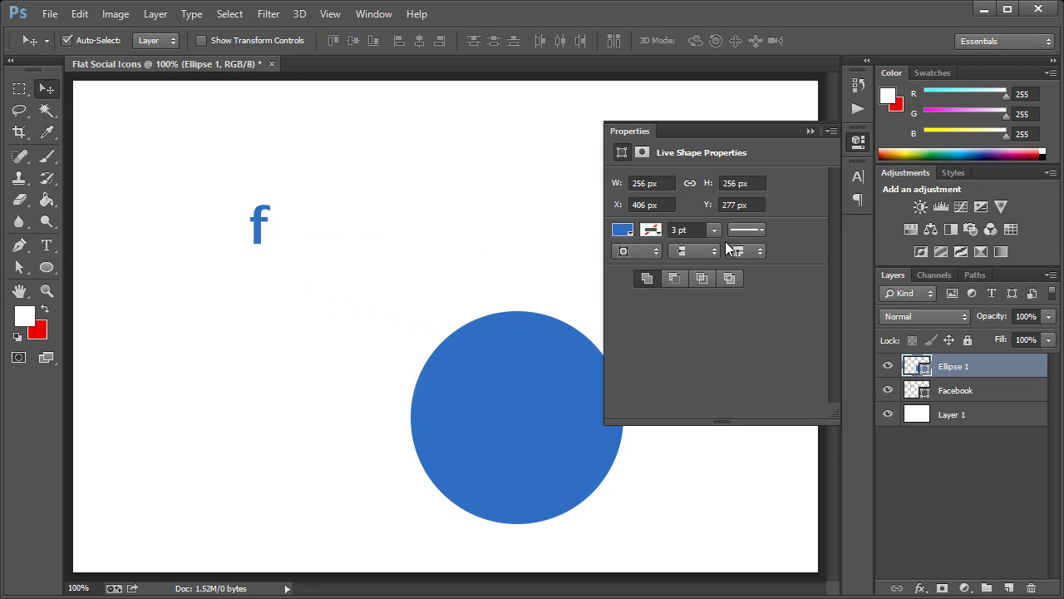
pyautogui.click(858, 140)
pyautogui.moveTo(587, 399); pyautogui.dragTo(487, 344)
# Place the Ellipse 1 layer below the Facebook layer and move the "f" onto the center of the circle
pyautogui.moveTo(949, 378); pyautogui.dragTo(956, 403)
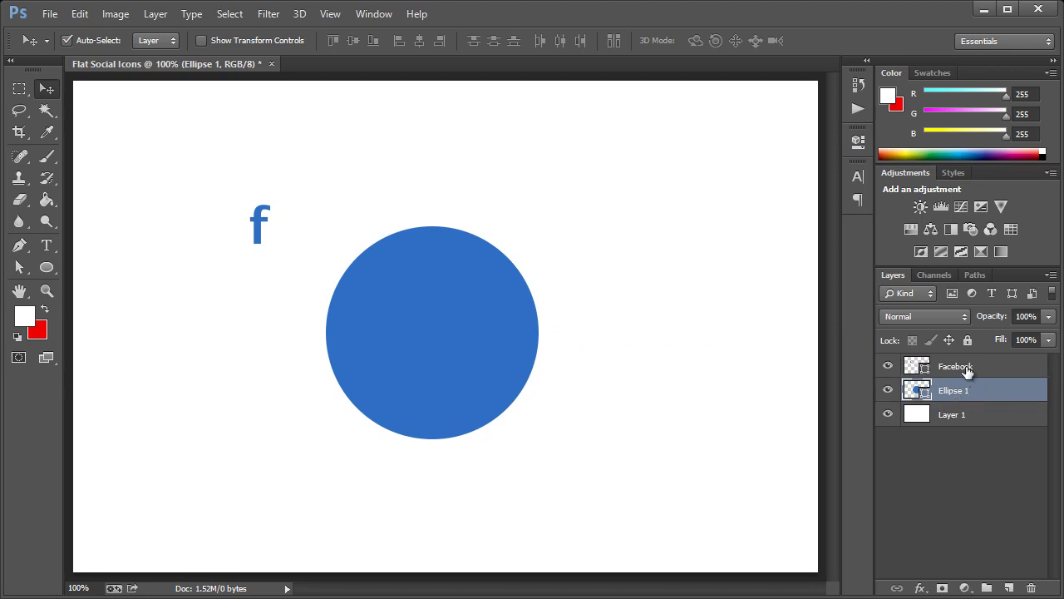
pyautogui.click(265, 227)
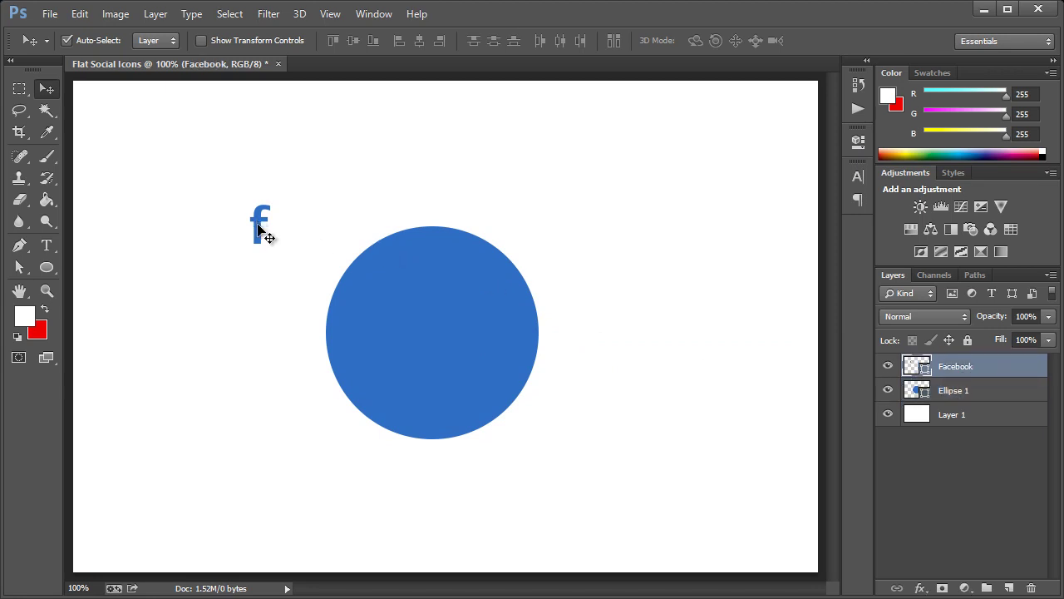
pyautogui.moveTo(261, 218); pyautogui.dragTo(439, 333)
# Duplicate the Ellipse 1 layer within the same document, keeping the suggested name Ellipse 1 copy
pyautogui.click(968, 396)
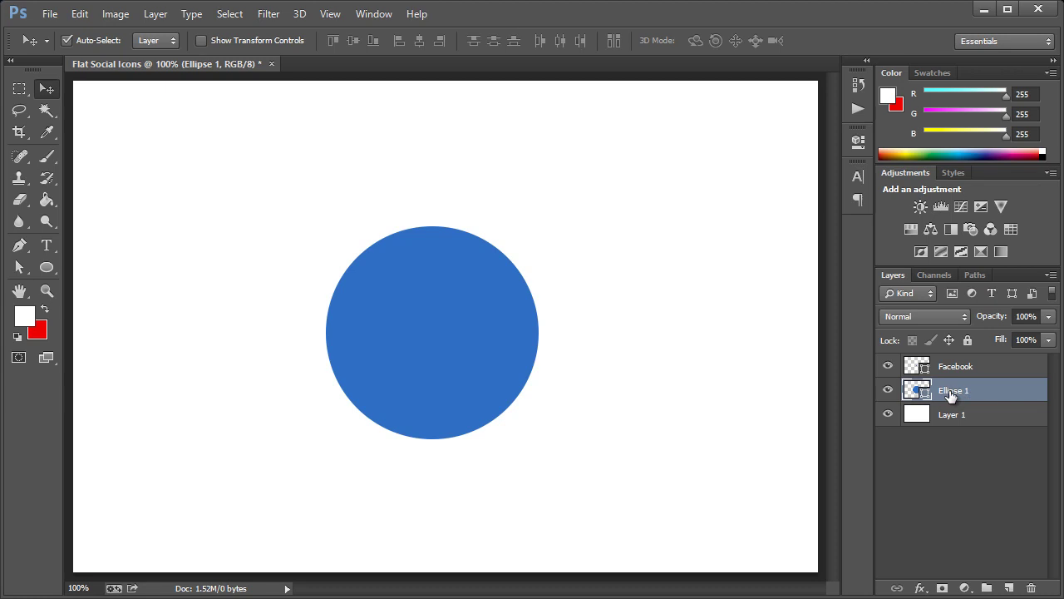
pyautogui.rightClick(952, 392)
pyautogui.click(794, 281)
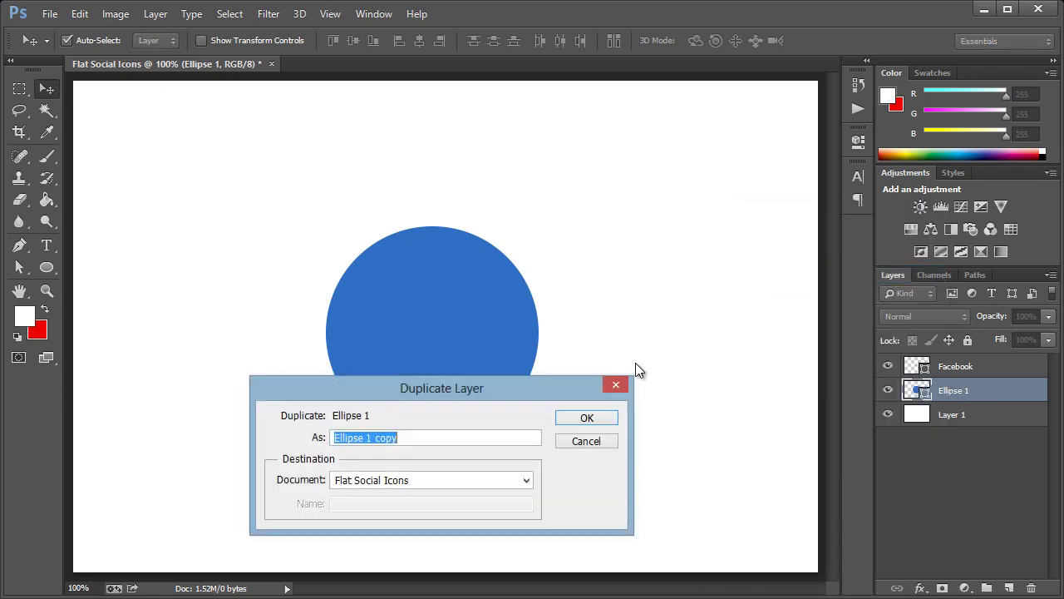
pyautogui.click(582, 420)
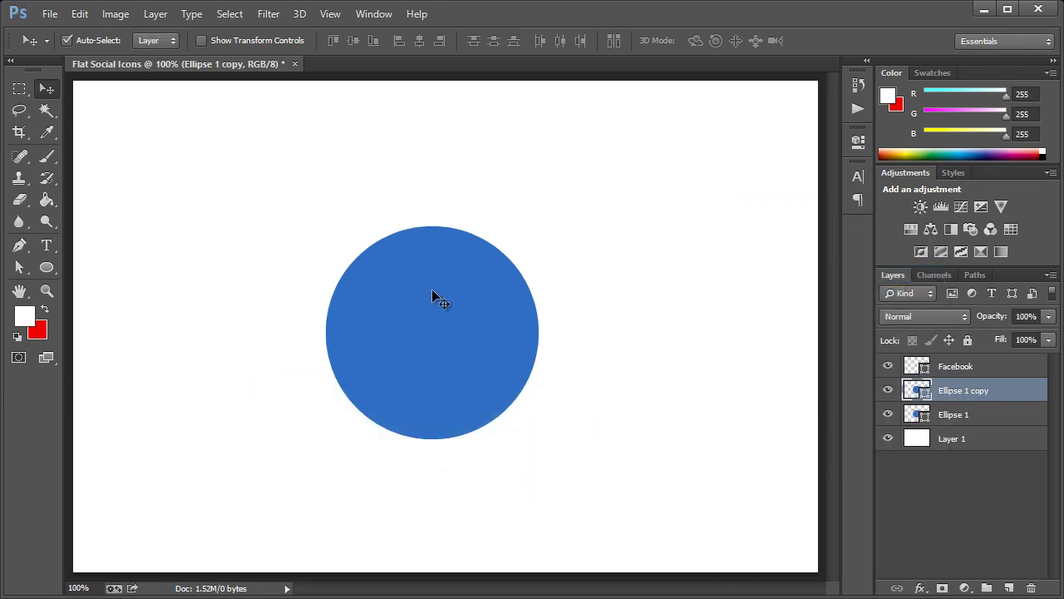
# Change the fill color of Ellipse 1 copy to a pale blue, #d2e0ee
pyautogui.doubleClick(919, 391)
pyautogui.moveTo(887, 329); pyautogui.dragTo(842, 243)
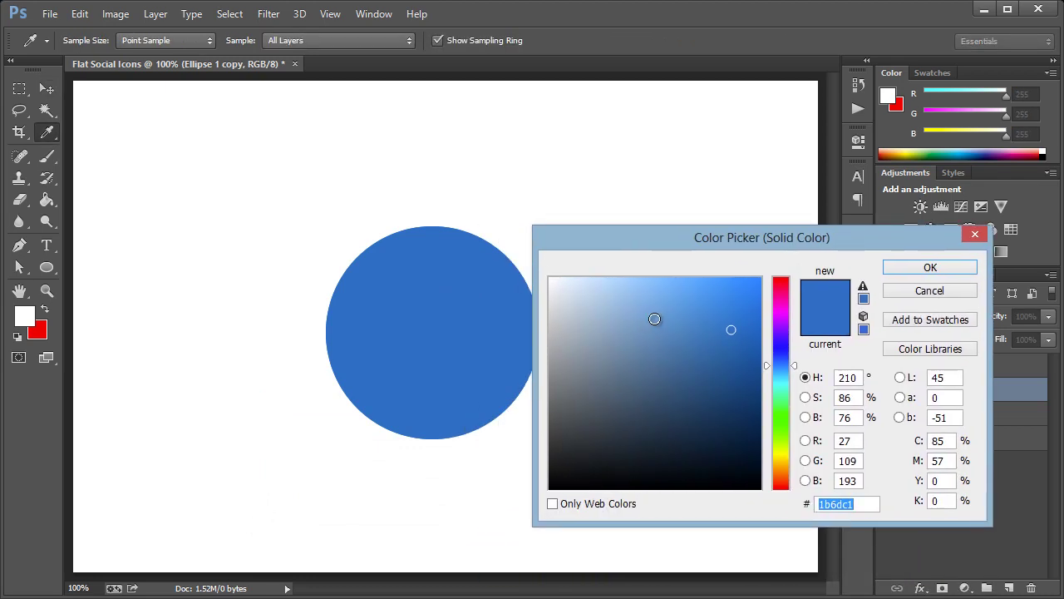
pyautogui.click(575, 292)
pyautogui.moveTo(575, 293); pyautogui.dragTo(573, 291)
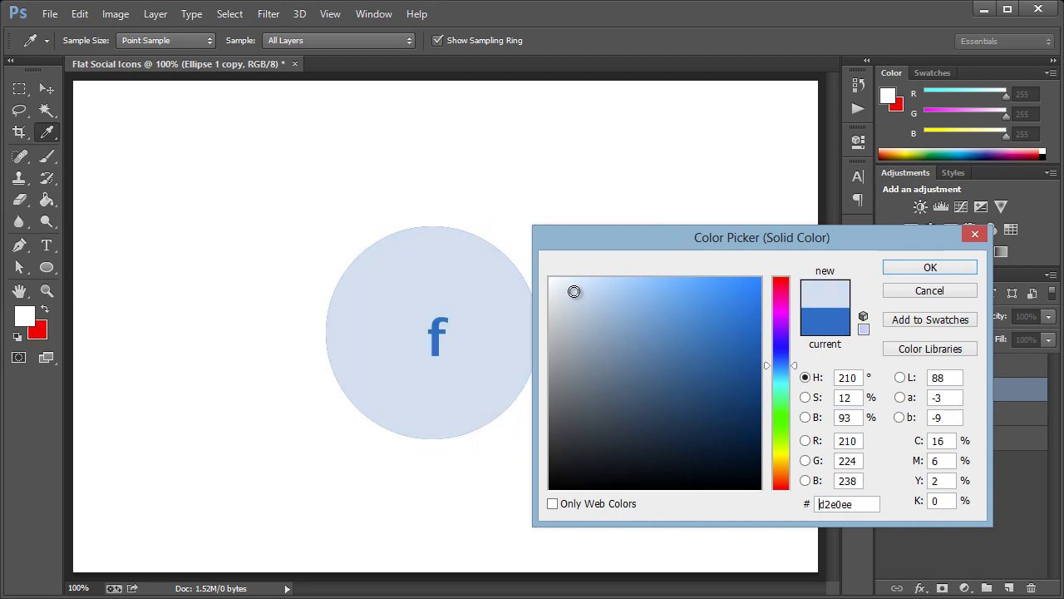
pyautogui.click(929, 268)
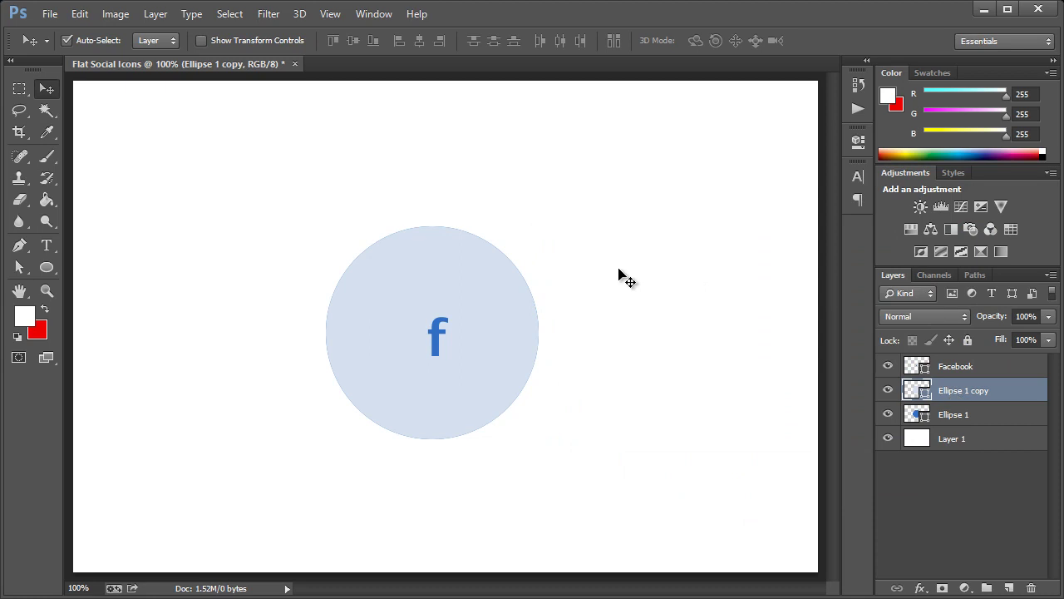
# Scale the pale blue circle proportionally about its center to about 88% and apply the transformation
pyautogui.hotkey('ctrl', 't')
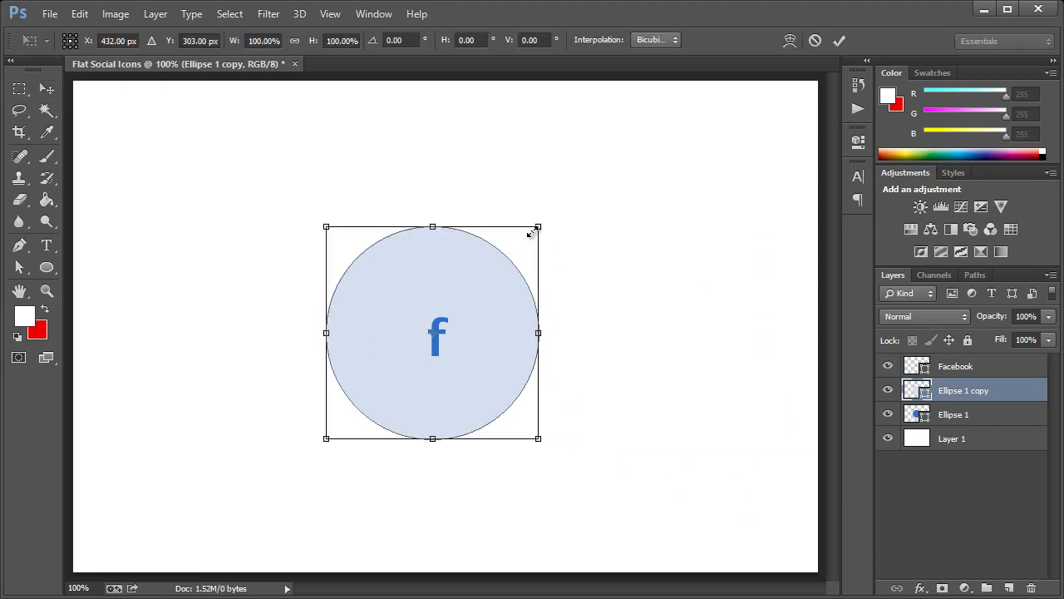
pyautogui.moveTo(541, 225)
pyautogui.mouseDown()
pyautogui.moveTo(518, 241)
pyautogui.moveTo(527, 233)
pyautogui.mouseUp()
pyautogui.click(47, 95)
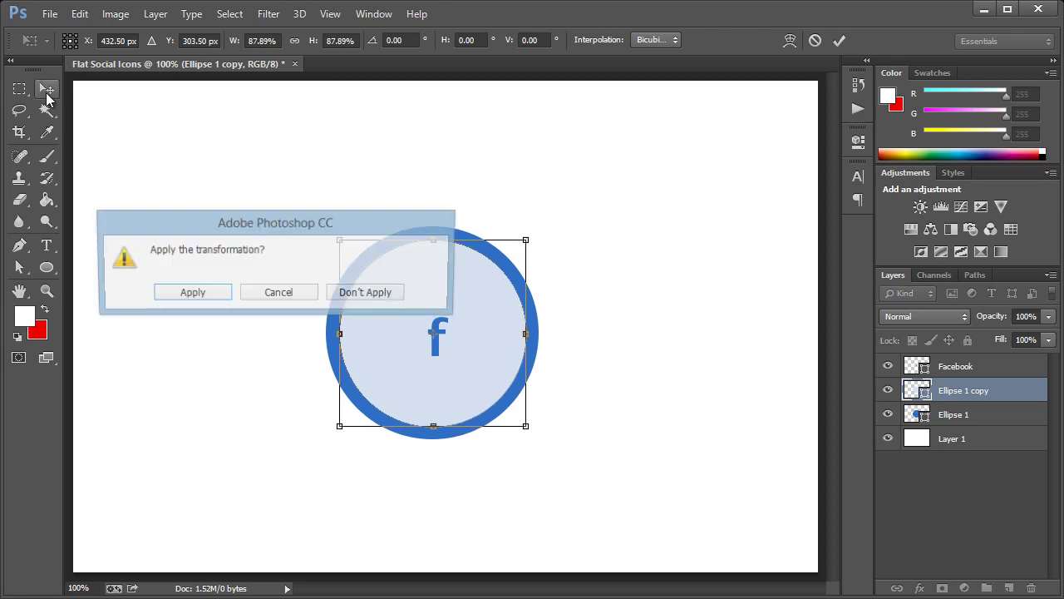
pyautogui.click(208, 296)
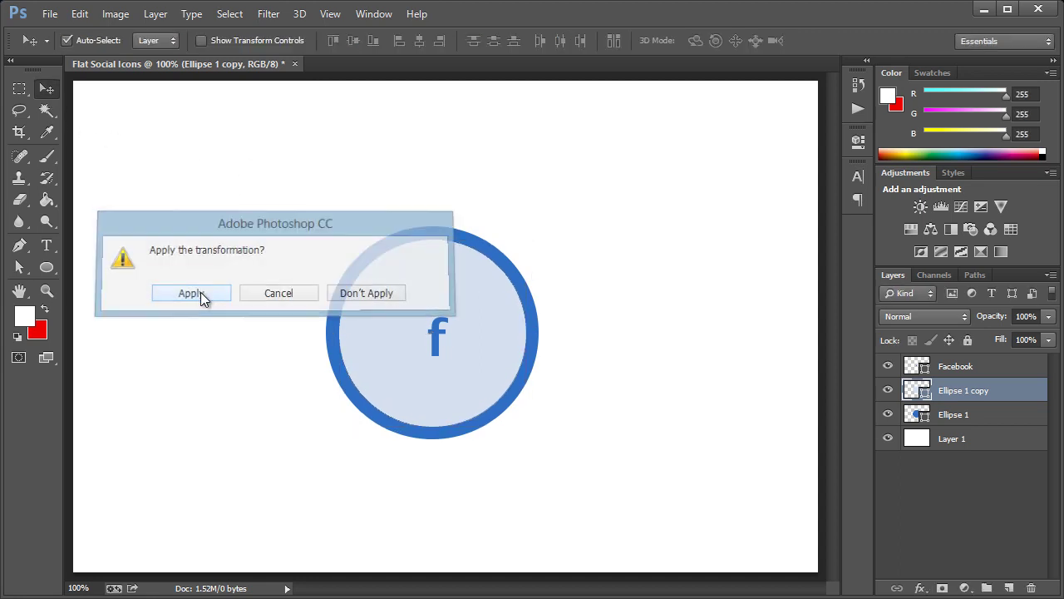
# Enlarge the Facebook "f" to about 273% from its center, apply the transformation, and nudge it into the middle of the circle
pyautogui.click(962, 376)
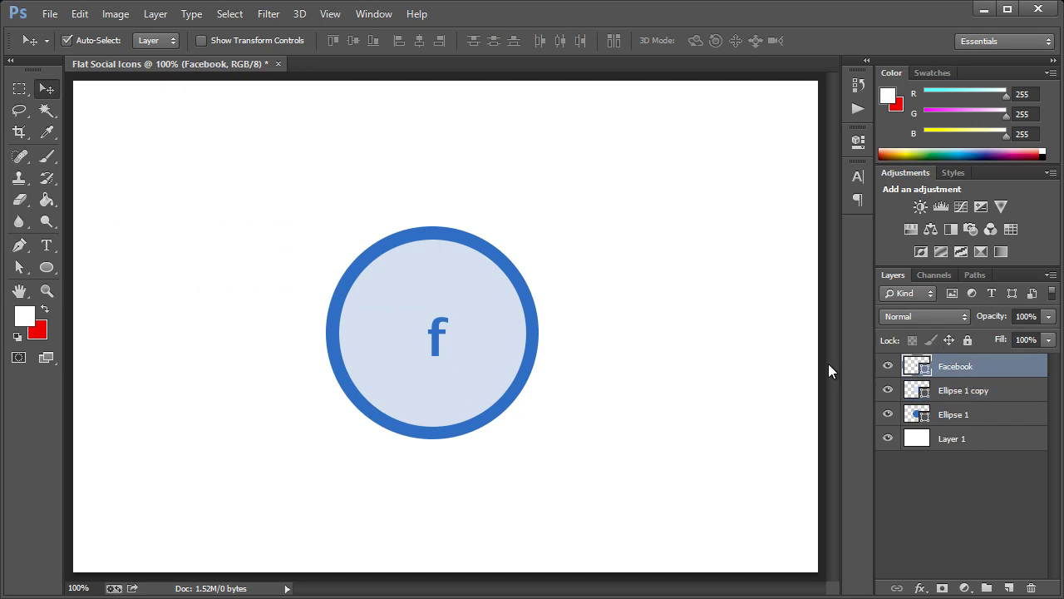
pyautogui.hotkey('ctrl', 't')
pyautogui.moveTo(452, 315); pyautogui.dragTo(476, 285)
pyautogui.click(46, 88)
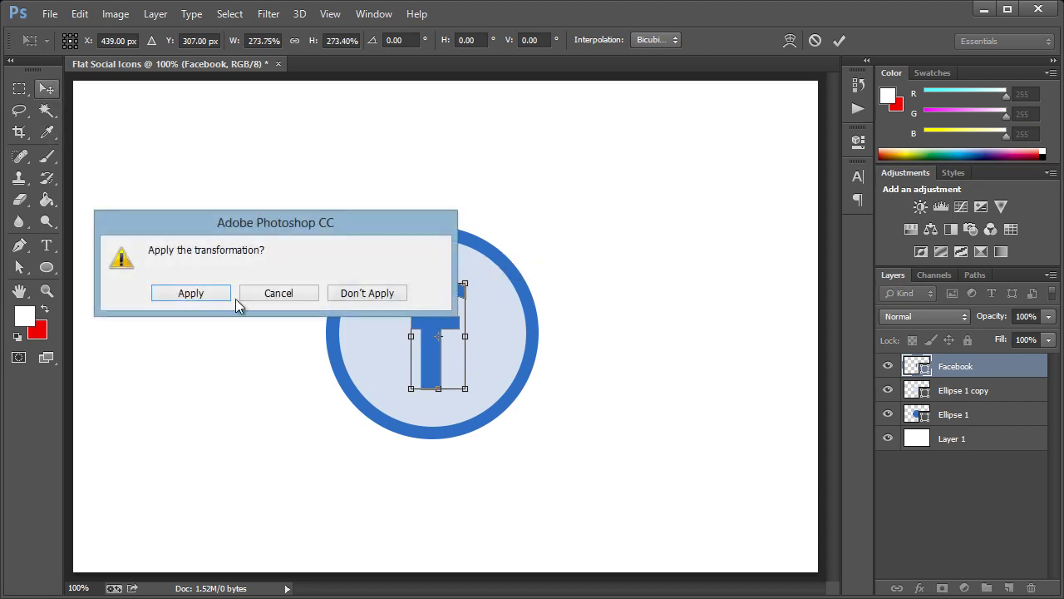
pyautogui.click(204, 298)
pyautogui.moveTo(424, 335); pyautogui.dragTo(428, 336)
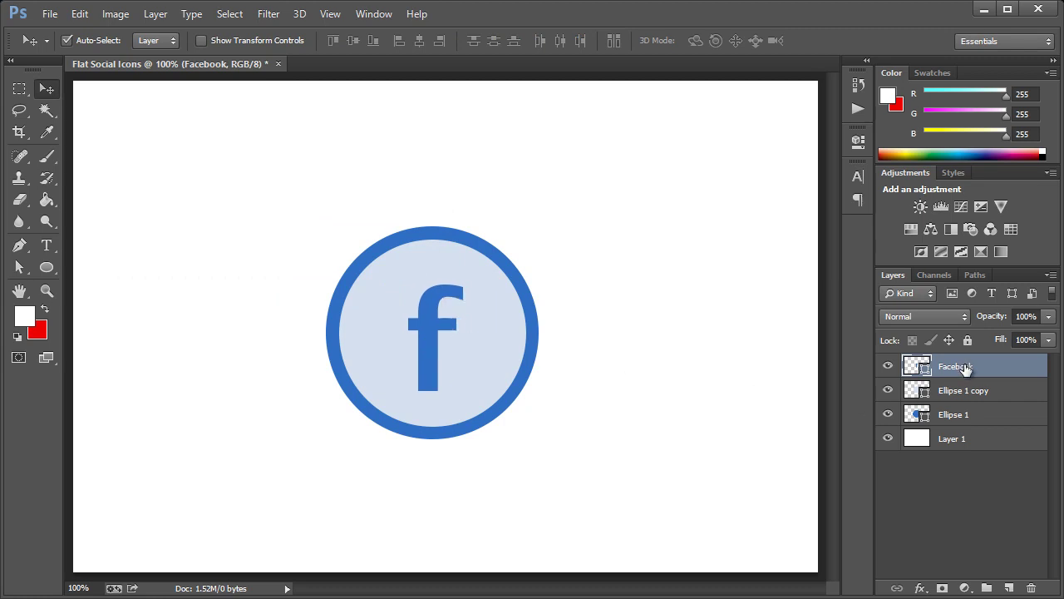
# Duplicate the Ellipse 1 layer with its suggested name and place the copy above the Facebook layer in the stack
pyautogui.click(962, 422)
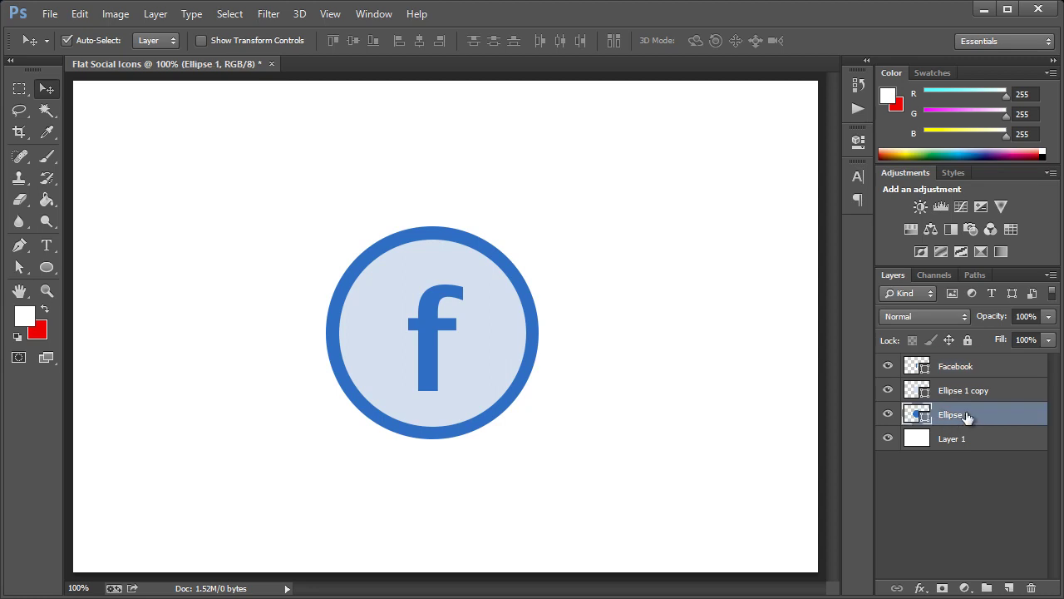
pyautogui.rightClick(952, 420)
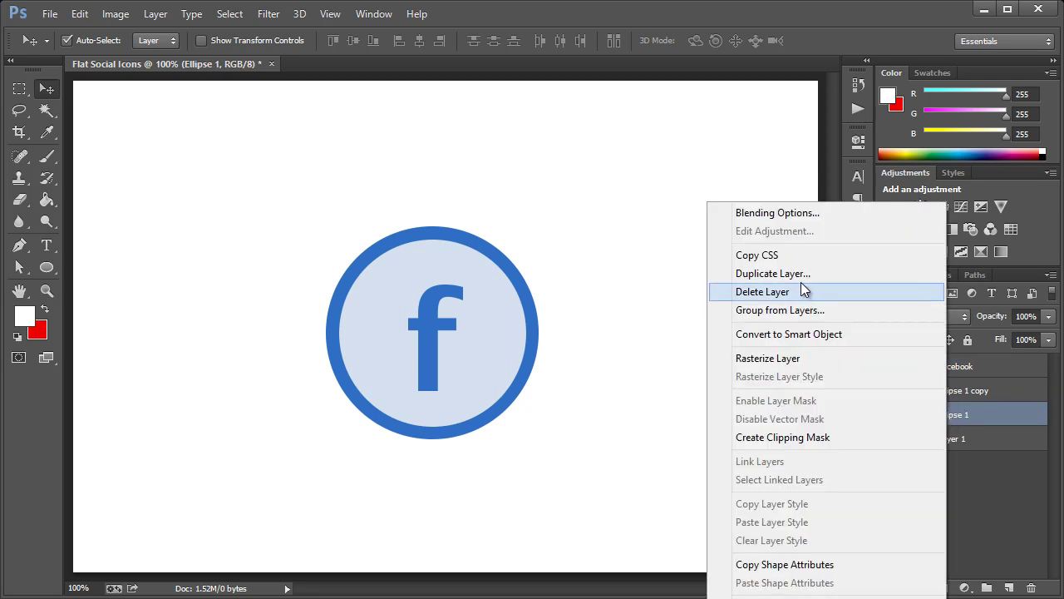
pyautogui.click(762, 275)
pyautogui.click(592, 420)
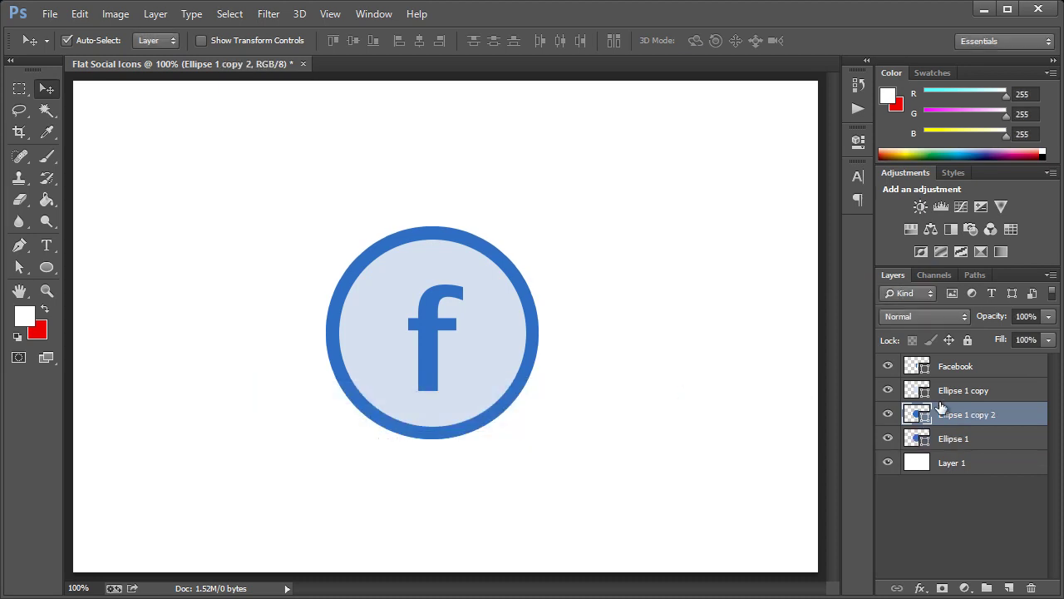
pyautogui.moveTo(967, 420); pyautogui.dragTo(963, 363)
# Group the Facebook, Ellipse 1 copy and Ellipse 1 layers together
pyautogui.click(972, 393)
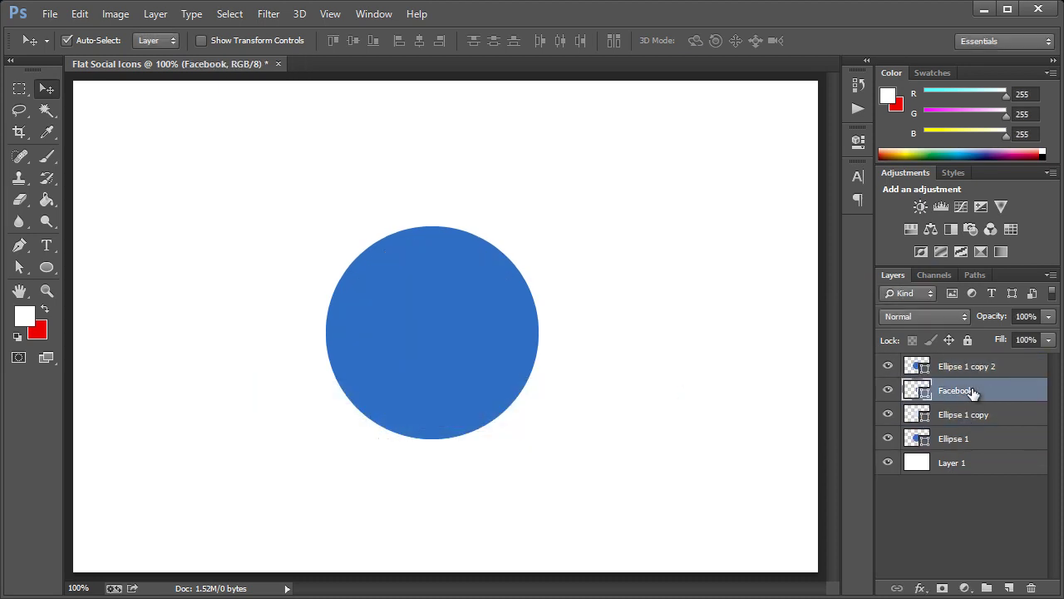
pyautogui.keyDown('shift'); pyautogui.click(964, 440); pyautogui.keyUp('shift')
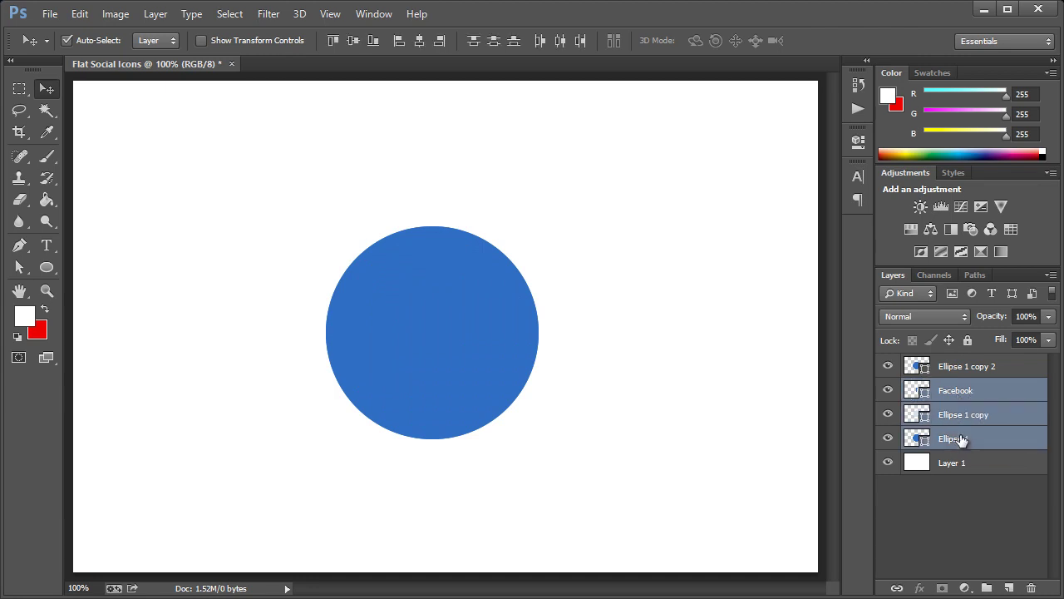
pyautogui.hotkey('ctrl', 'g')
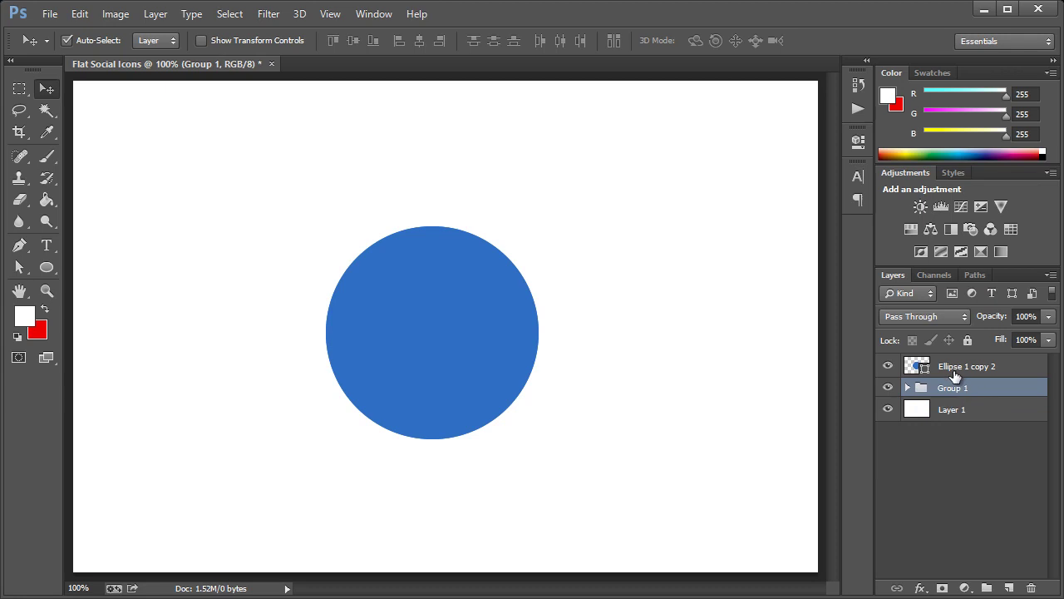
# Clip the Ellipse 1 copy 2 layer to Group 1 with a clipping mask
pyautogui.click(952, 374)
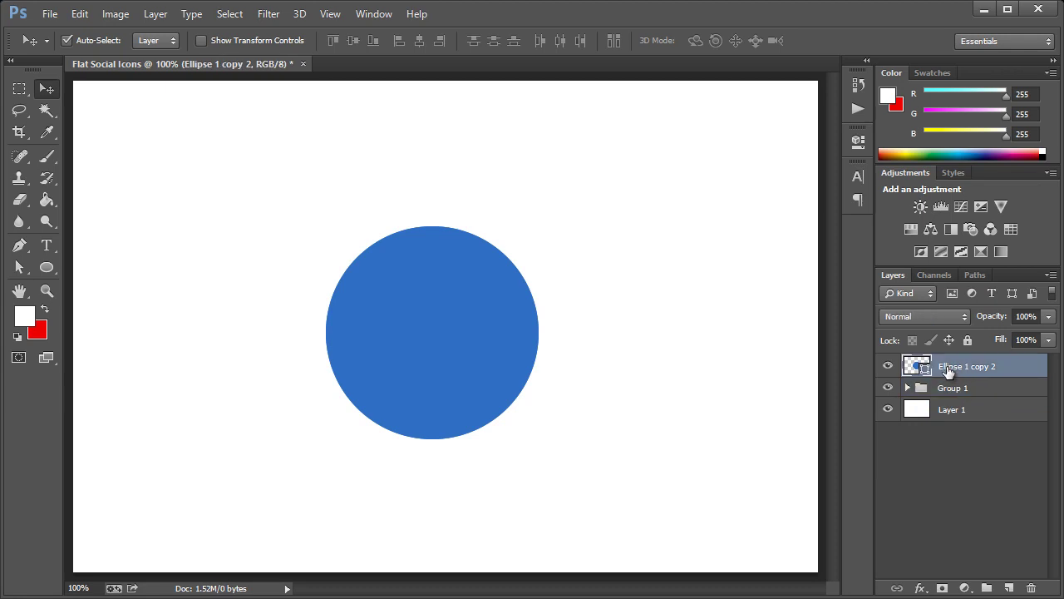
pyautogui.rightClick(948, 372)
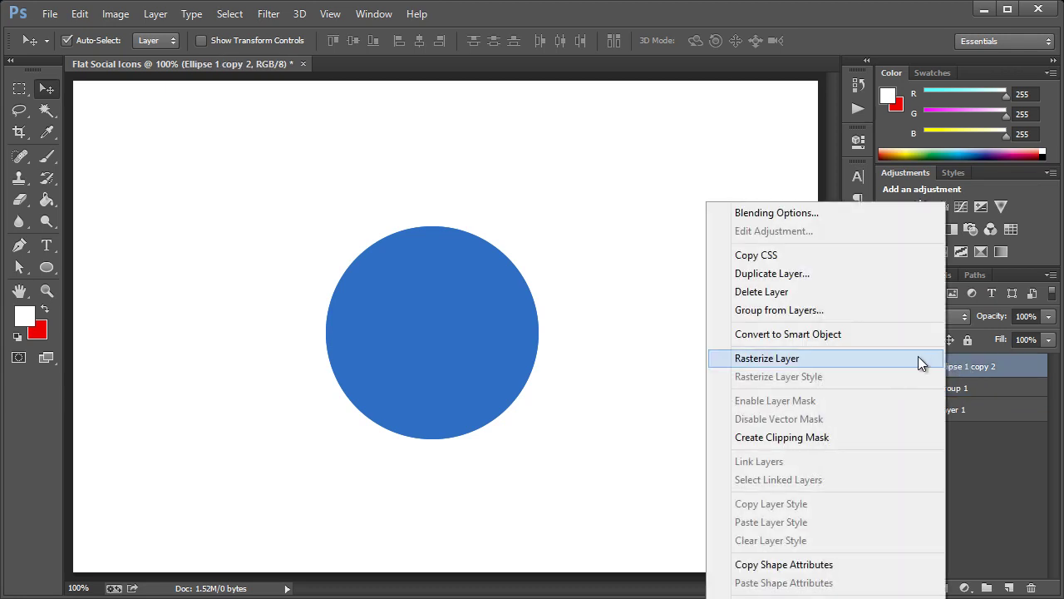
pyautogui.click(839, 437)
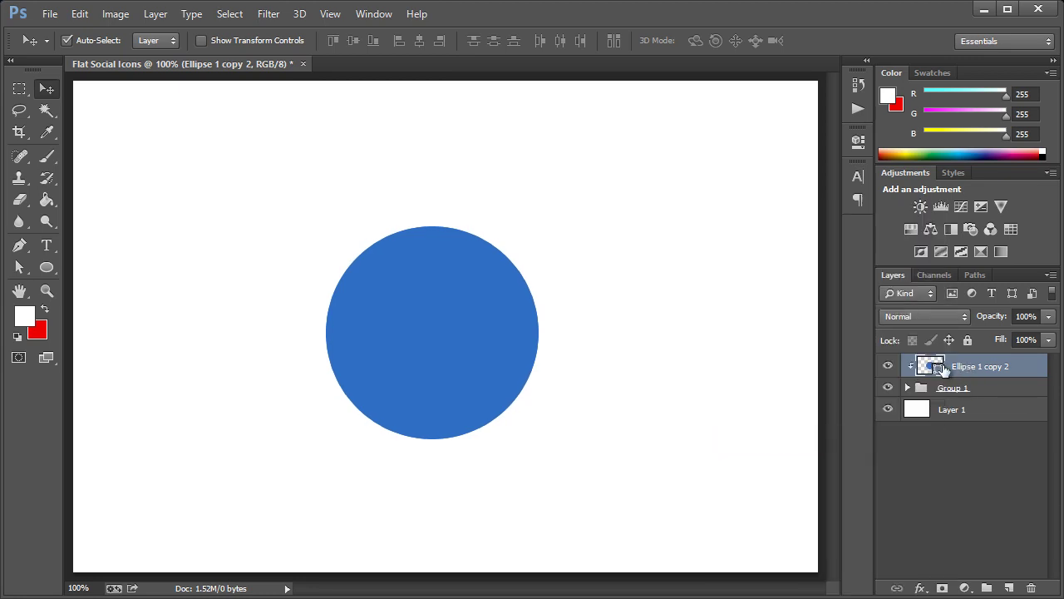
# Remove the rightmost anchor point of Ellipse 1 copy 2 with the Direct Selection Tool, leaving a left half circle
pyautogui.click(19, 268)
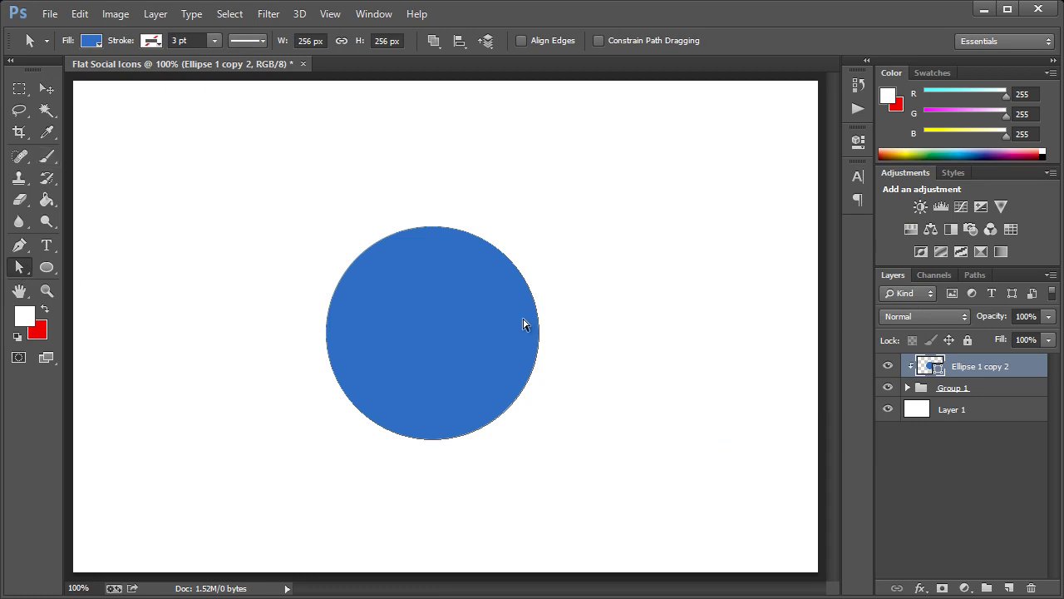
pyautogui.click(20, 270)
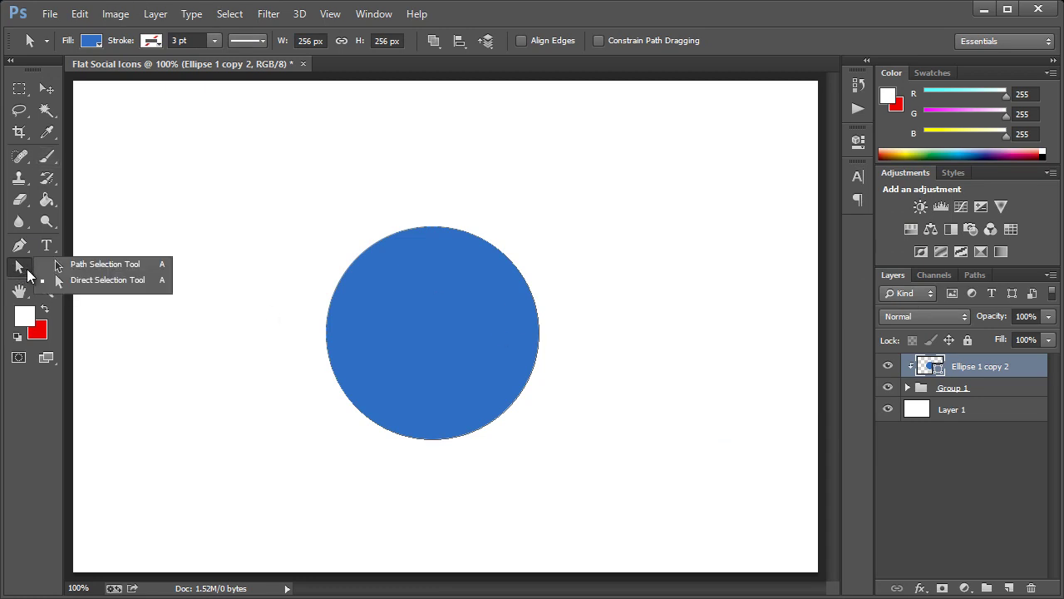
pyautogui.click(79, 282)
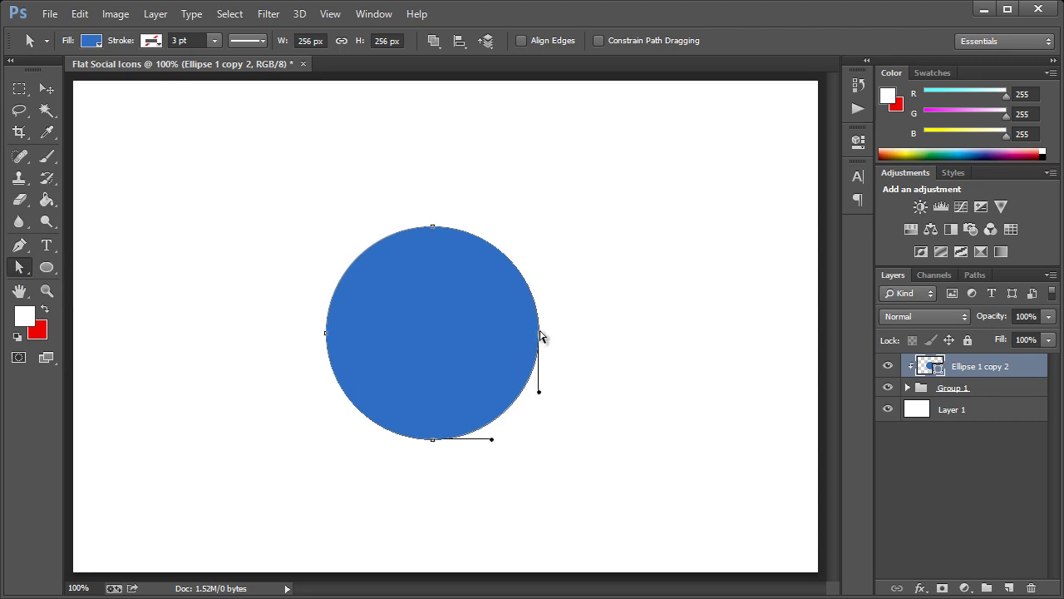
pyautogui.click(539, 333)
pyautogui.press('Delete')
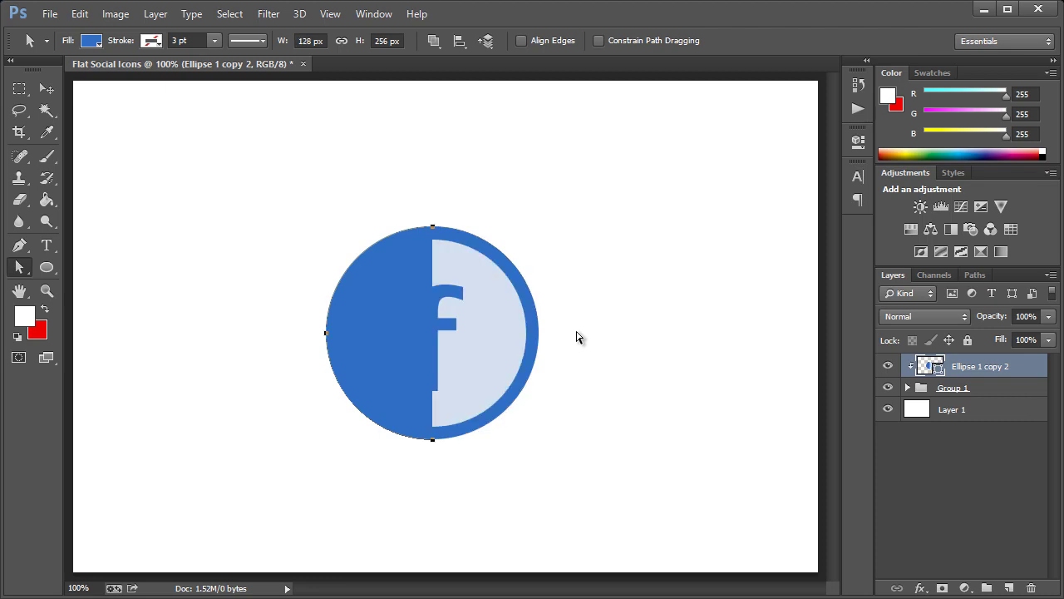
# Change the fill color of the half circle to white, #ffffff
pyautogui.doubleClick(929, 366)
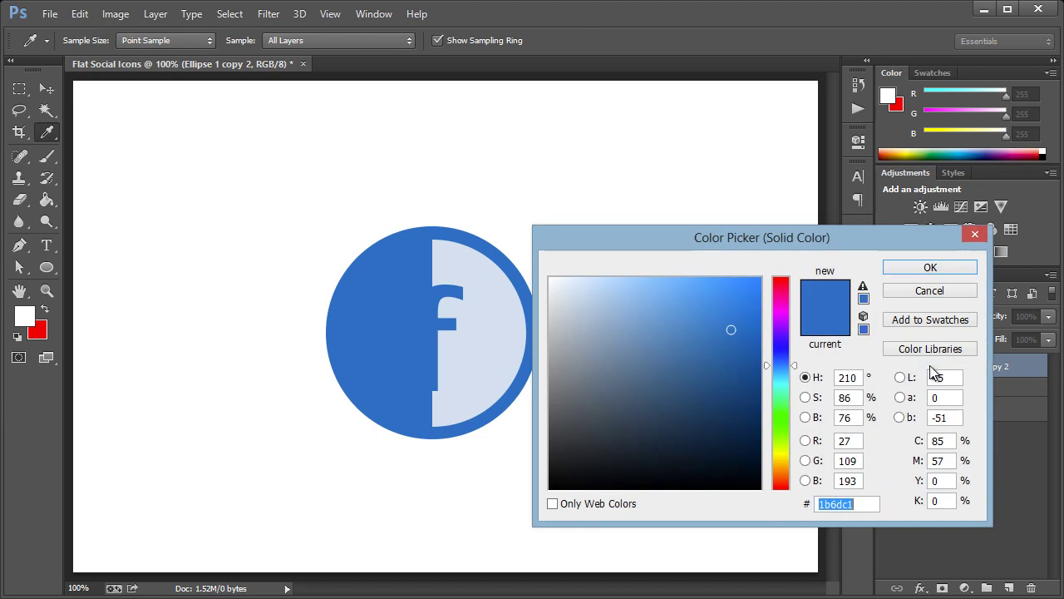
pyautogui.click(550, 277)
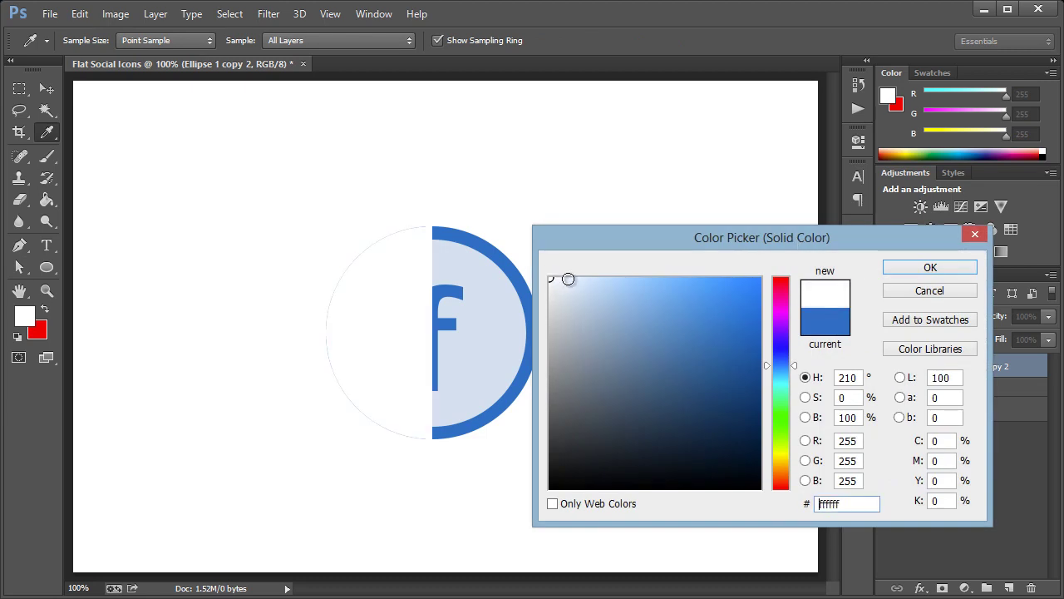
pyautogui.click(946, 269)
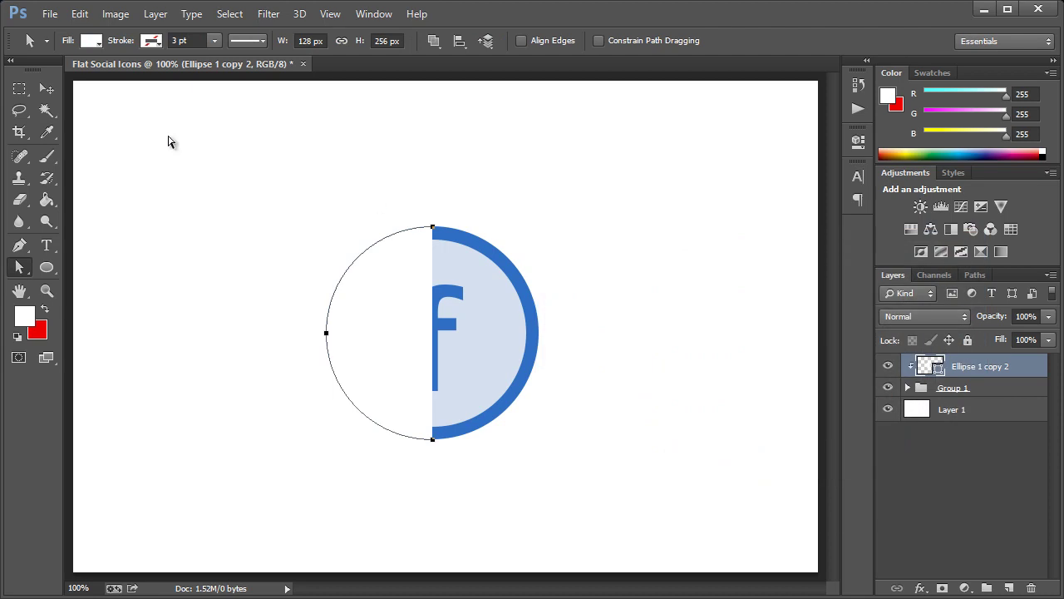
# Set the half circle's blend mode to Soft Light and lower its opacity to 58%
pyautogui.click(906, 317)
pyautogui.click(916, 547)
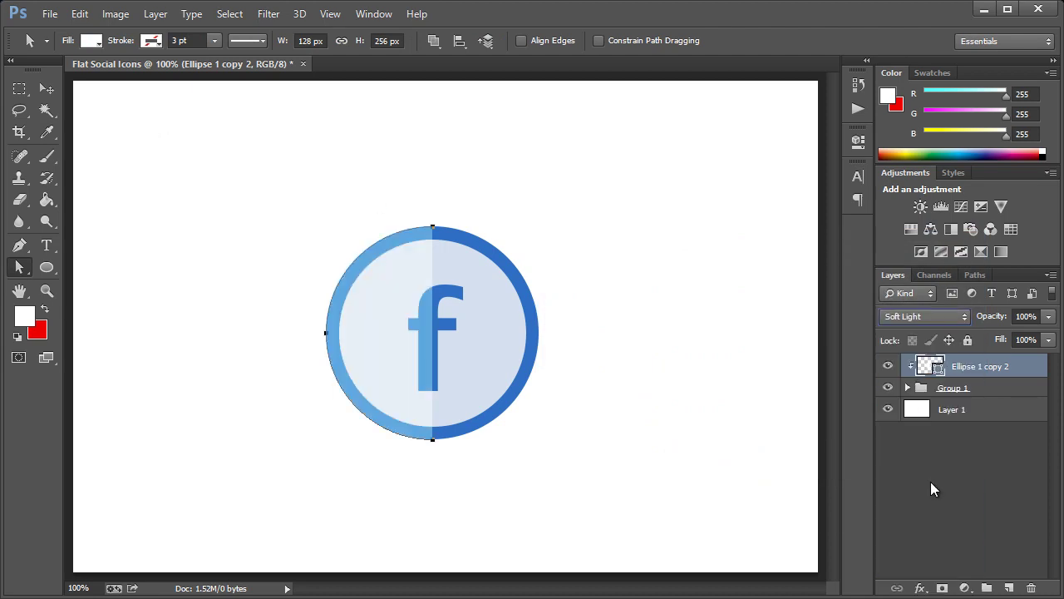
pyautogui.click(1048, 318)
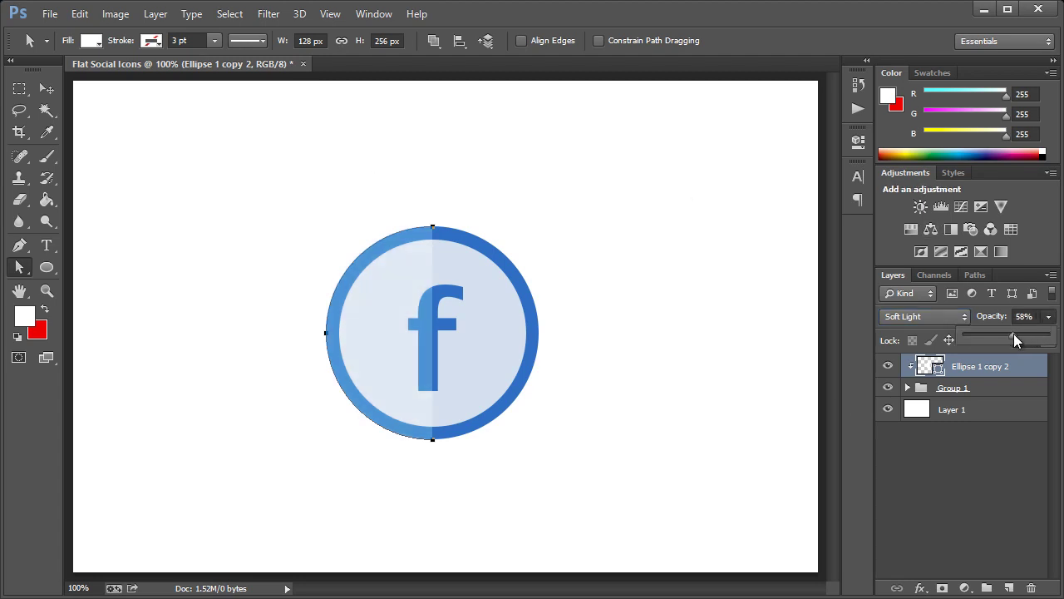
pyautogui.click(991, 370)
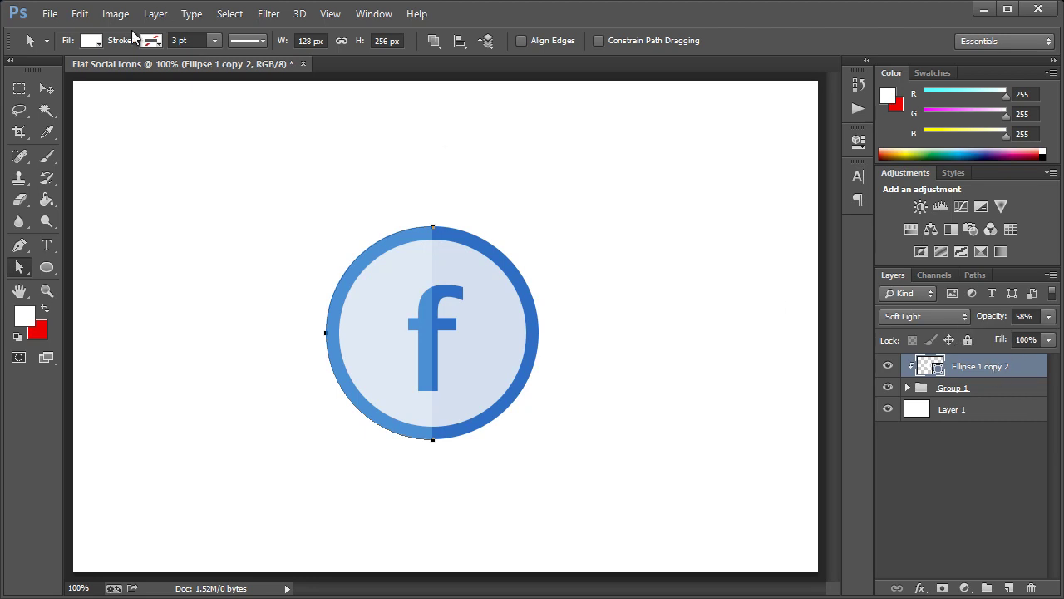
# Rotate the half circle 45°, apply the transformation, and move it over the upper-left half of the icon
pyautogui.click(55, 94)
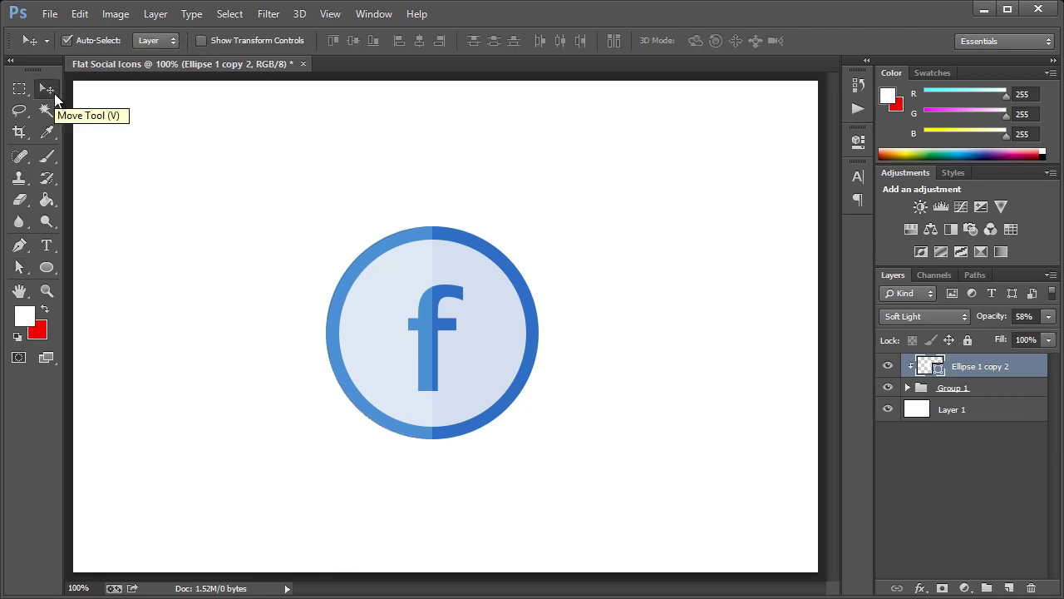
pyautogui.hotkey('ctrl', 't')
pyautogui.moveTo(462, 217); pyautogui.dragTo(501, 307)
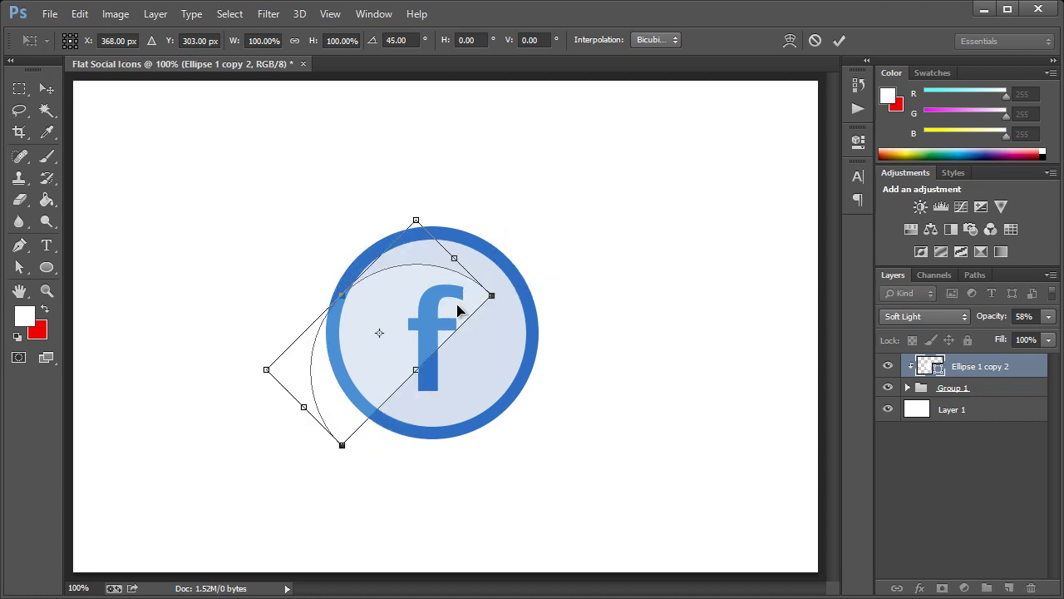
pyautogui.click(46, 88)
pyautogui.click(221, 295)
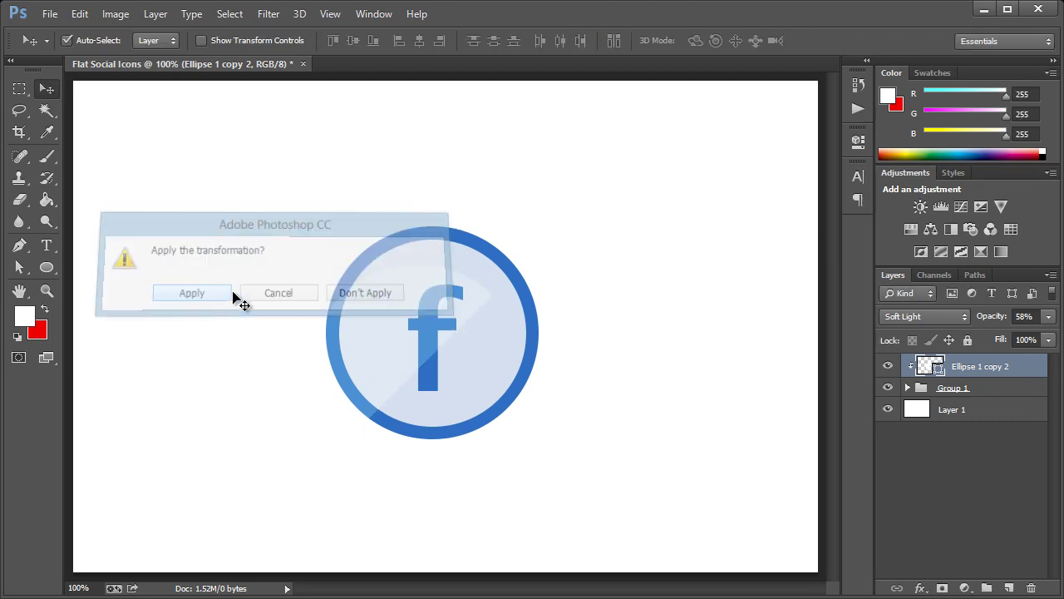
pyautogui.moveTo(378, 331); pyautogui.dragTo(394, 288)
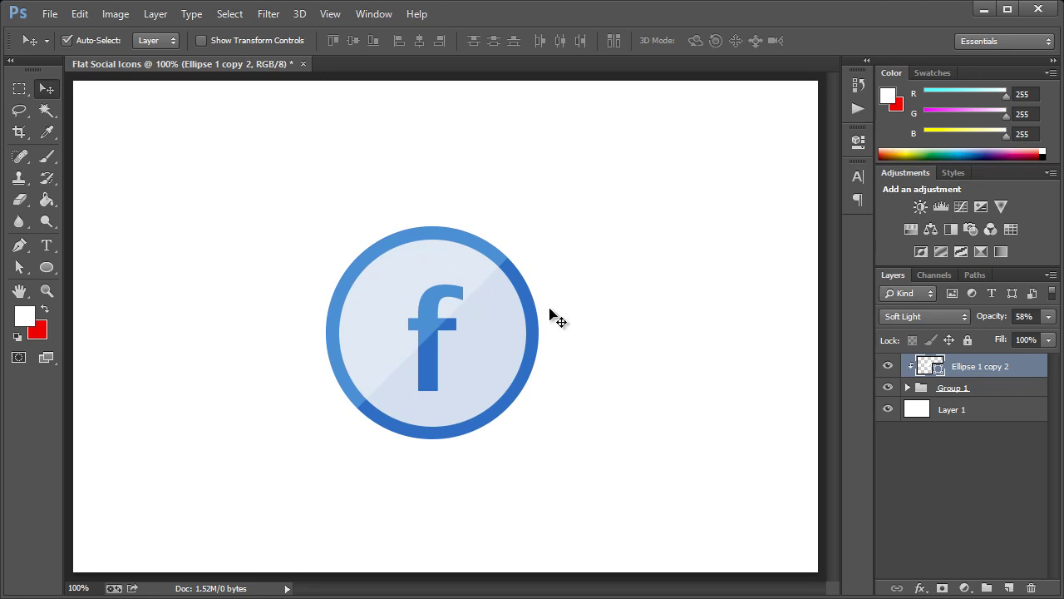
# Group the Ellipse 1 copy 2 layer with Group 1 and name the new group Facebook
pyautogui.click(961, 389)
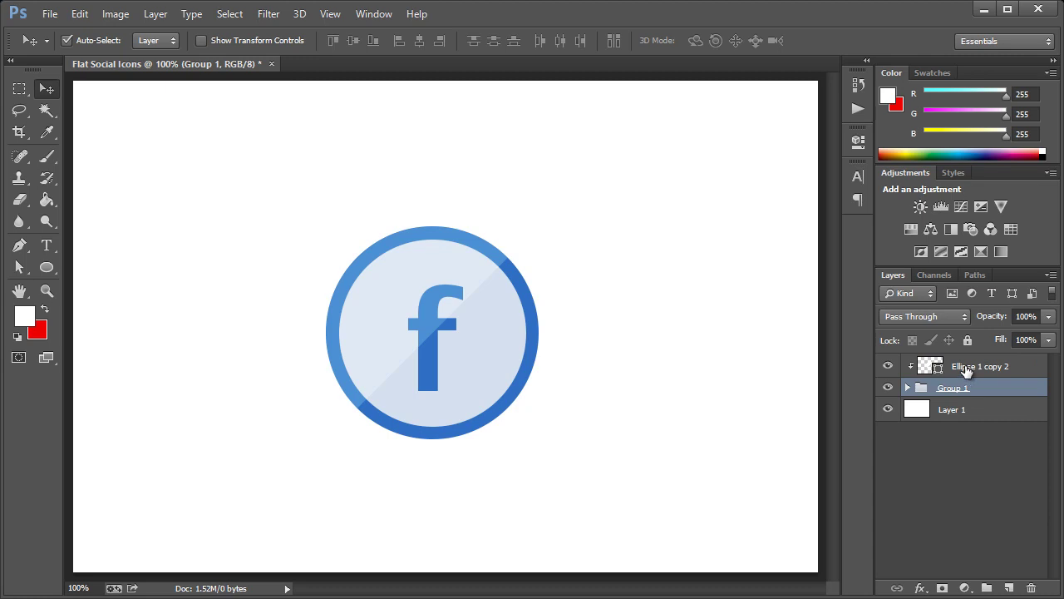
pyautogui.keyDown('shift'); pyautogui.click(963, 370); pyautogui.keyUp('shift')
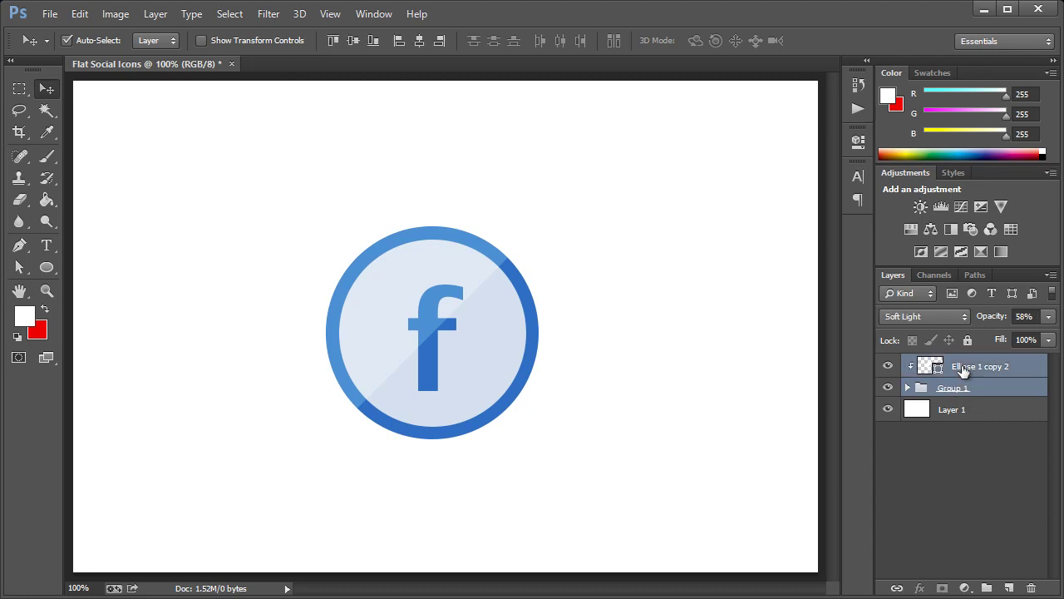
pyautogui.rightClick(959, 371)
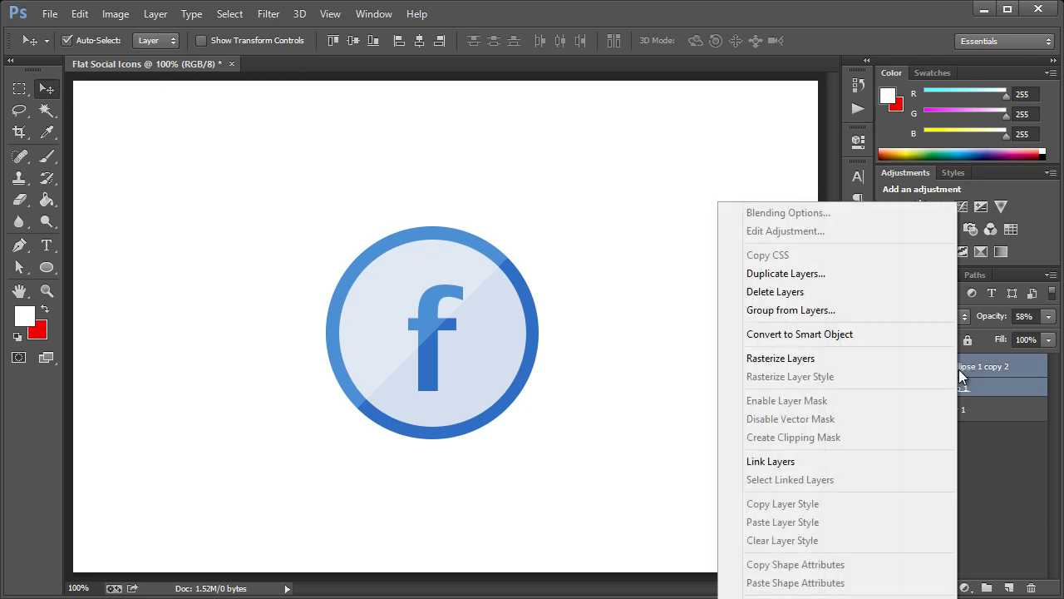
pyautogui.click(976, 369)
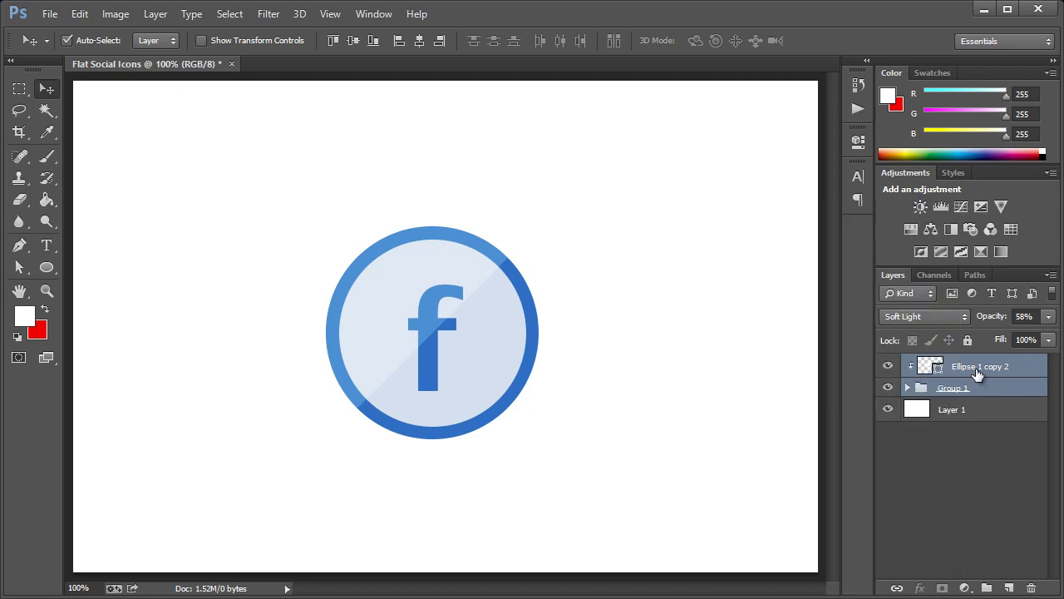
pyautogui.hotkey('ctrl', 'g')
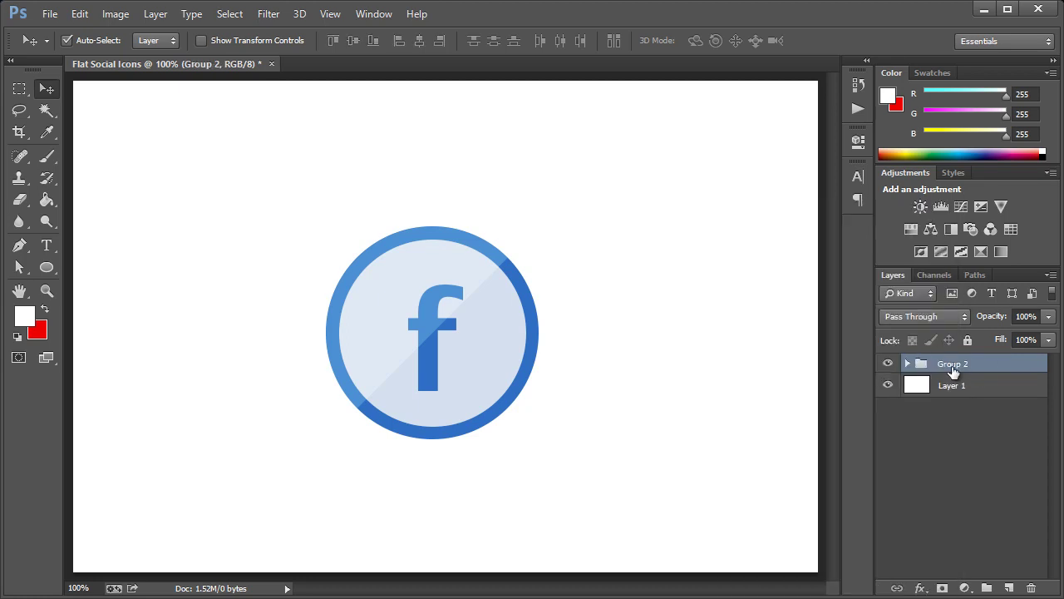
pyautogui.doubleClick(954, 365)
pyautogui.write('Fa')
pyautogui.press('Return')
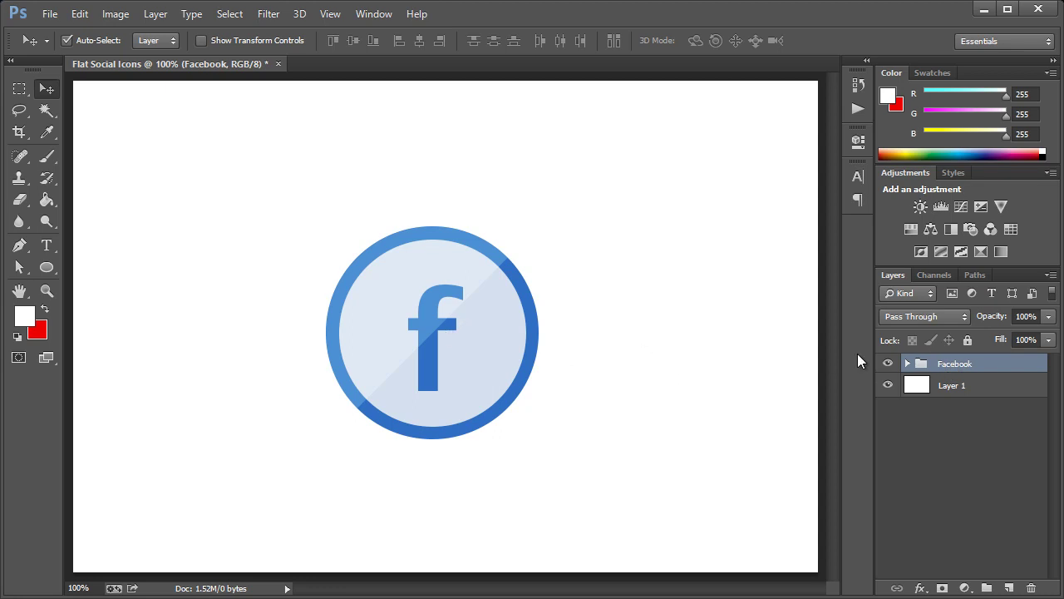
# Duplicate the Facebook group within the same document and rename the copy Twitter
pyautogui.rightClick(946, 366)
pyautogui.click(957, 413)
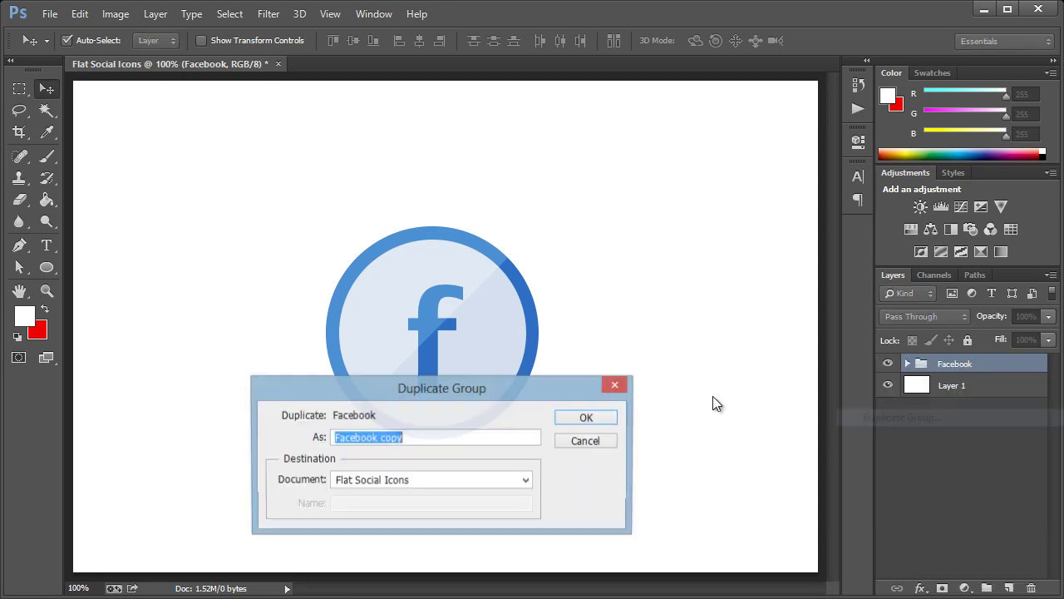
pyautogui.click(598, 423)
pyautogui.doubleClick(965, 364)
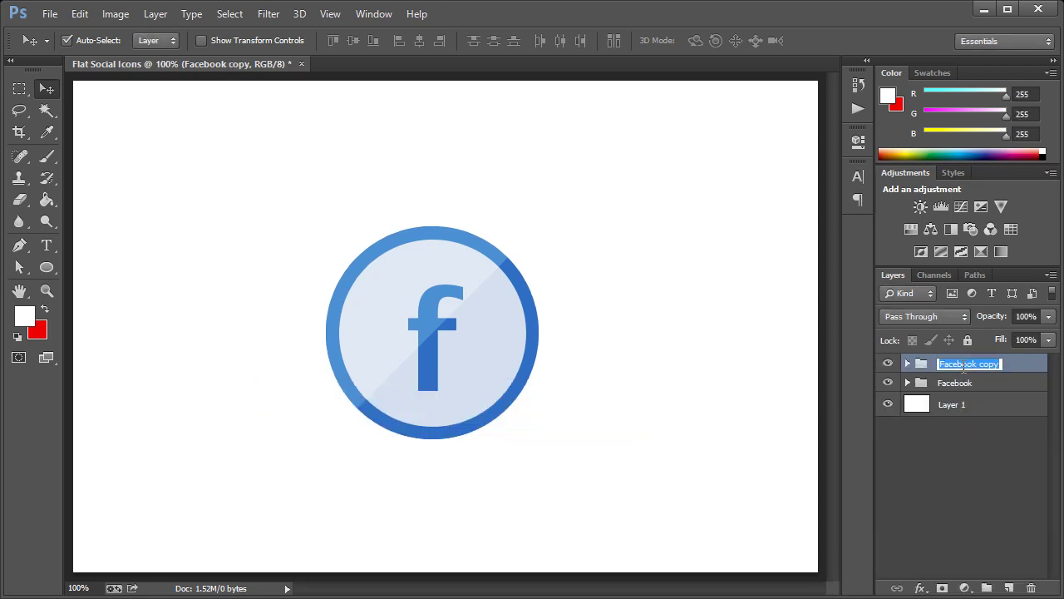
pyautogui.write('Twitter')
pyautogui.press('Return')
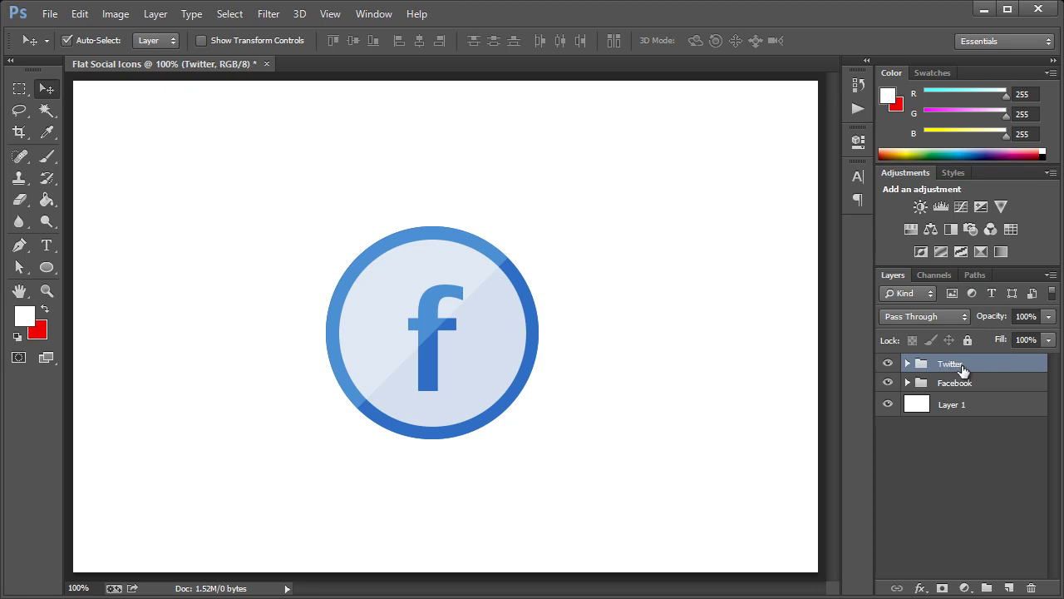
pyautogui.click(888, 383)
pyautogui.click(908, 364)
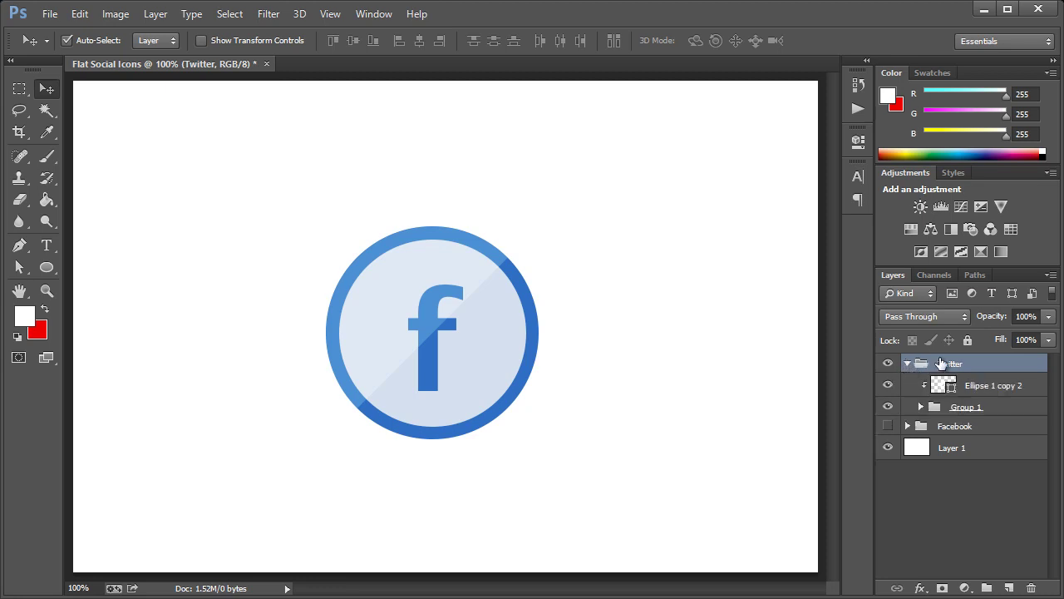
pyautogui.click(986, 388)
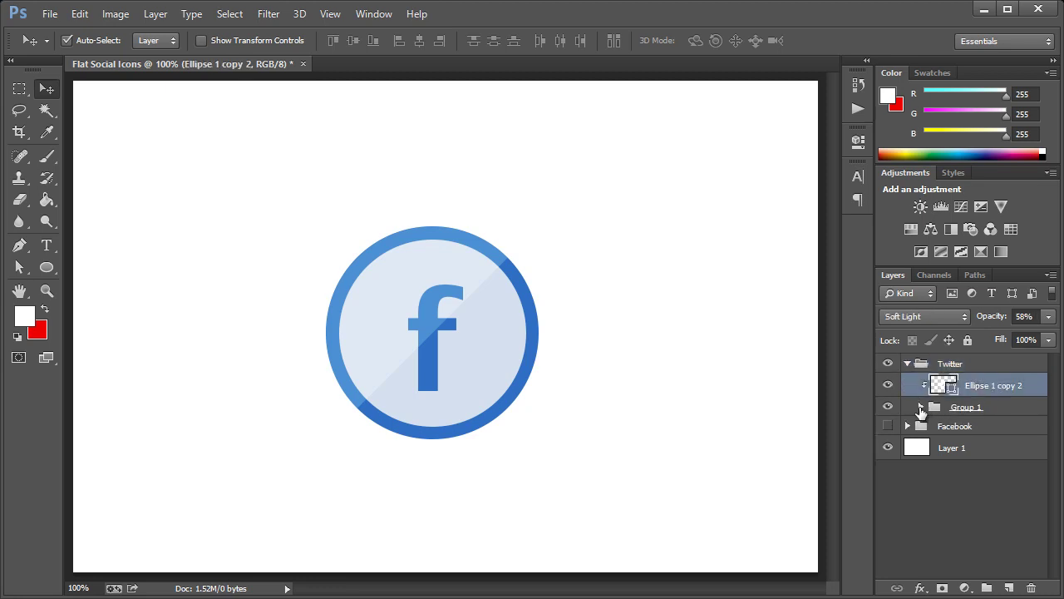
pyautogui.click(921, 407)
pyautogui.click(977, 434)
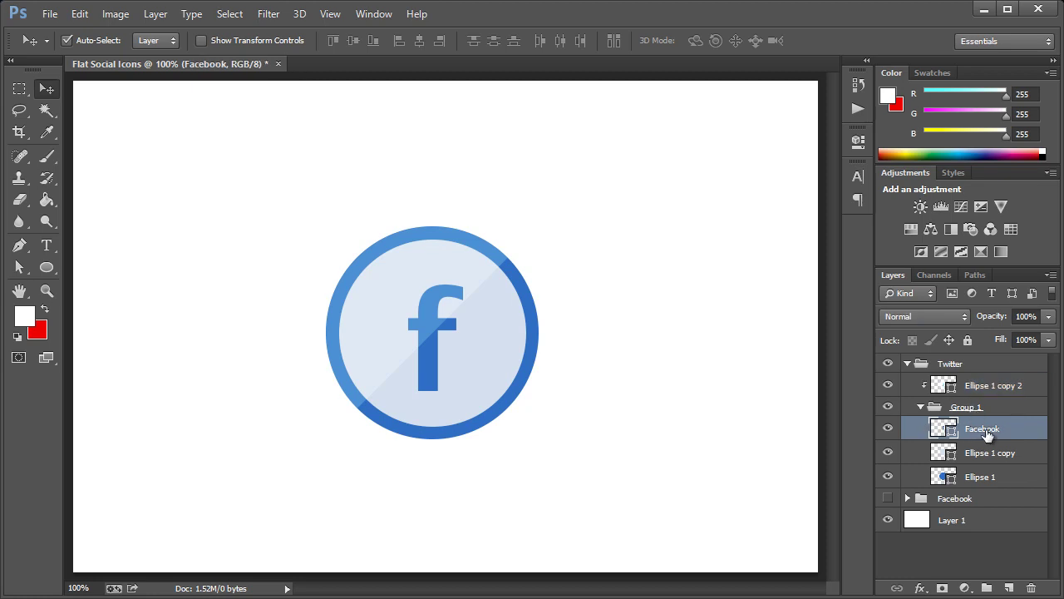
pyautogui.click(907, 363)
# Hide the Twitter group and move the Facebook shape layer out of Group 1 to above Ellipse 1 copy 2 in the Facebook group
pyautogui.click(888, 363)
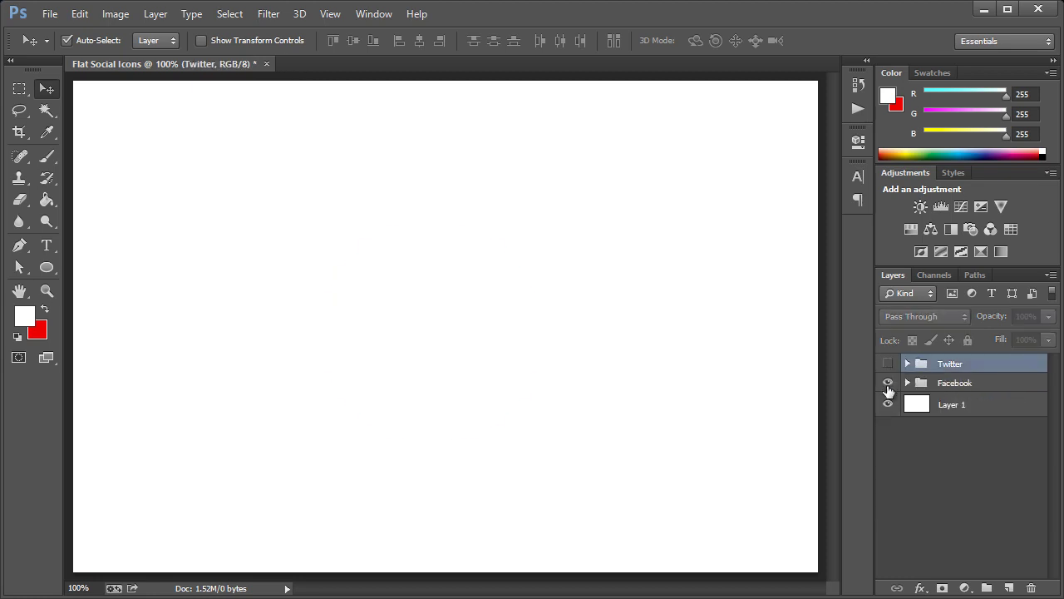
pyautogui.click(888, 382)
pyautogui.click(921, 383)
pyautogui.click(907, 383)
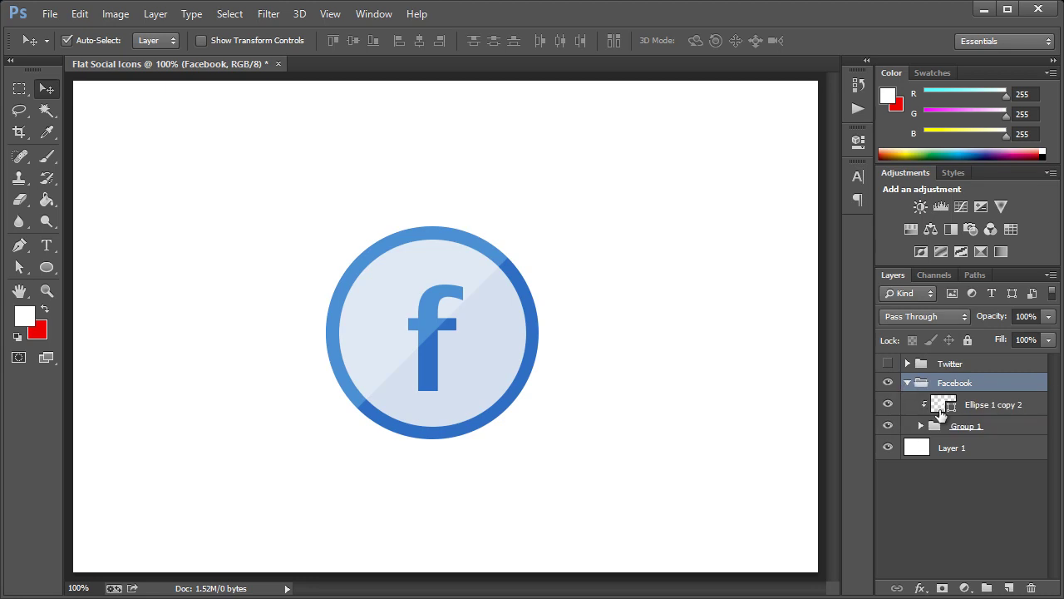
pyautogui.click(920, 425)
pyautogui.moveTo(975, 449); pyautogui.dragTo(983, 396)
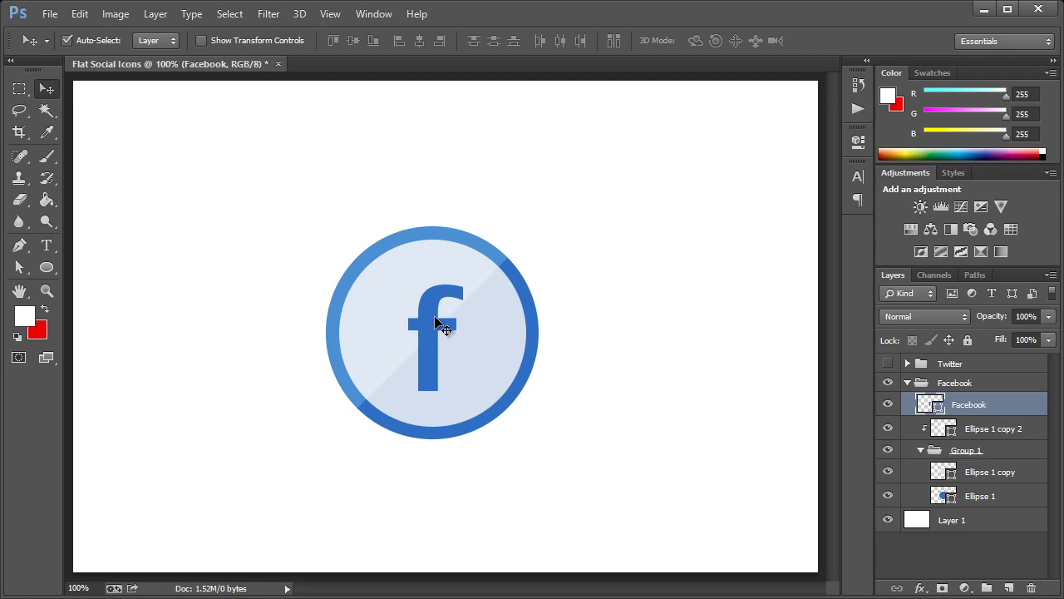
# Collapse the Facebook group and delete the outdated Twitter group
pyautogui.click(908, 382)
pyautogui.click(924, 368)
pyautogui.press('Delete')
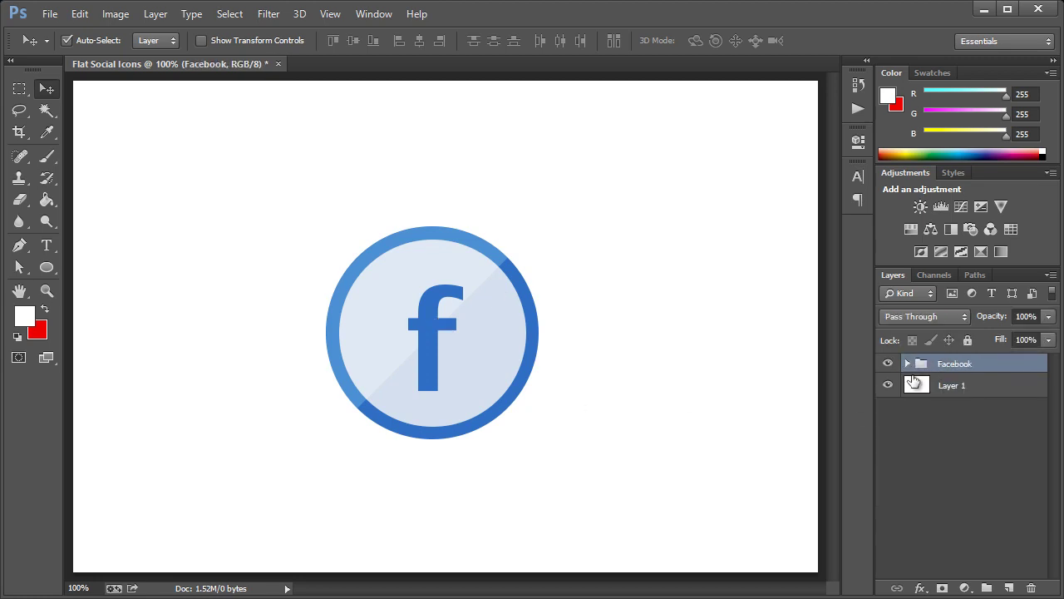
# Duplicate the corrected Facebook group within the same document and rename the copy Twitter
pyautogui.rightClick(924, 367)
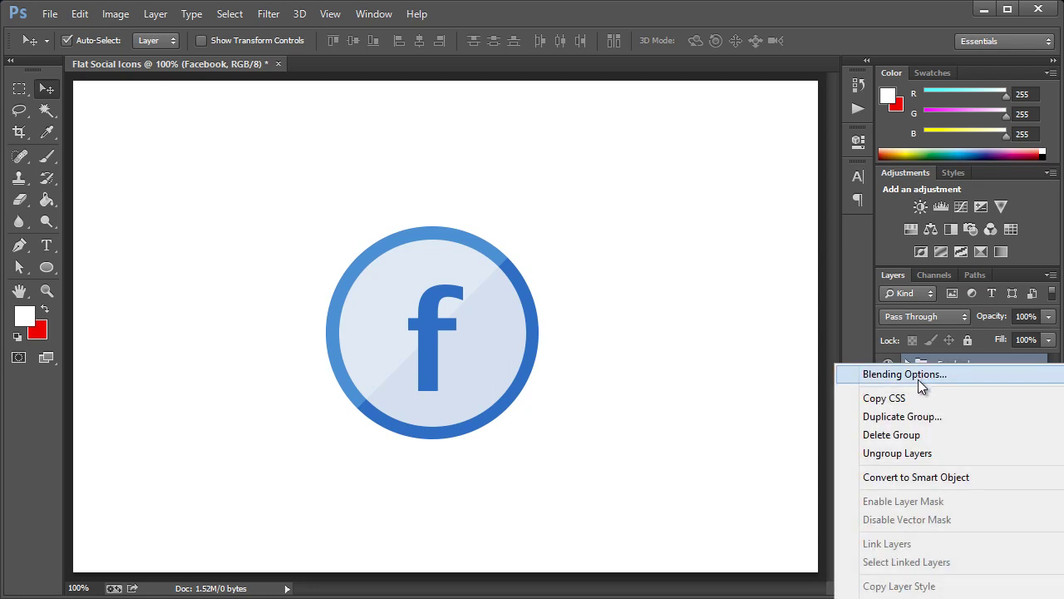
pyautogui.click(918, 407)
pyautogui.click(606, 422)
pyautogui.doubleClick(970, 363)
pyautogui.write('Twitter')
pyautogui.press('Return')
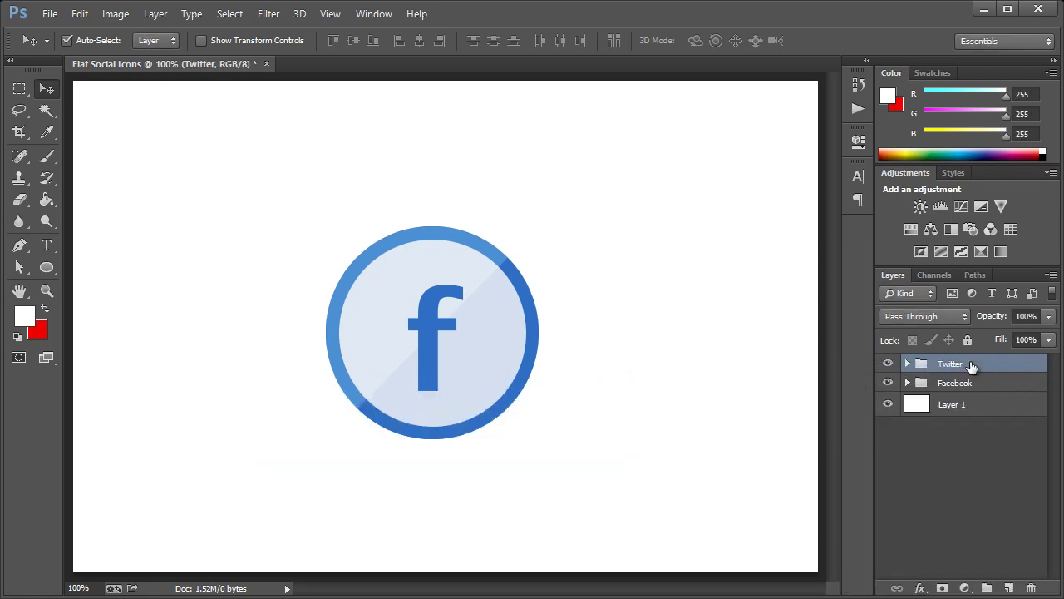
# Bring the Twitter bird shape into the Twitter group above the Facebook shape, and delete that Facebook shape
pyautogui.click(907, 364)
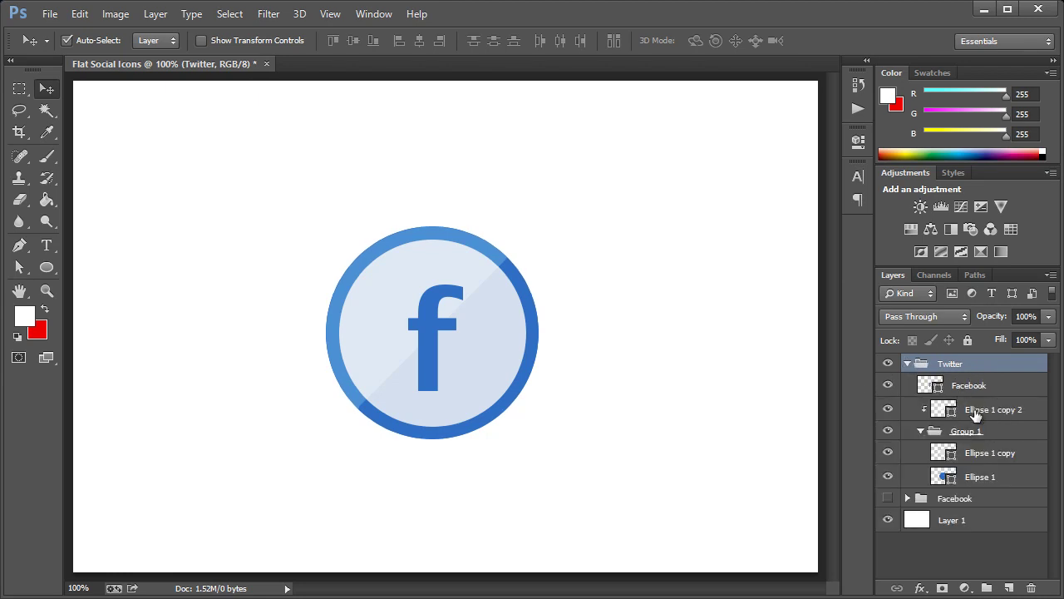
pyautogui.click(971, 388)
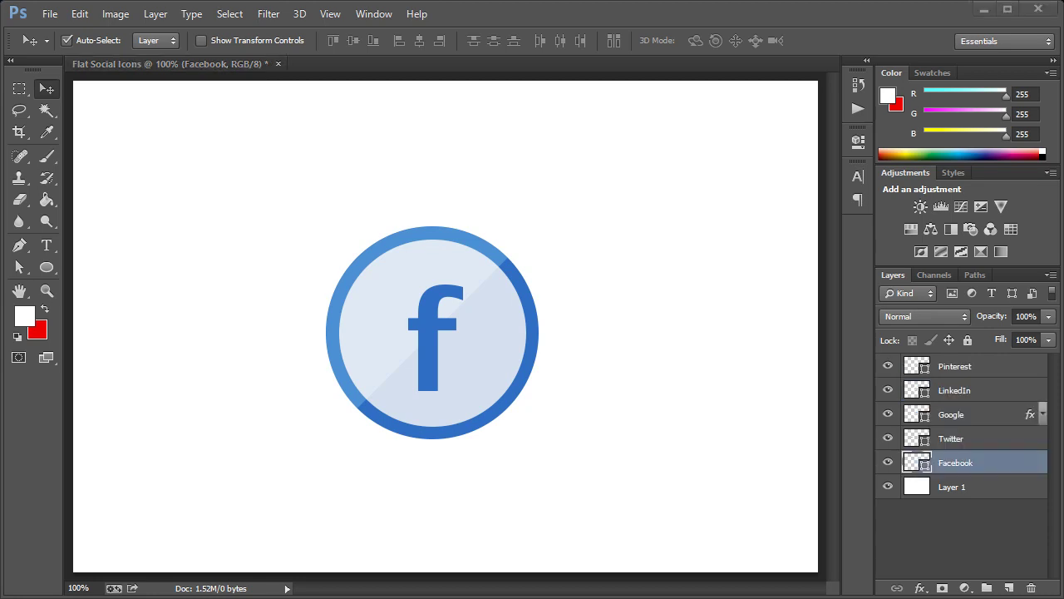
pyautogui.click(964, 438)
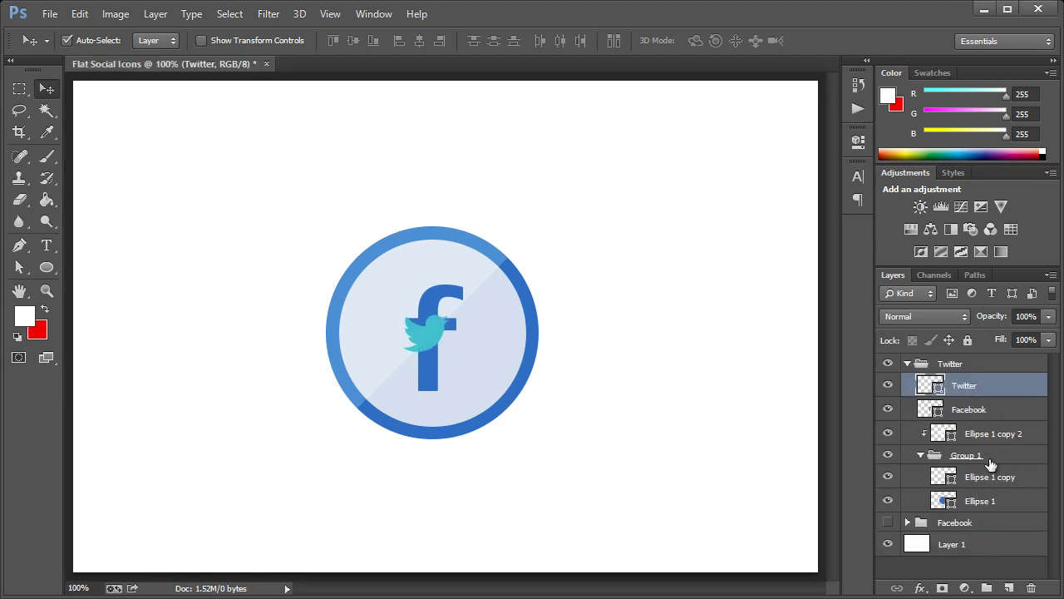
pyautogui.click(969, 412)
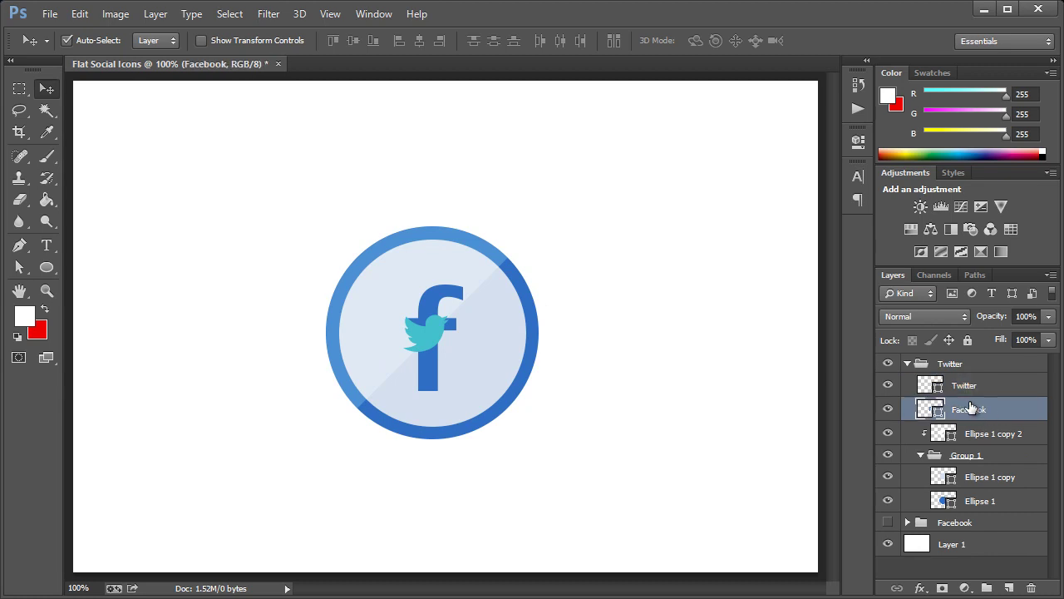
pyautogui.press('Delete')
# Scale the Twitter bird to about 221%, apply the transformation, and centre the bird in the circle
pyautogui.click(971, 387)
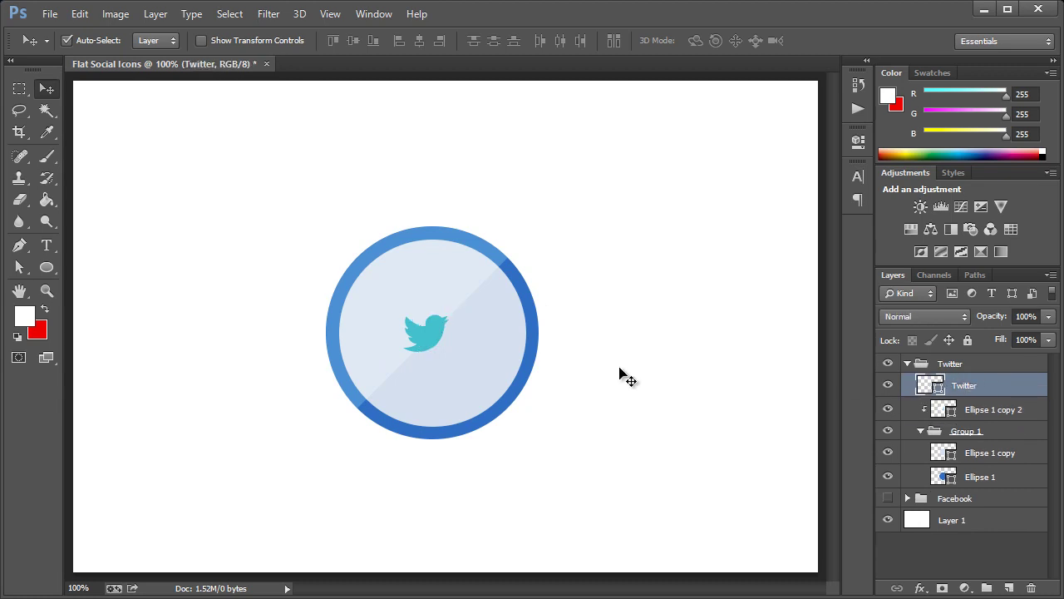
pyautogui.hotkey('ctrl', 't')
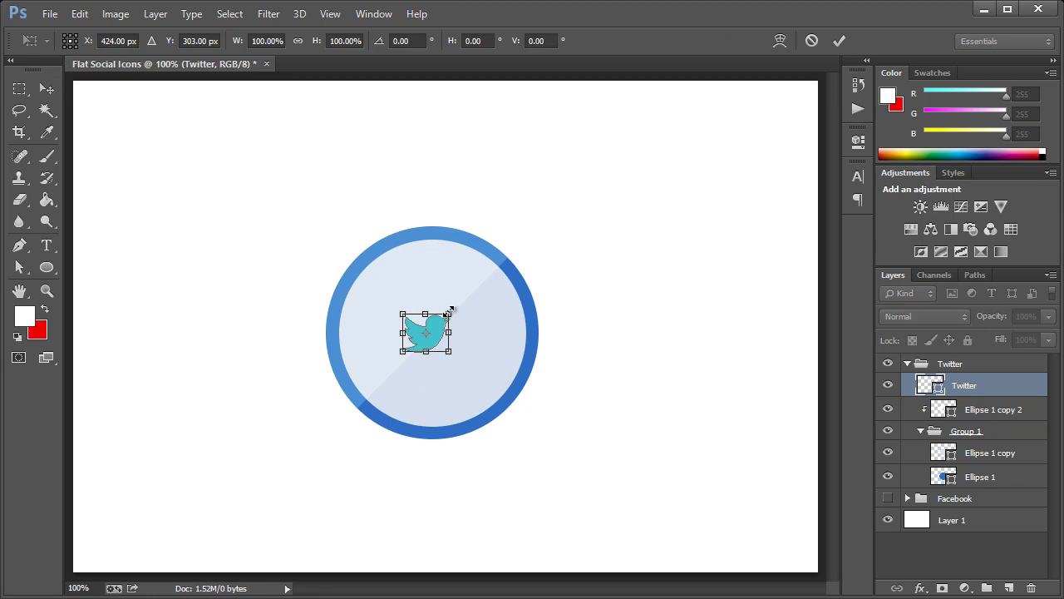
pyautogui.moveTo(448, 312); pyautogui.dragTo(474, 284)
pyautogui.moveTo(453, 333); pyautogui.dragTo(459, 335)
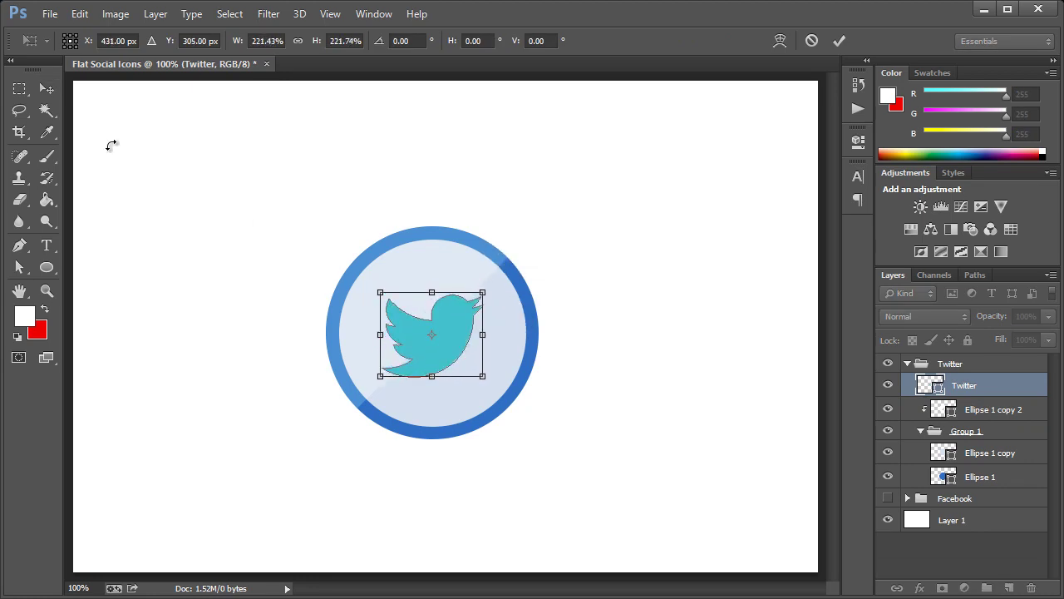
pyautogui.click(46, 90)
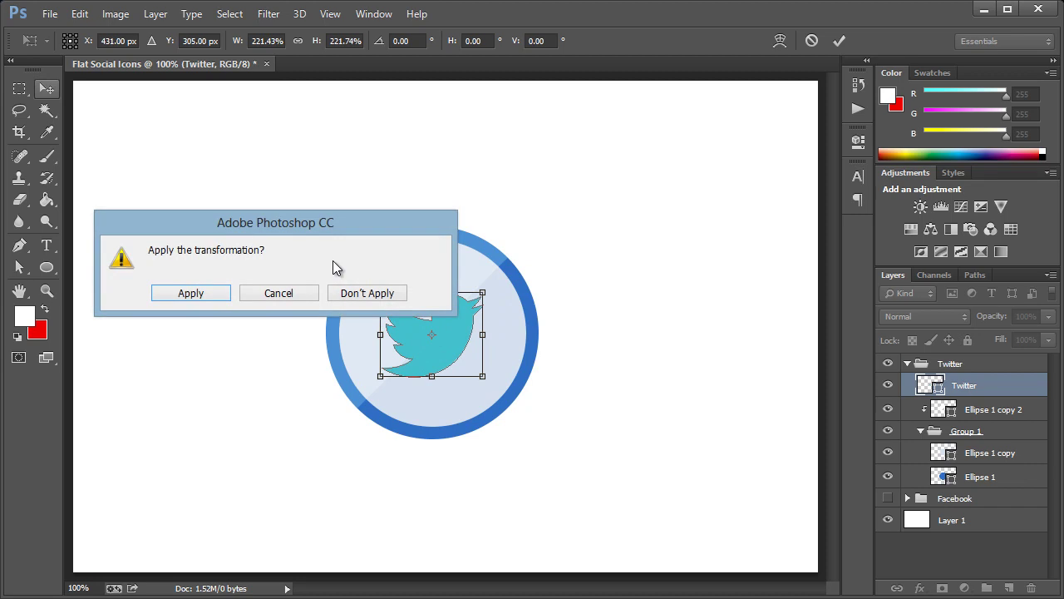
pyautogui.click(191, 293)
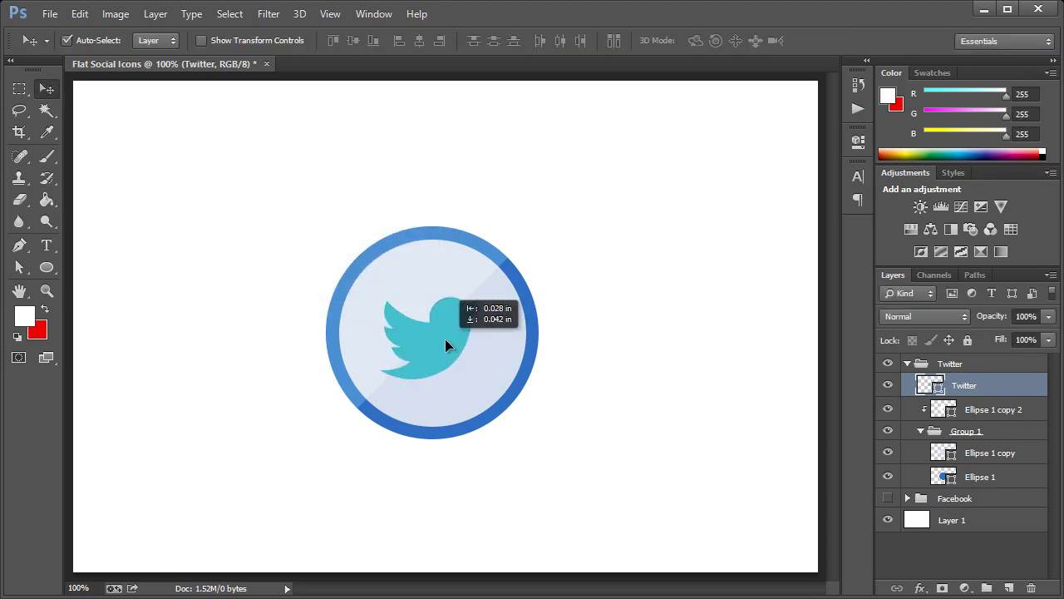
# Recolour the Ellipse 1 ring in the Twitter group with the bird's turquoise, #12c0cb
pyautogui.click(944, 476)
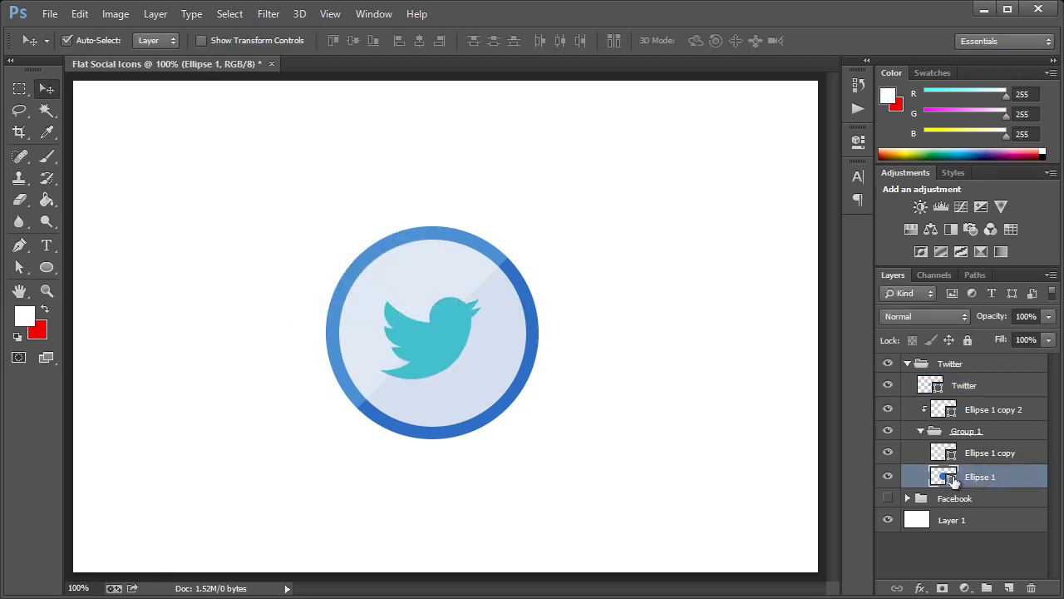
pyautogui.doubleClick(943, 476)
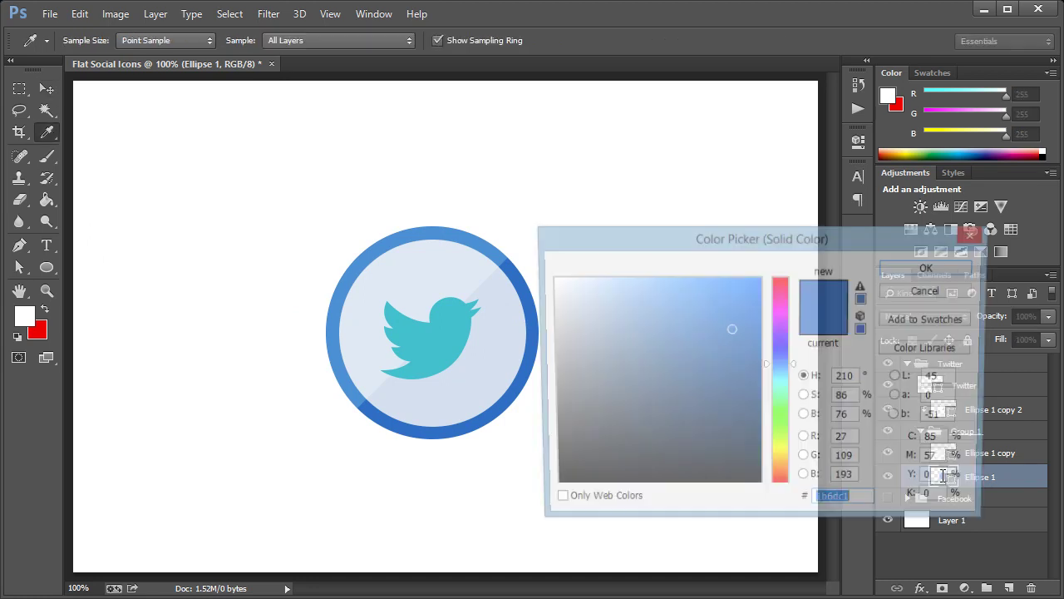
pyautogui.click(449, 341)
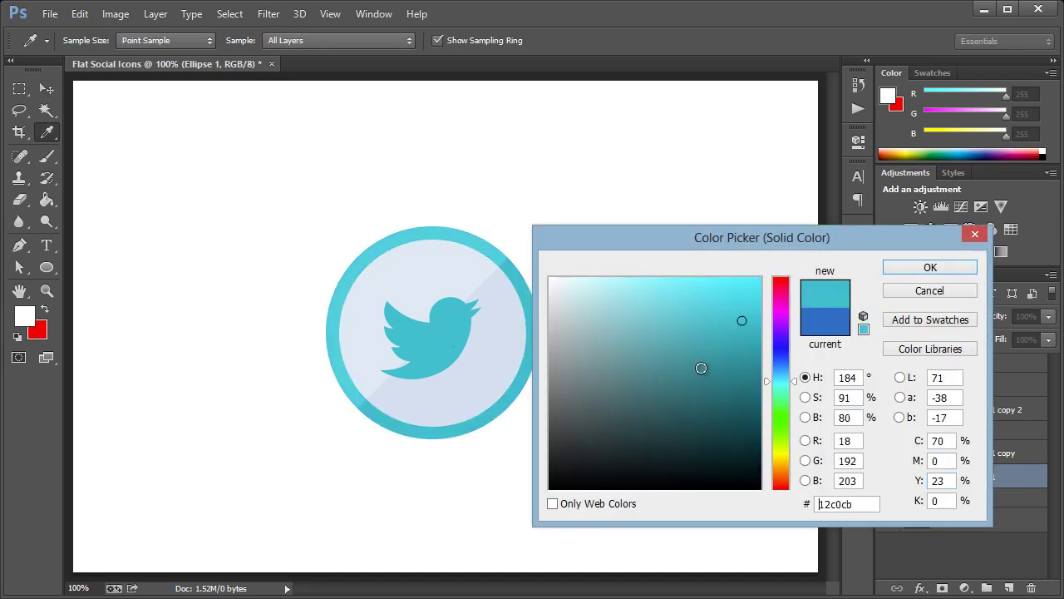
pyautogui.click(960, 267)
# Recolour Ellipse 1 copy, the inner circle, with a pale tint of the ring's turquoise hue, #d0ebed
pyautogui.doubleClick(944, 451)
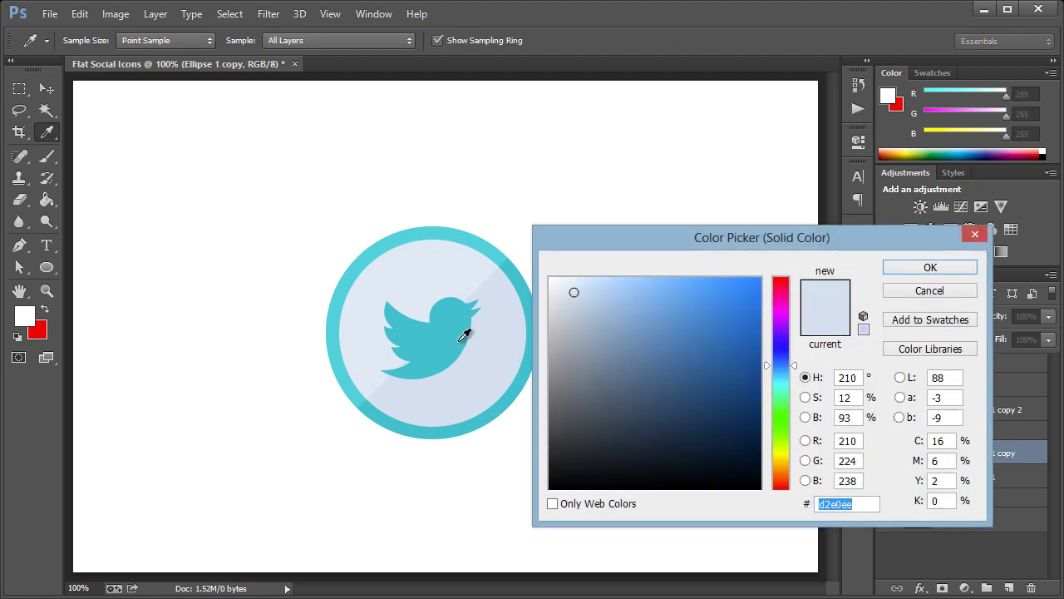
pyautogui.click(515, 272)
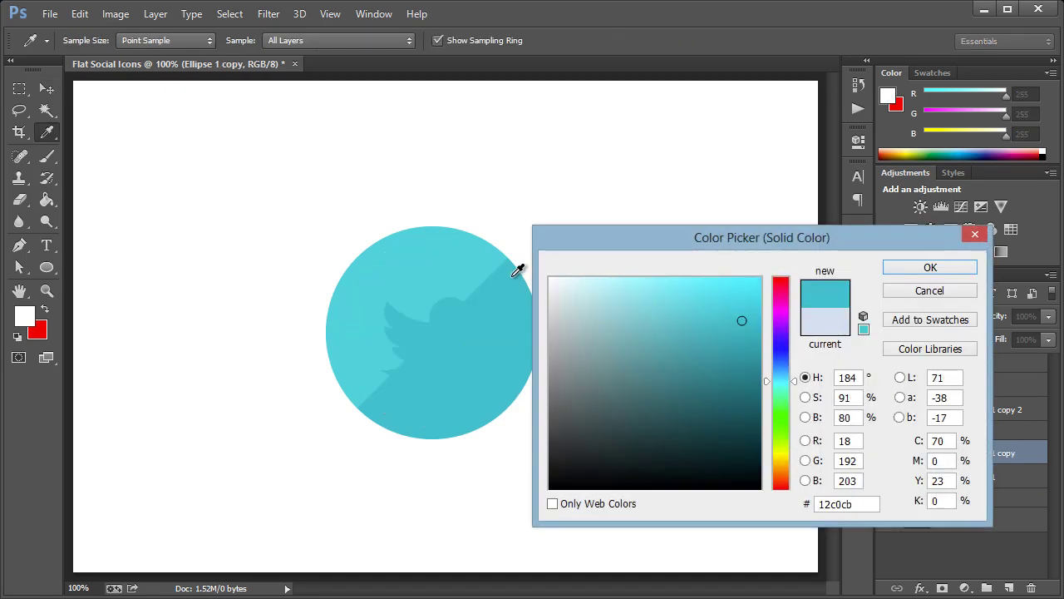
pyautogui.moveTo(575, 289); pyautogui.dragTo(574, 292)
pyautogui.click(909, 271)
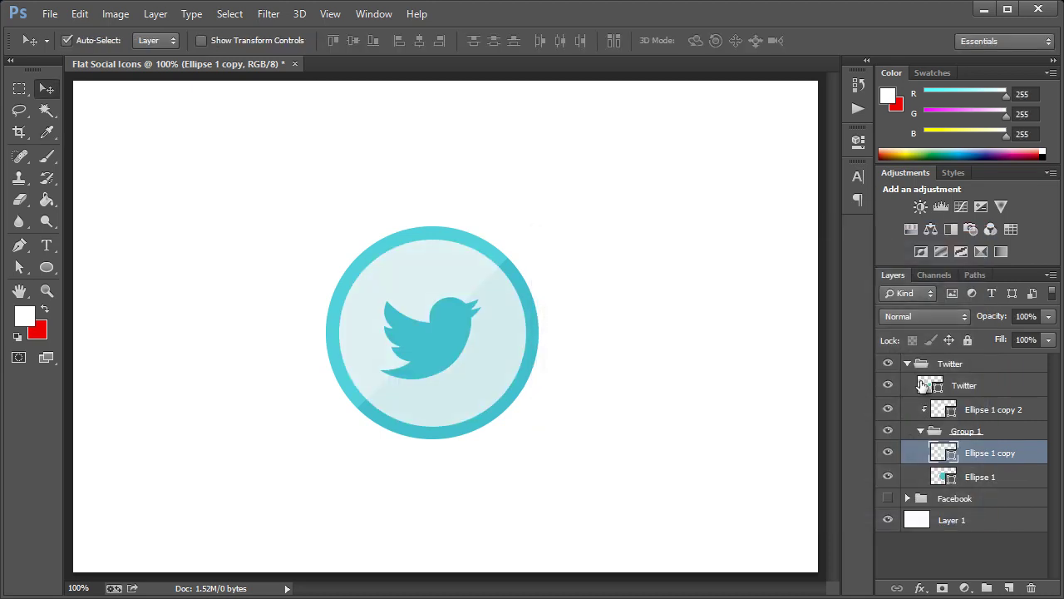
# Duplicate the Twitter group in the same document, hide the original, and rename the copy Google
pyautogui.click(907, 363)
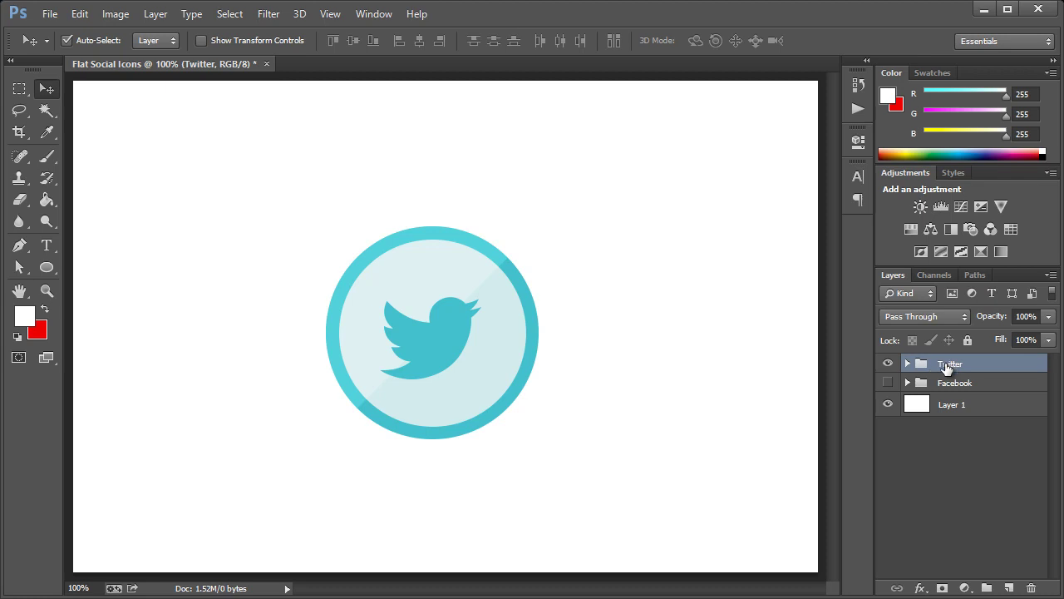
pyautogui.rightClick(946, 368)
pyautogui.click(936, 415)
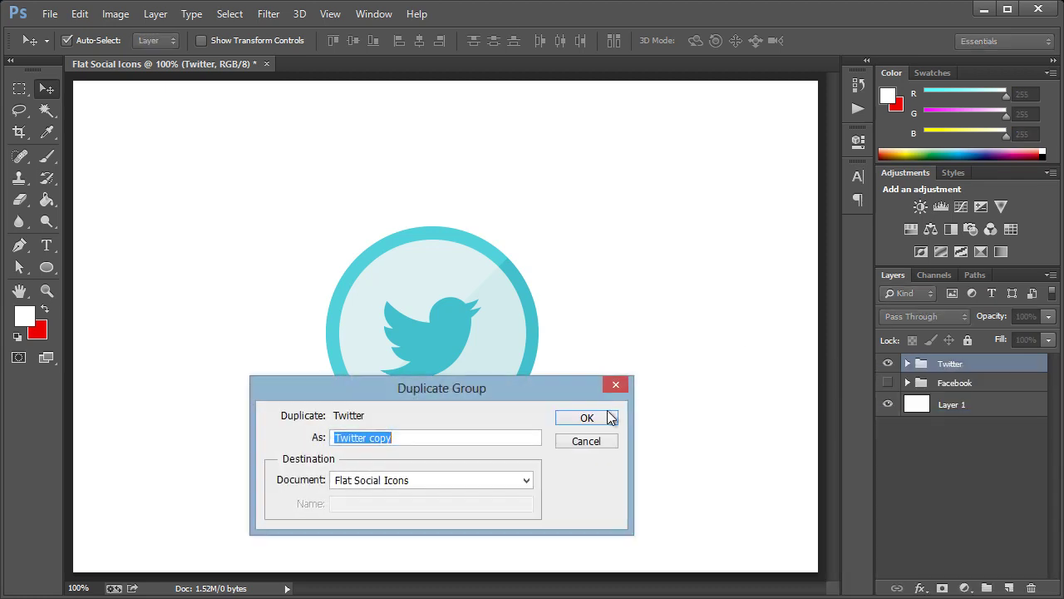
pyautogui.click(613, 413)
pyautogui.click(887, 383)
pyautogui.doubleClick(965, 364)
pyautogui.write('Go')
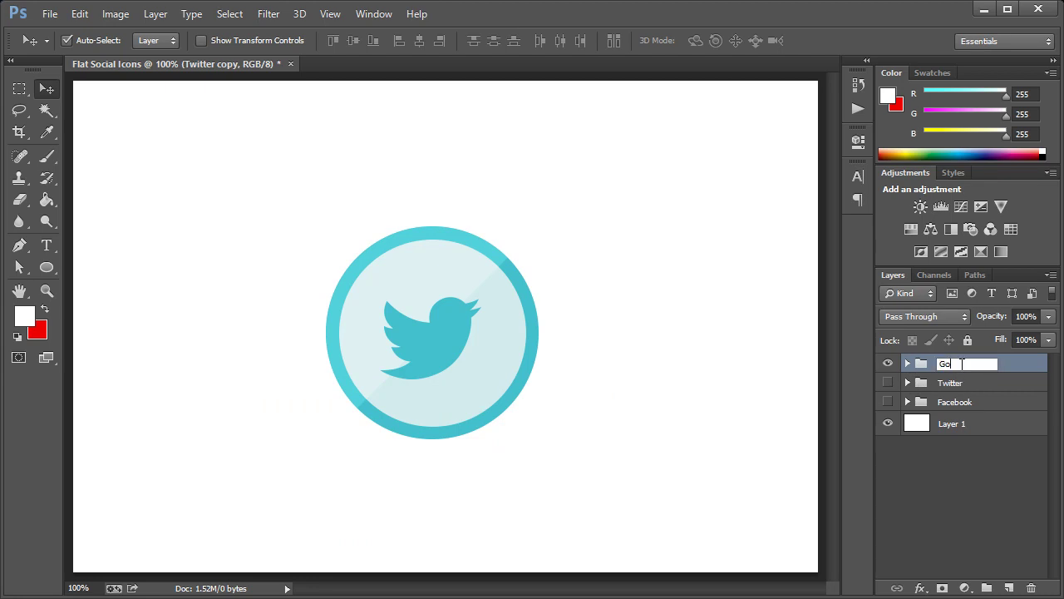
pyautogui.press('Return')
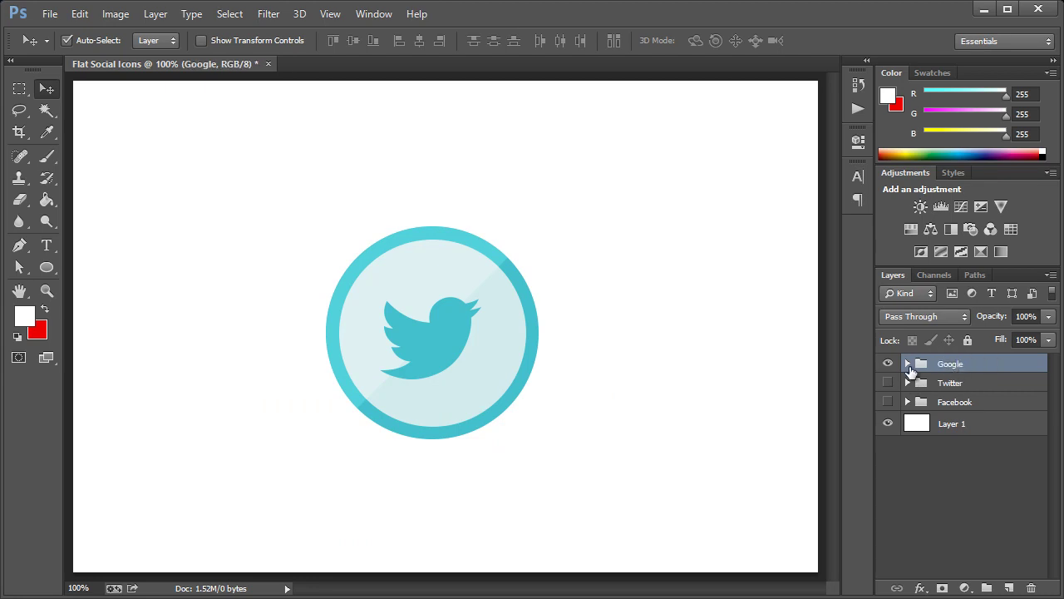
# Bring the g+ logo shape into the Google group and delete the Twitter bird shape there
pyautogui.click(907, 363)
pyautogui.click(961, 391)
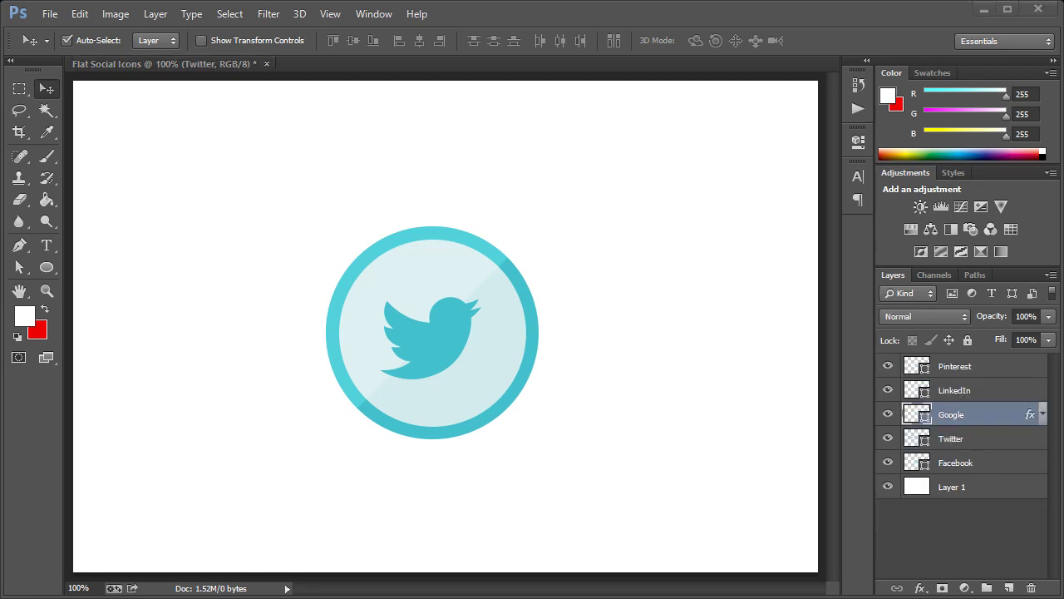
pyautogui.moveTo(450, 342); pyautogui.dragTo(443, 347)
pyautogui.click(965, 409)
pyautogui.press('Delete')
# Enlarge the g+ logo, apply the transformation, and centre the logo in the circle
pyautogui.click(969, 386)
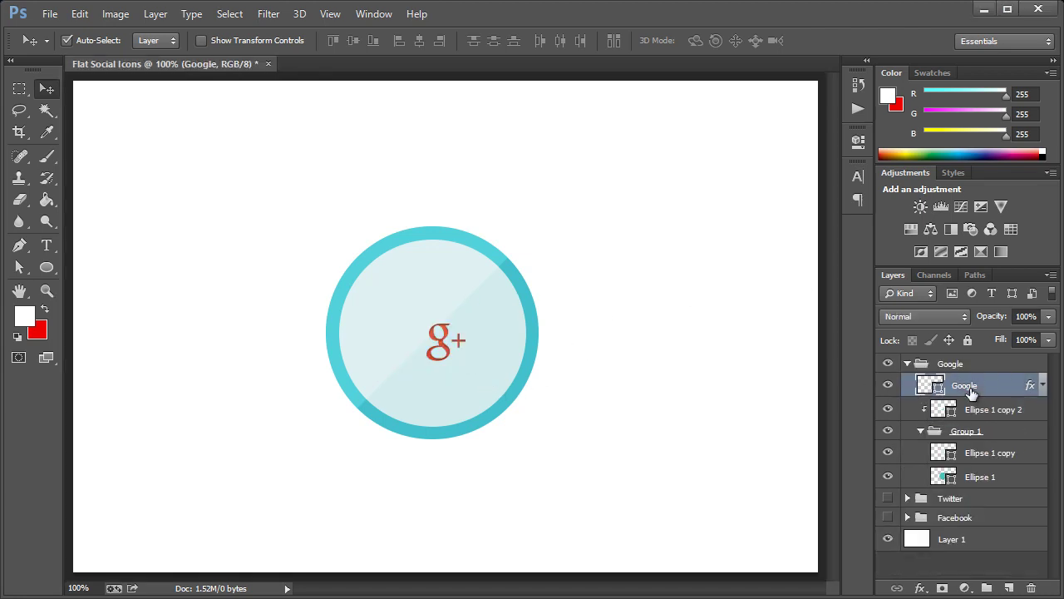
pyautogui.hotkey('ctrl', 't')
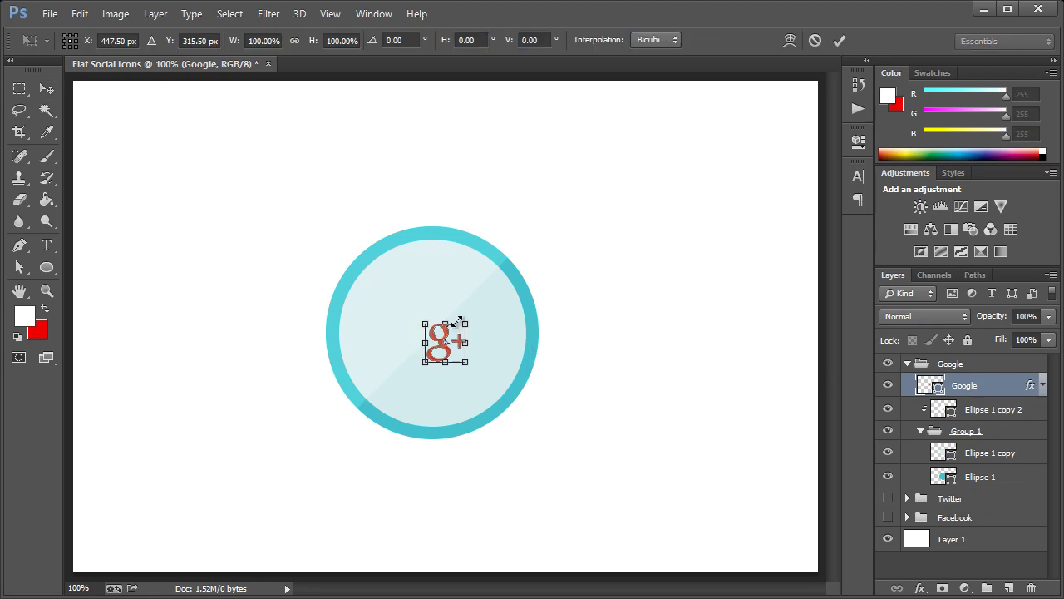
pyautogui.moveTo(468, 319); pyautogui.dragTo(500, 293)
pyautogui.click(46, 88)
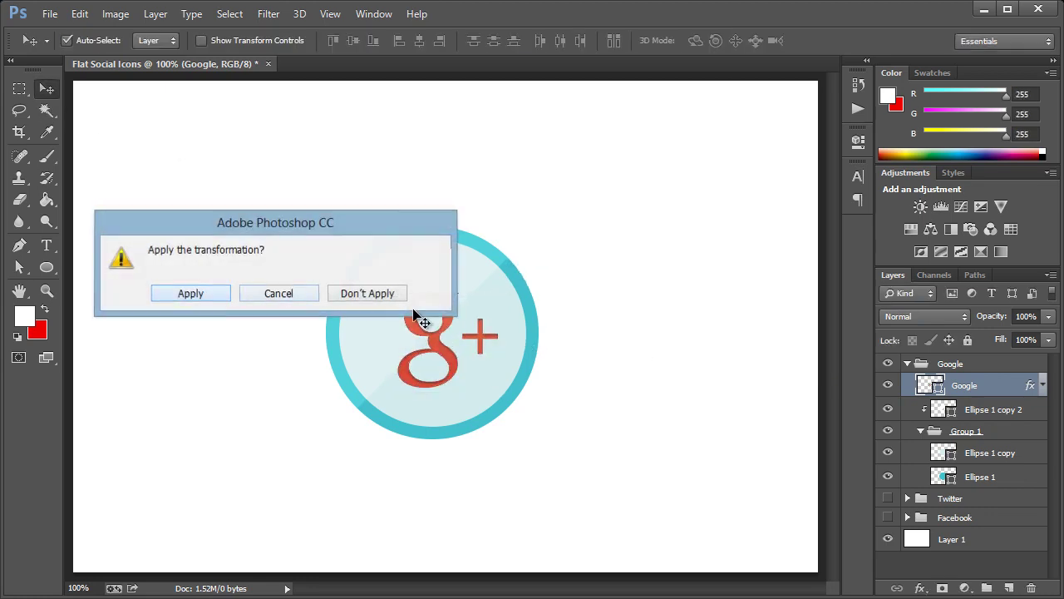
pyautogui.moveTo(435, 339); pyautogui.dragTo(430, 336)
# Recolour the Ellipse 1 ring in the Google group with the g+ logo's red, #e15642
pyautogui.click(943, 477)
pyautogui.doubleClick(944, 477)
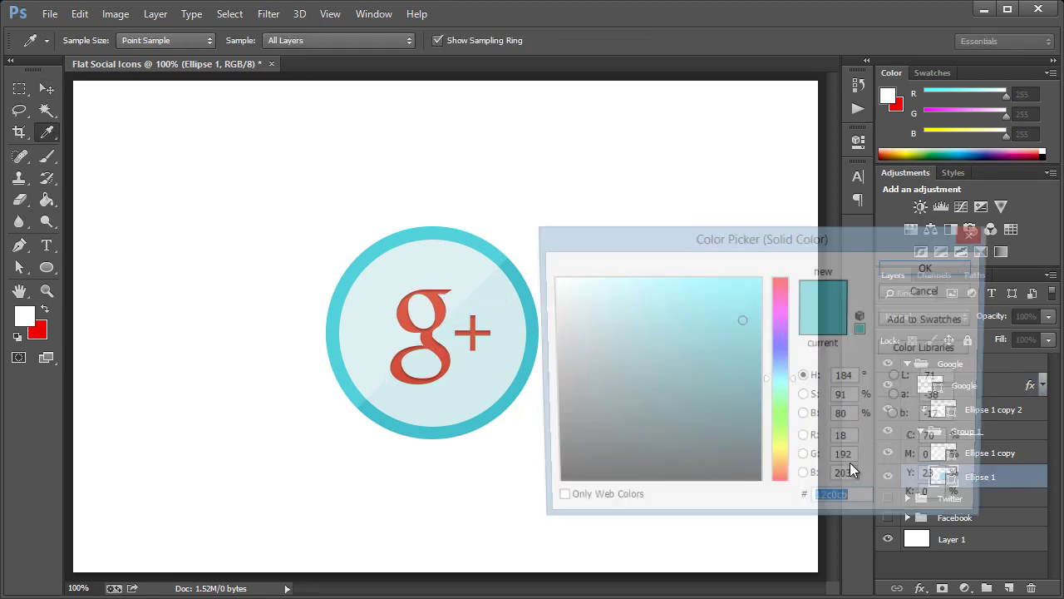
pyautogui.click(422, 336)
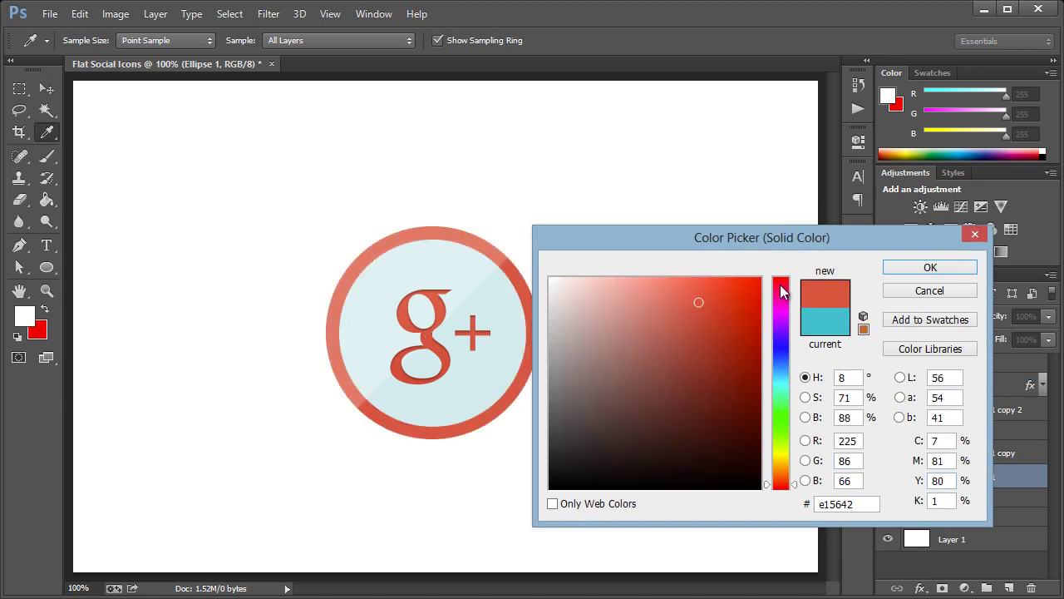
pyautogui.click(930, 267)
# Recolour the Ellipse 1 copy inner circle in the Google group with a pale tint of the ring's red, #efdad7
pyautogui.doubleClick(941, 453)
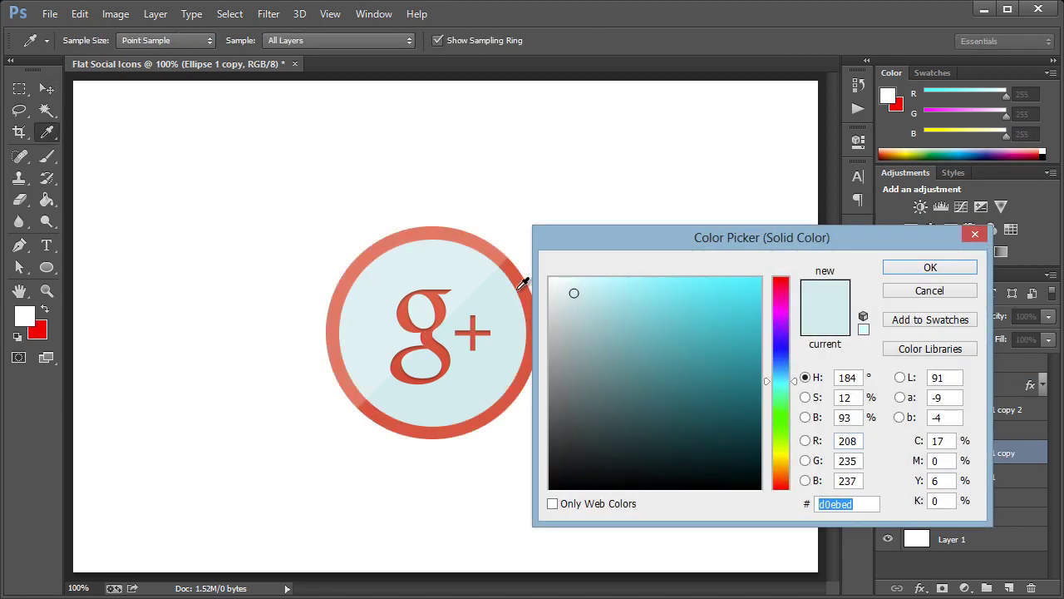
pyautogui.click(520, 282)
pyautogui.click(571, 291)
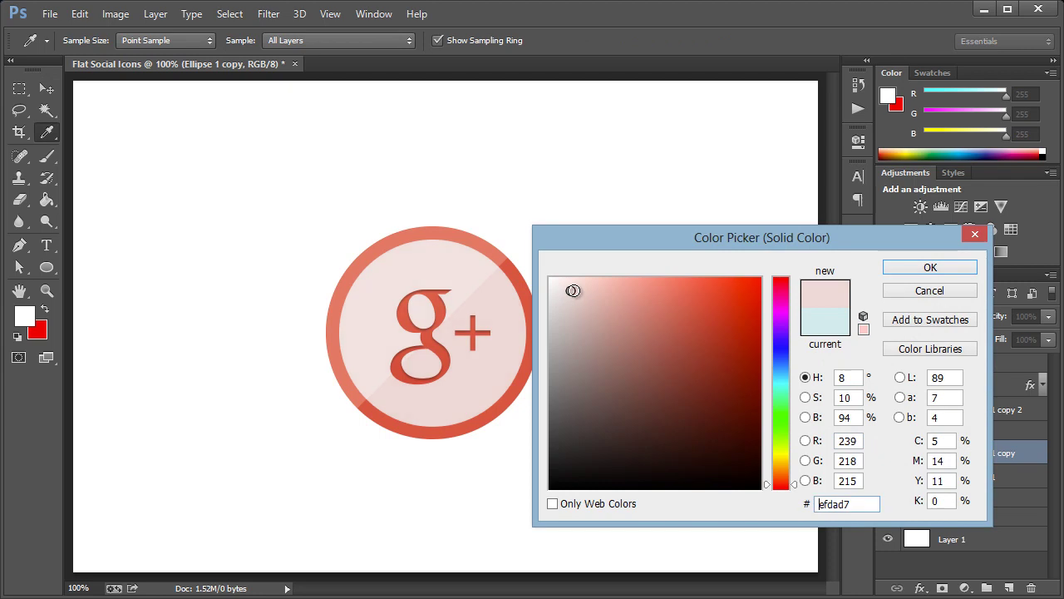
pyautogui.click(930, 267)
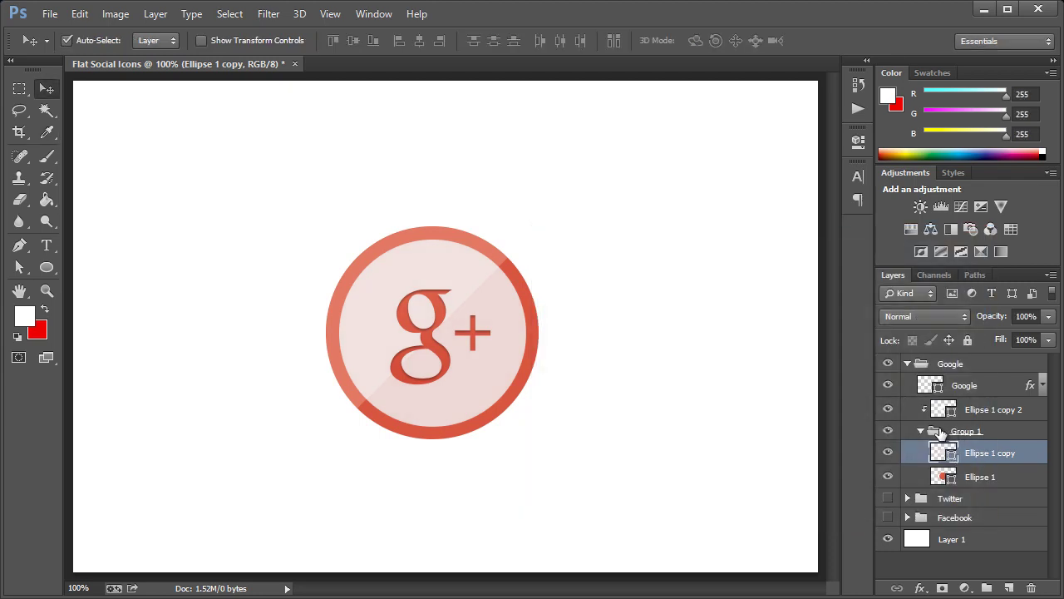
# Duplicate the Google group in the same document, hide the original, and rename the copy LinkedIn
pyautogui.click(908, 364)
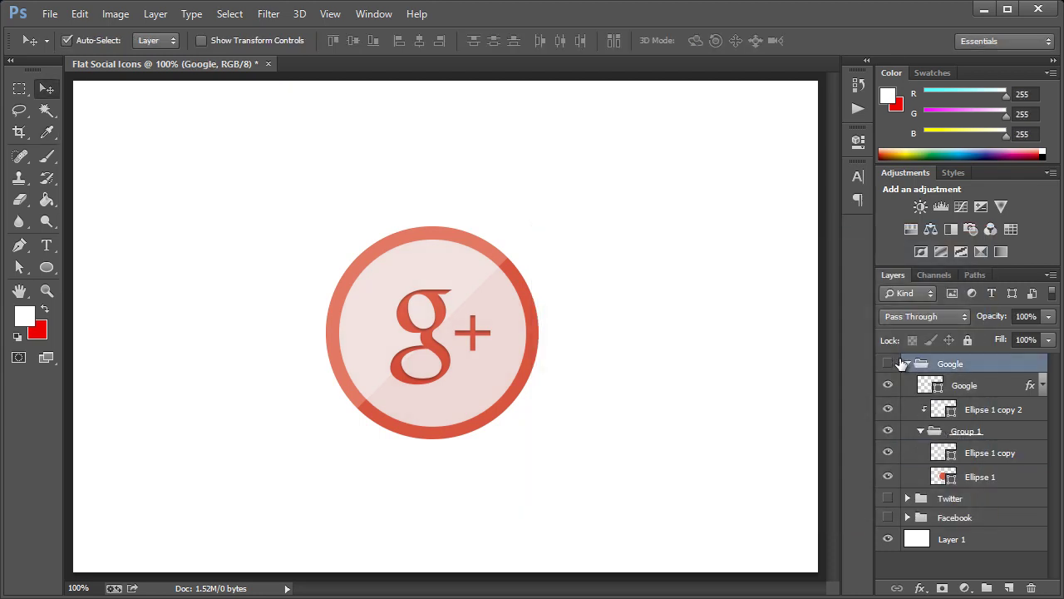
pyautogui.click(888, 363)
pyautogui.click(907, 364)
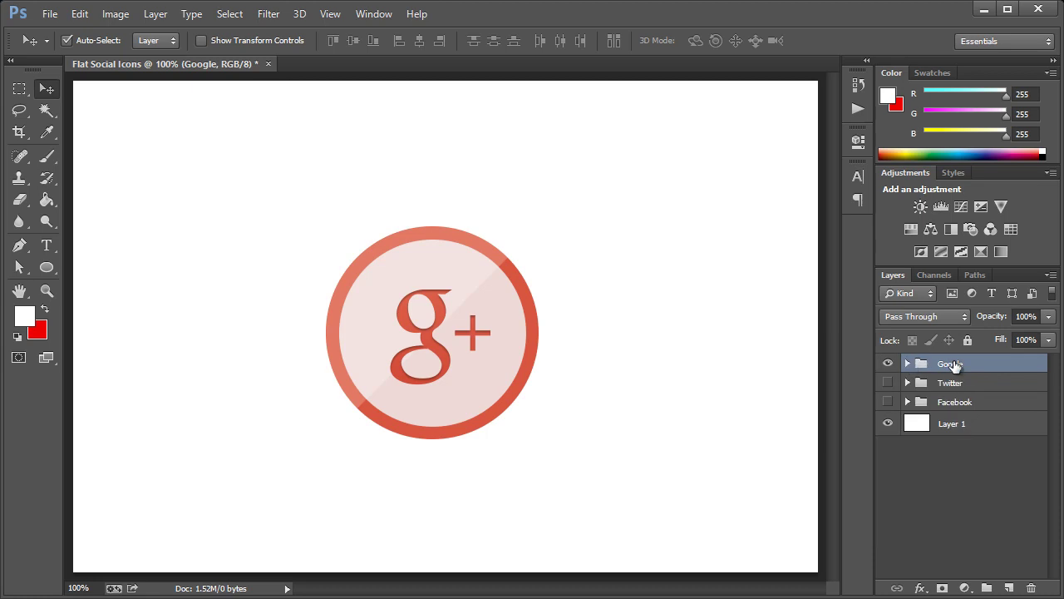
pyautogui.rightClick(945, 367)
pyautogui.click(909, 416)
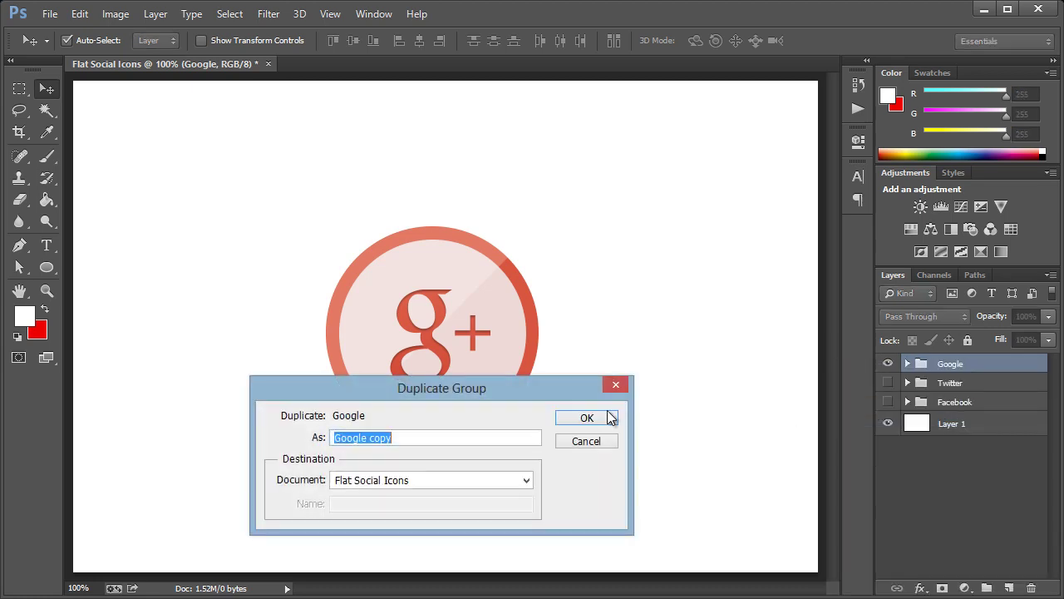
pyautogui.click(614, 417)
pyautogui.click(888, 380)
pyautogui.doubleClick(965, 364)
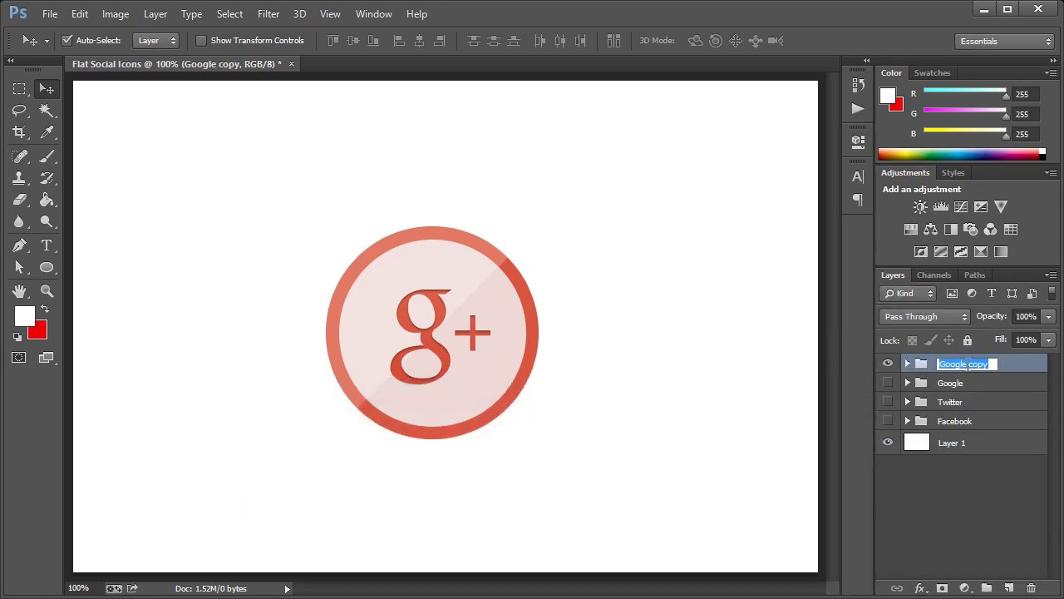
pyautogui.write('LinkedIn')
pyautogui.press('Return')
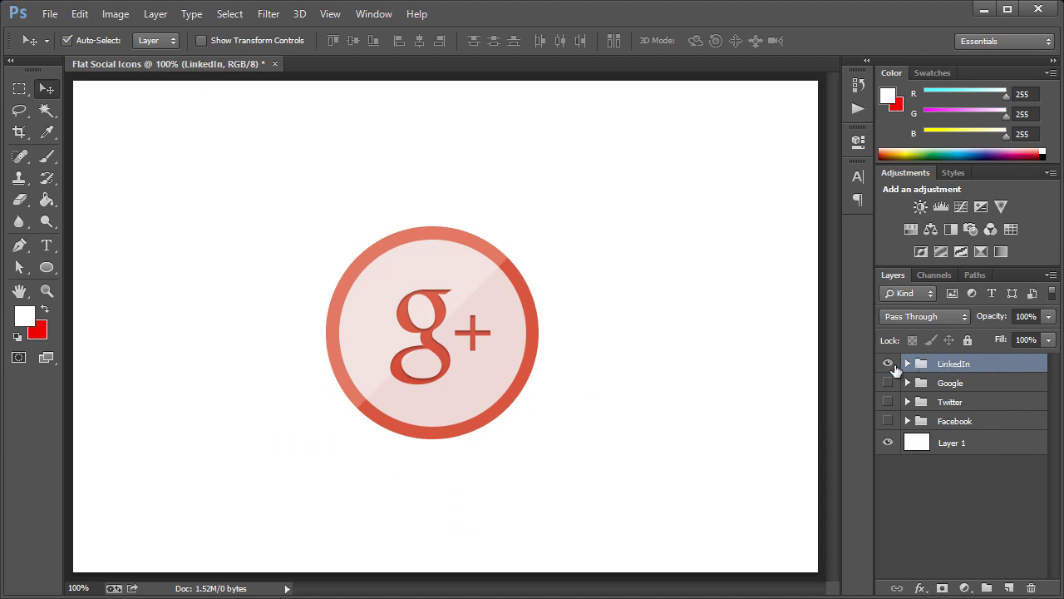
# Bring the LinkedIn logo shape into the LinkedIn group and delete the g+ logo shape there
pyautogui.click(908, 363)
pyautogui.click(962, 386)
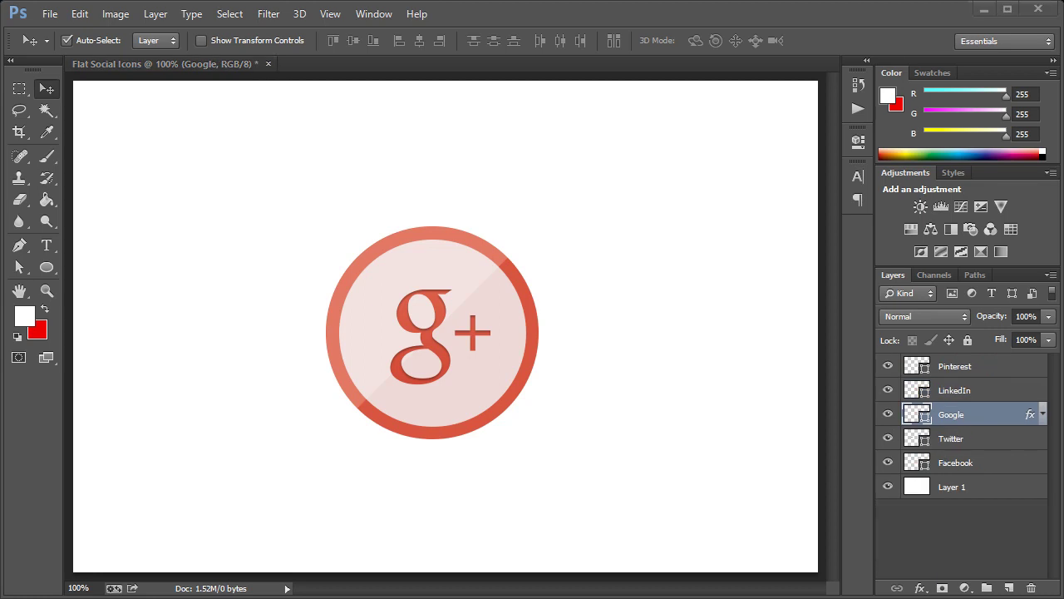
pyautogui.click(954, 390)
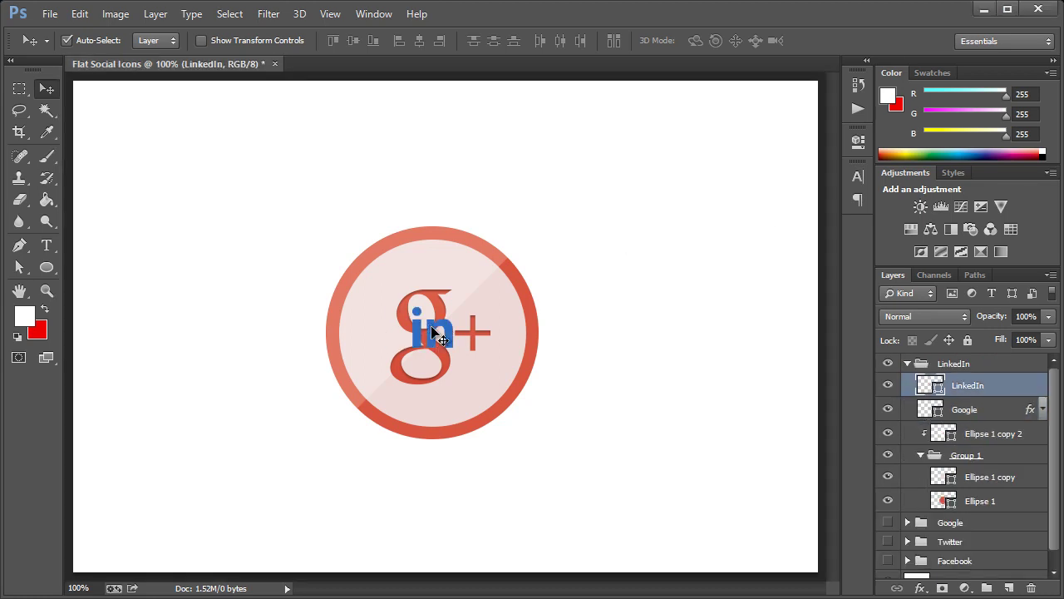
pyautogui.moveTo(433, 333); pyautogui.dragTo(438, 337)
pyautogui.click(974, 409)
pyautogui.press('Delete')
# Enlarge the LinkedIn logo to about 230% inside the circle and apply the transformation
pyautogui.click(968, 387)
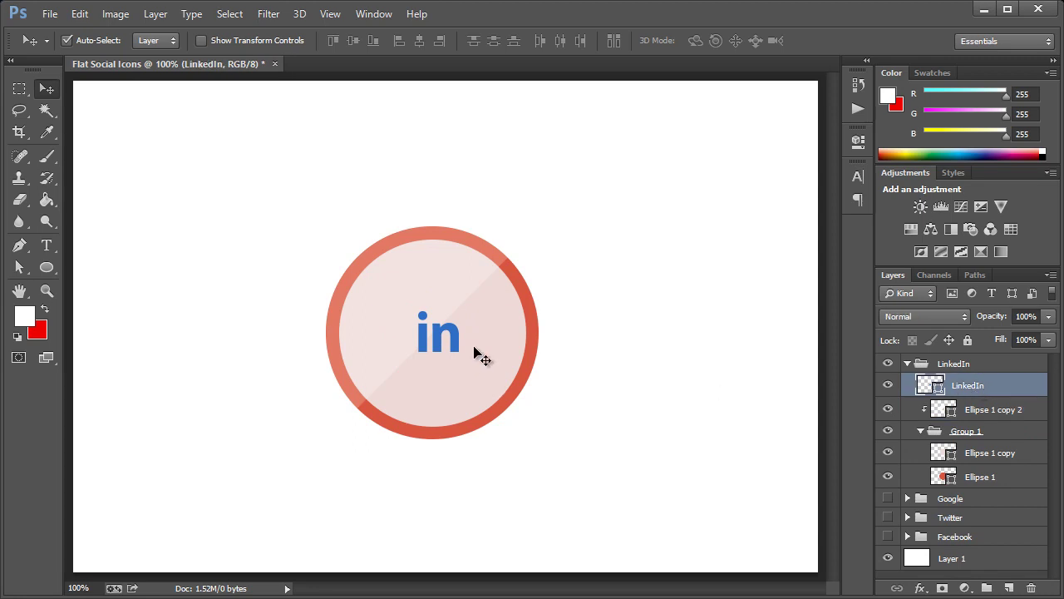
pyautogui.hotkey('ctrl', 't')
pyautogui.moveTo(458, 311); pyautogui.dragTo(484, 284)
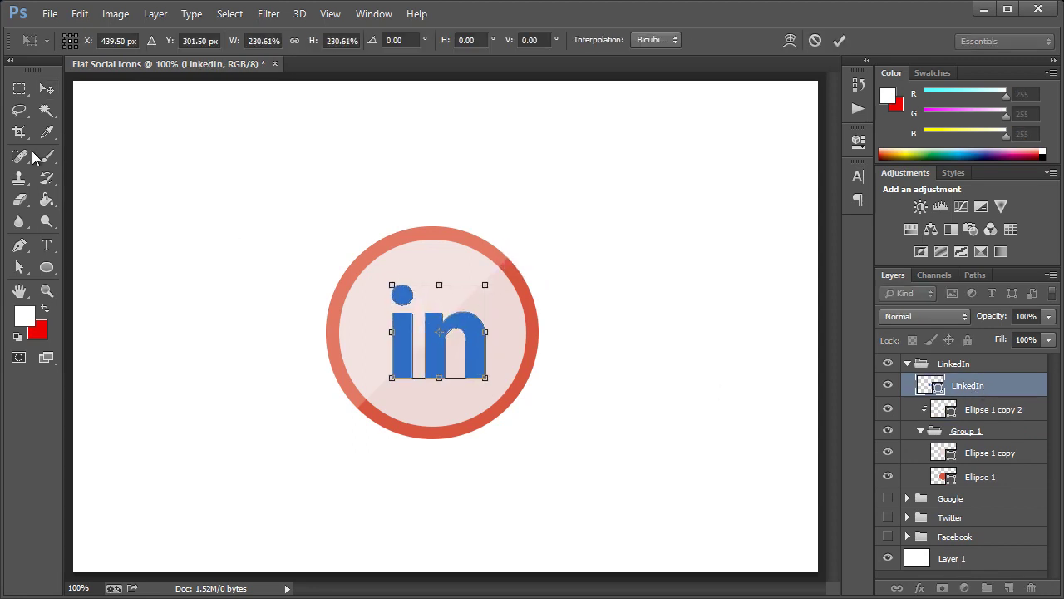
pyautogui.click(46, 89)
pyautogui.press('Return')
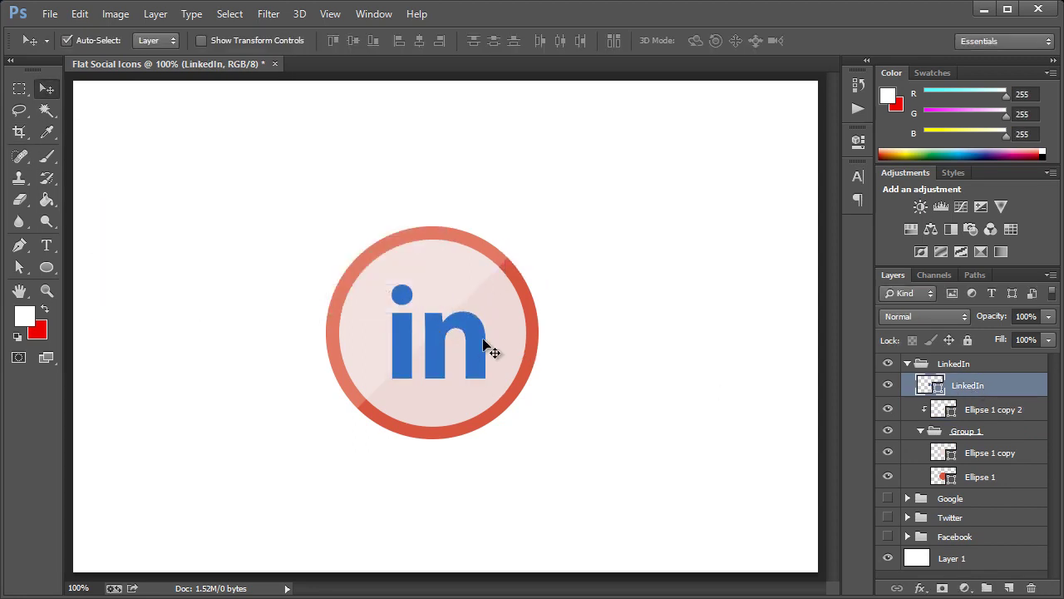
# Recolour the Ellipse 1 ring in the LinkedIn group with the logo's blue, #1b6dc1
pyautogui.click(993, 409)
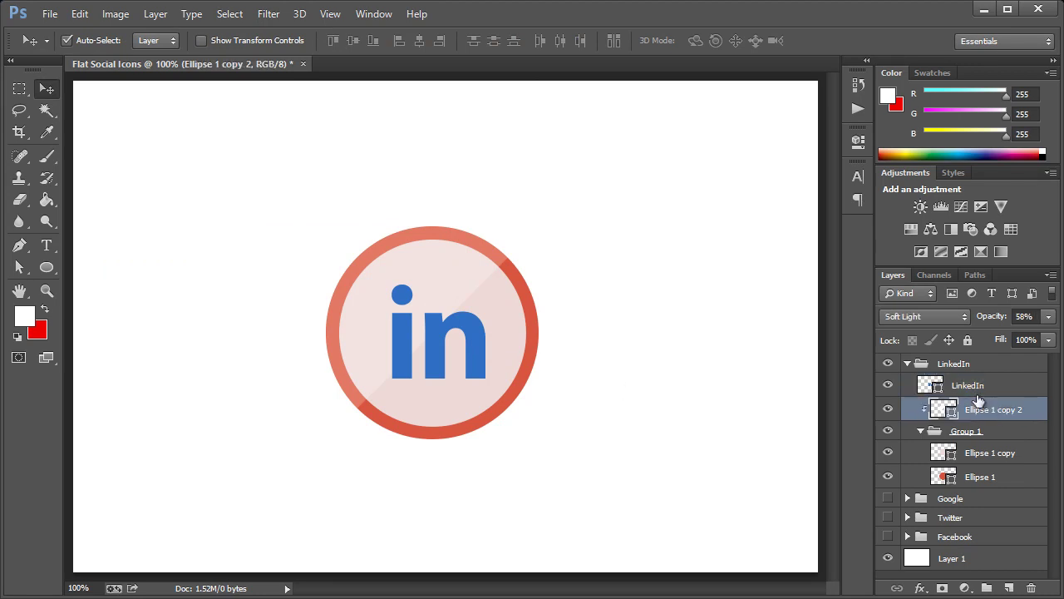
pyautogui.click(933, 478)
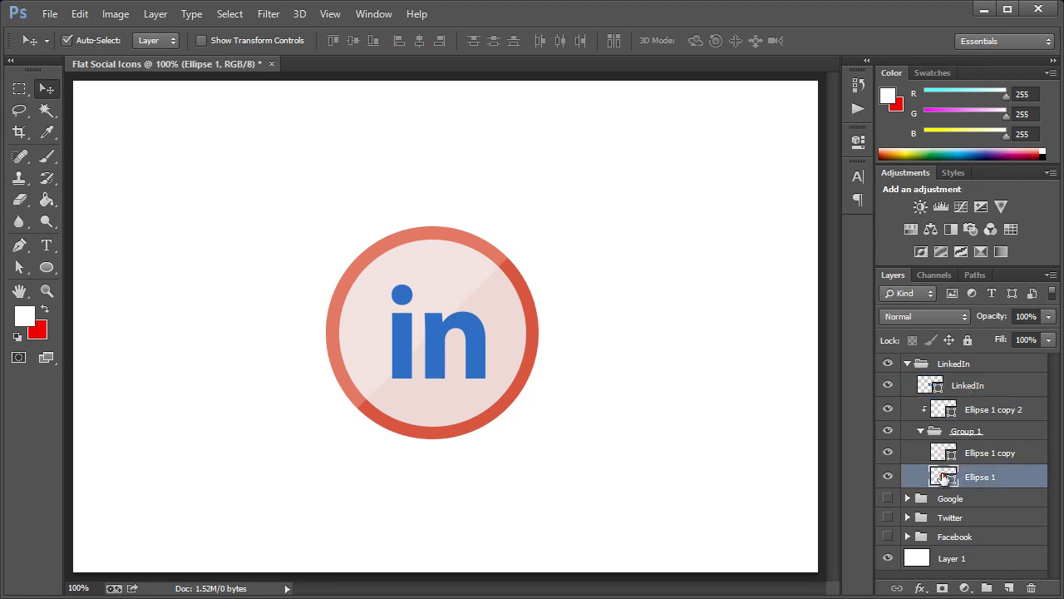
pyautogui.doubleClick(943, 477)
pyautogui.click(482, 335)
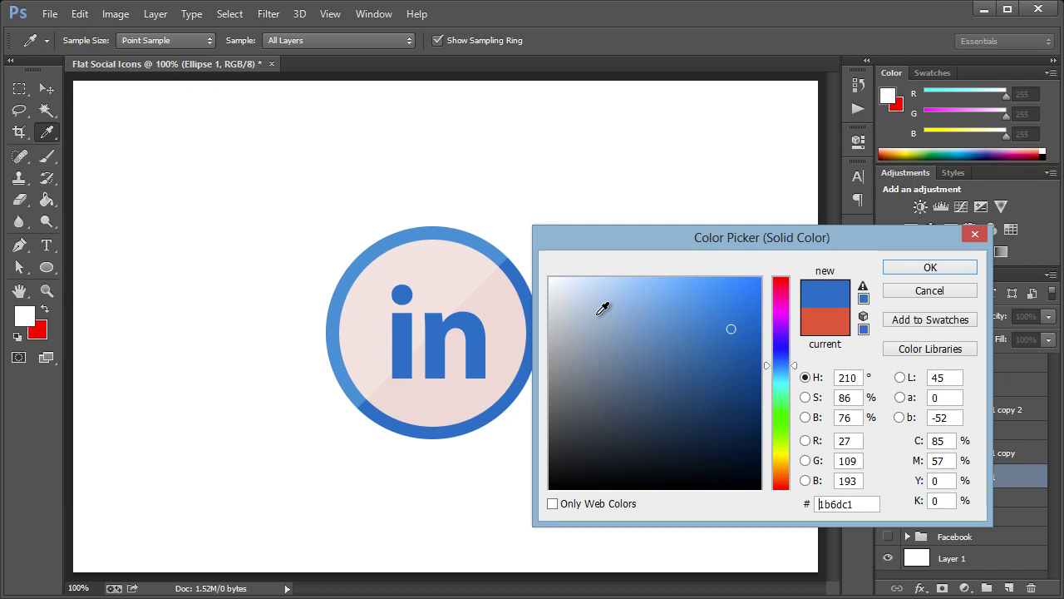
pyautogui.click(934, 265)
# Recolour the Ellipse 1 copy inner circle in the LinkedIn group with a pale tint of the logo's blue, #d7e4f1
pyautogui.doubleClick(943, 453)
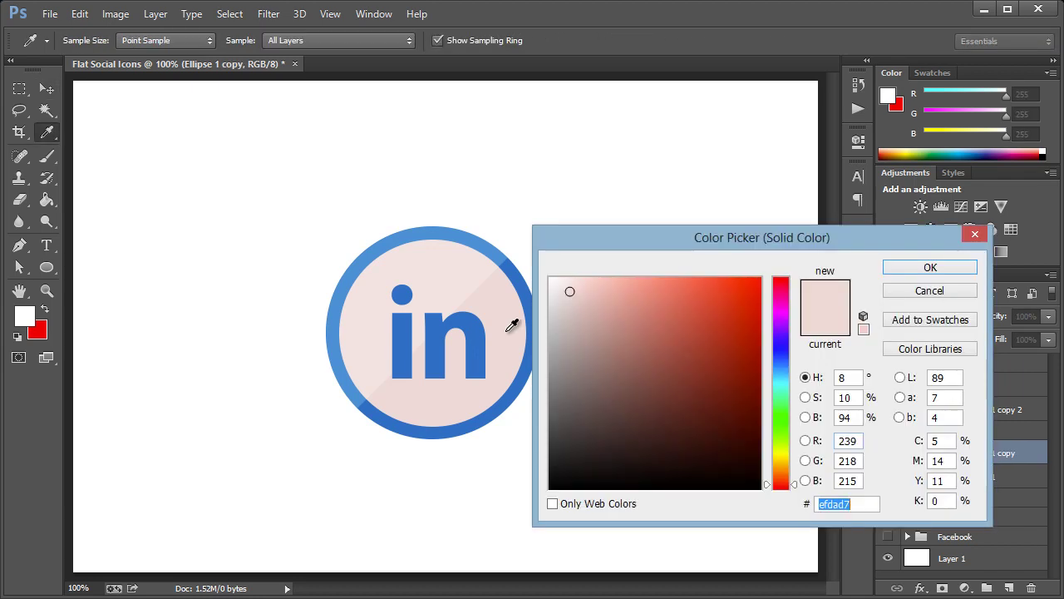
pyautogui.click(478, 323)
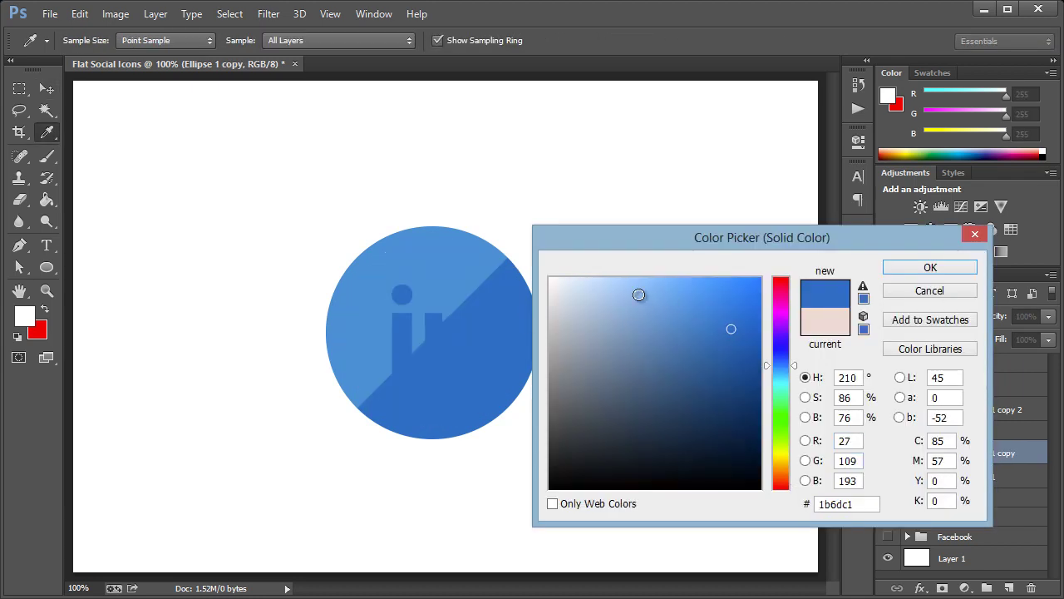
pyautogui.click(572, 291)
pyautogui.click(572, 287)
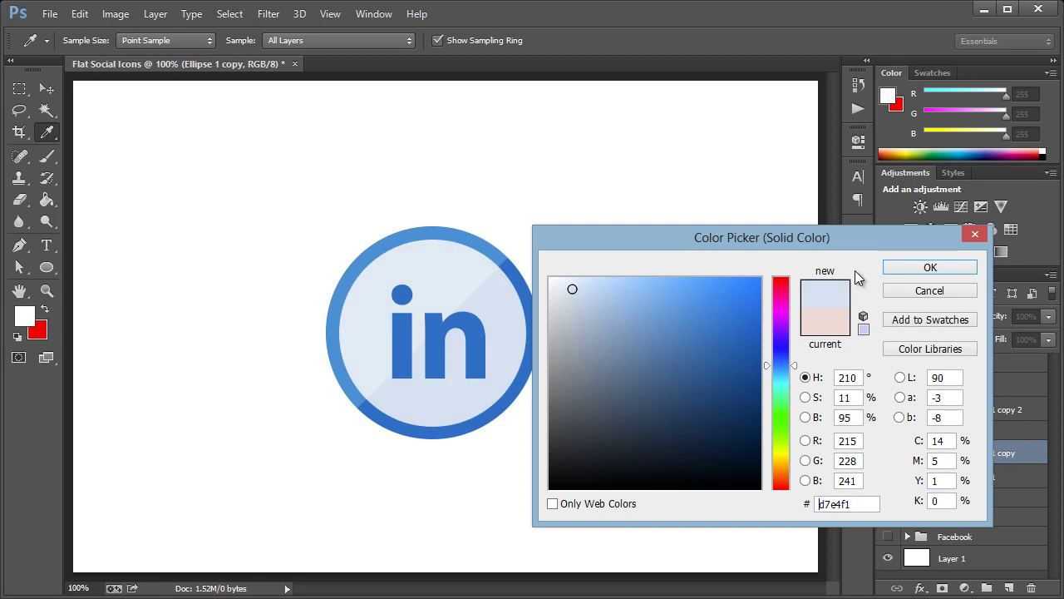
pyautogui.click(928, 268)
# Duplicate the LinkedIn group in the same document, hide the original, and rename the copy Pinterest
pyautogui.click(952, 366)
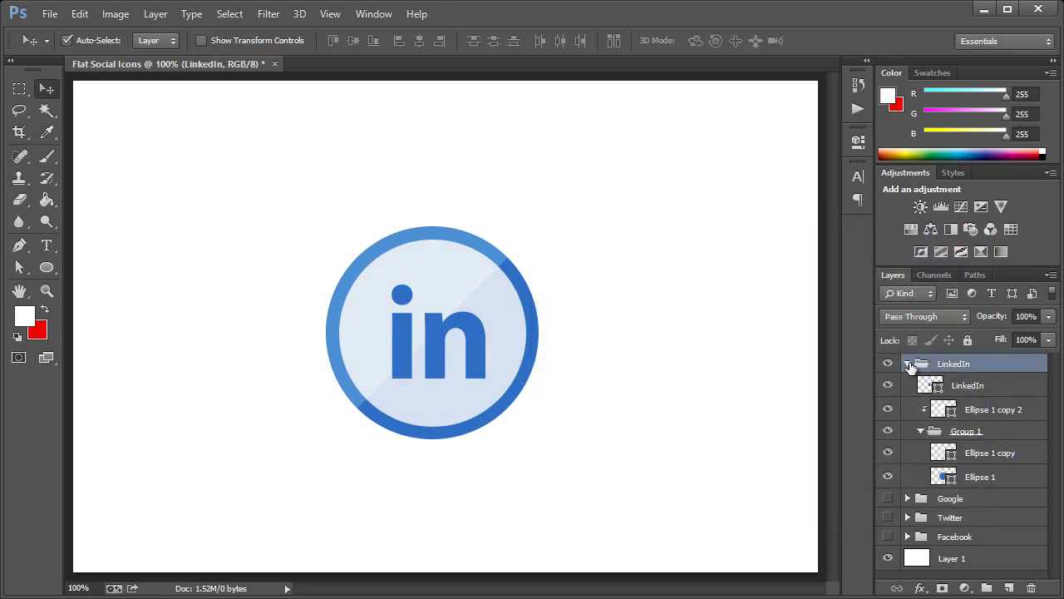
pyautogui.click(907, 364)
pyautogui.rightClick(944, 363)
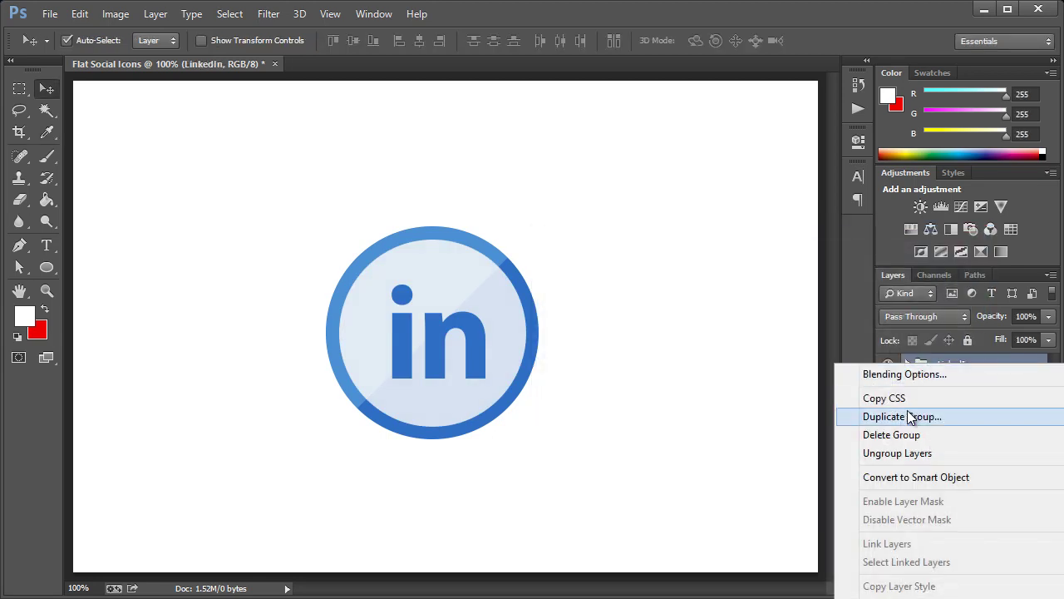
pyautogui.click(912, 414)
pyautogui.click(607, 421)
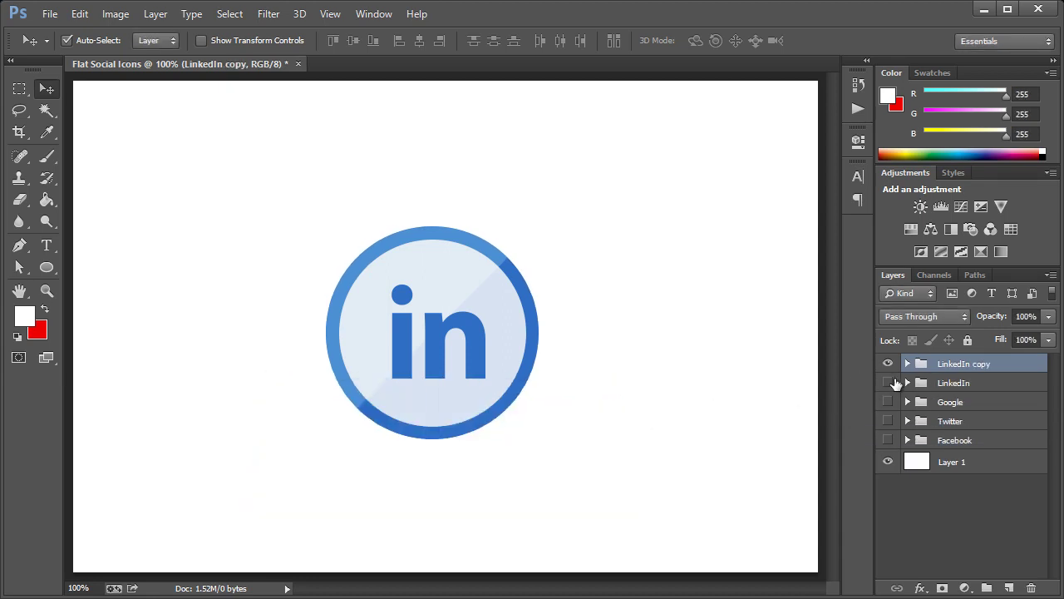
pyautogui.doubleClick(976, 366)
pyautogui.write('Pinterest')
pyautogui.press('Return')
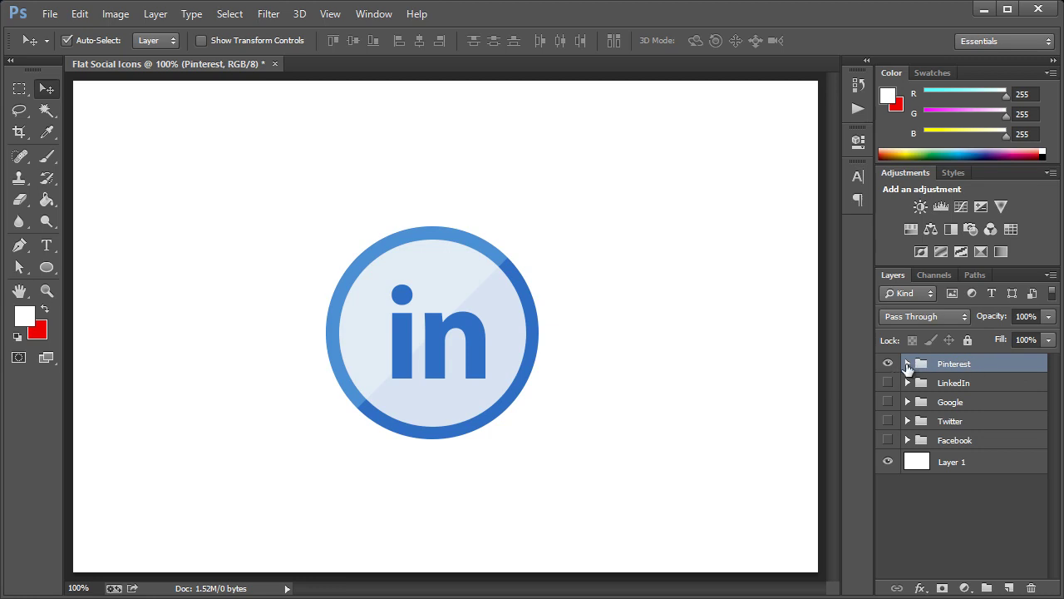
# Bring the Pinterest logo shape into the Pinterest group and delete the LinkedIn logo shape there
pyautogui.click(907, 364)
pyautogui.click(983, 386)
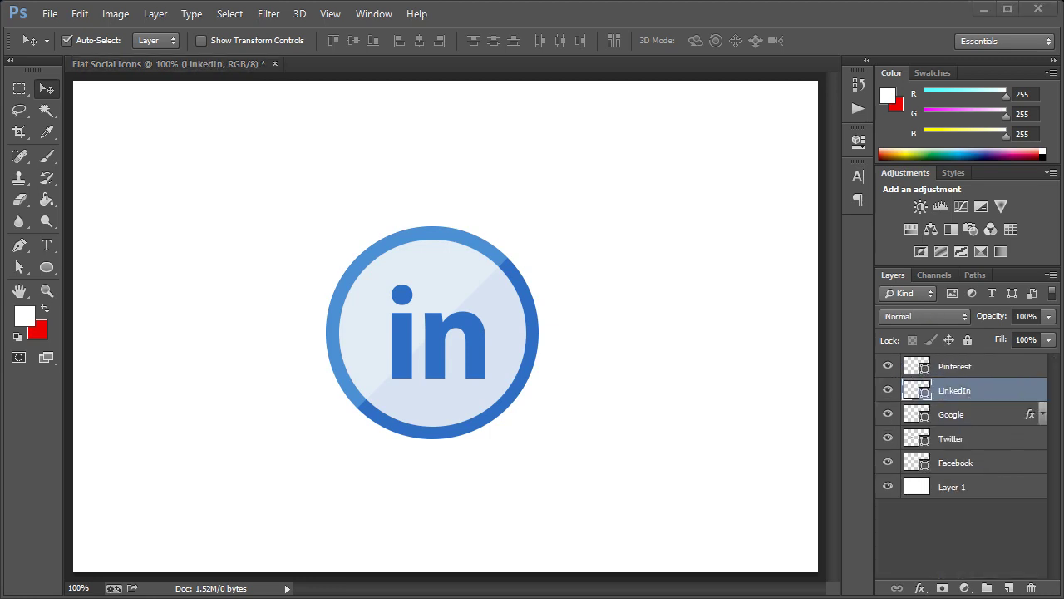
pyautogui.hotkey('alt', ']')
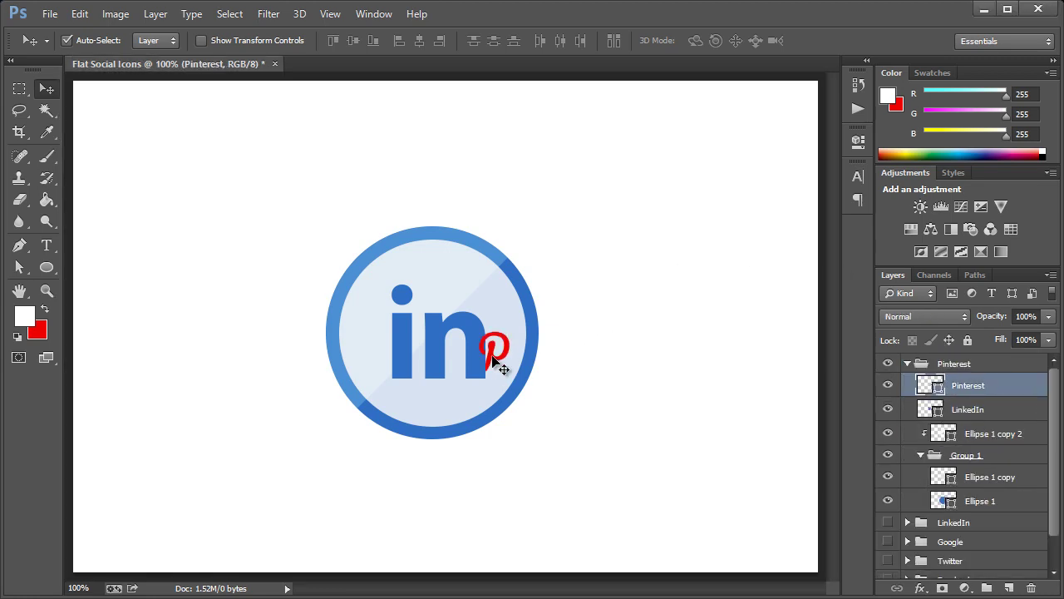
pyautogui.click(1010, 409)
pyautogui.press('Delete')
# Enlarge the Pinterest logo, centre it in the circle, and apply the transformation
pyautogui.click(986, 384)
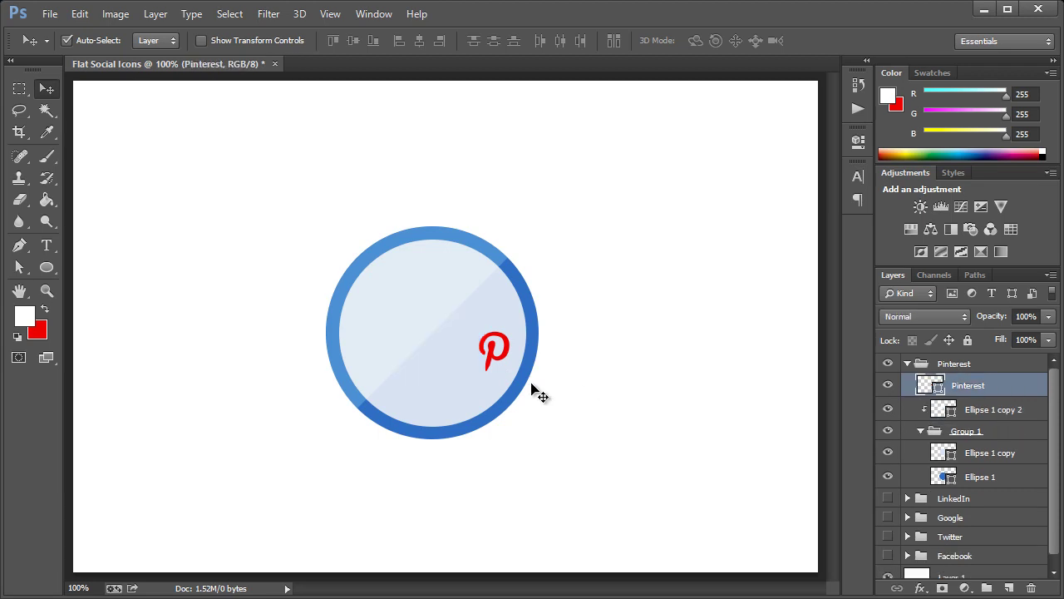
pyautogui.moveTo(482, 349); pyautogui.dragTo(477, 282)
pyautogui.hotkey('ctrl', 't')
pyautogui.click(46, 89)
pyautogui.click(190, 291)
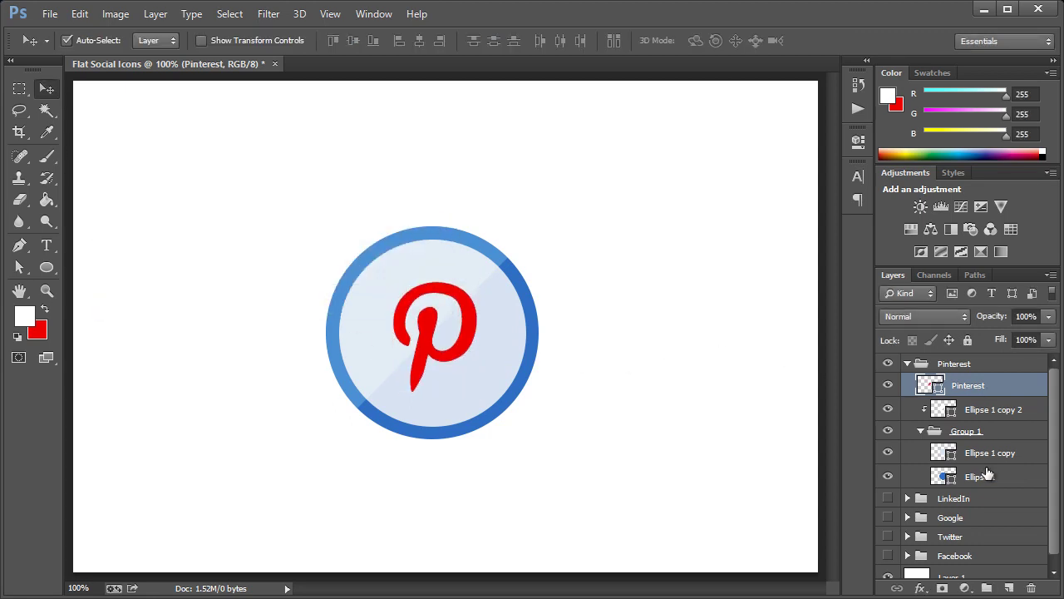
# Recolour the Ellipse 1 ring in the Pinterest group with the logo's red, #f80c0c
pyautogui.doubleClick(943, 476)
pyautogui.click(473, 316)
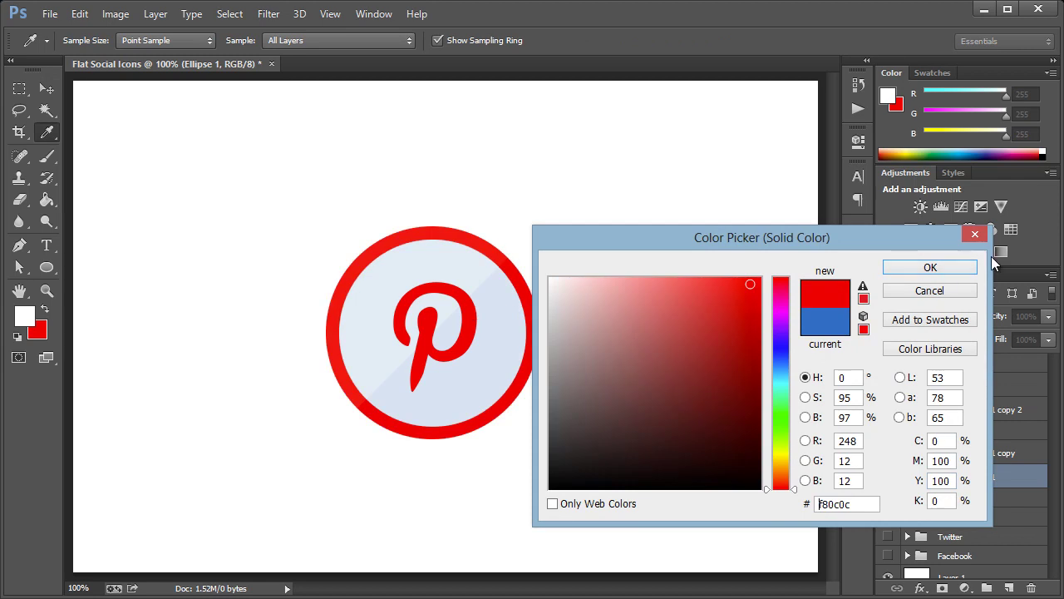
pyautogui.click(930, 268)
# Recolour the Ellipse 1 copy inner circle in the Pinterest group with a pale tint of the logo's red, #efd9d9
pyautogui.doubleClick(944, 453)
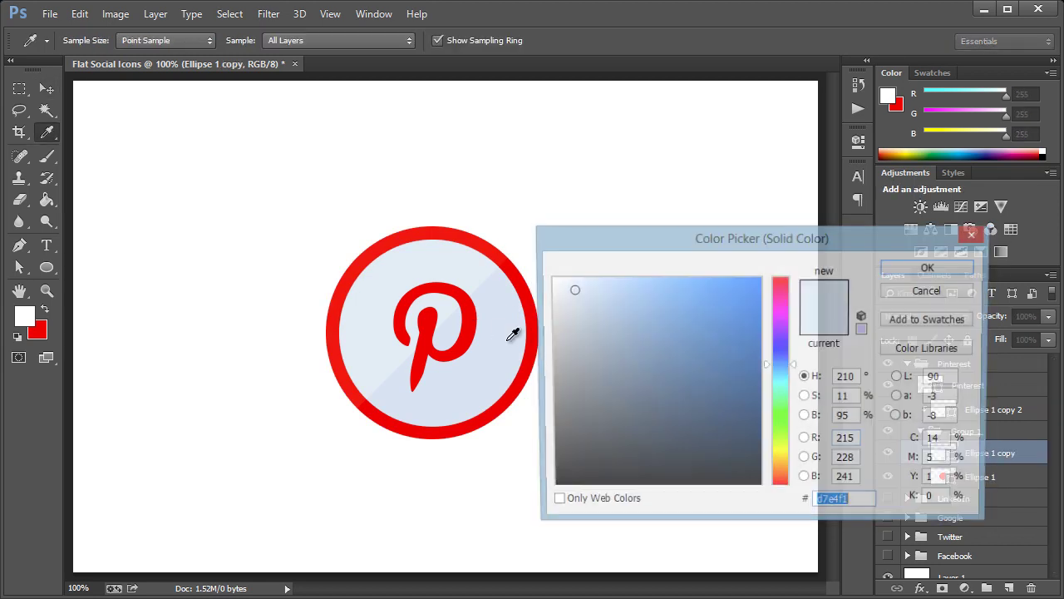
pyautogui.click(469, 319)
pyautogui.click(570, 292)
pyautogui.click(568, 290)
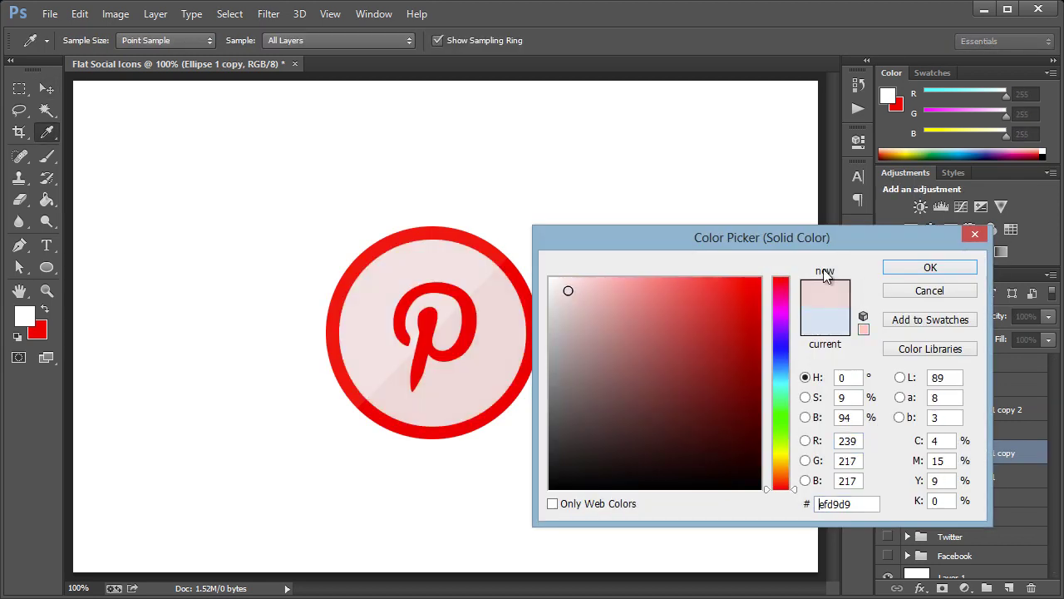
pyautogui.click(924, 267)
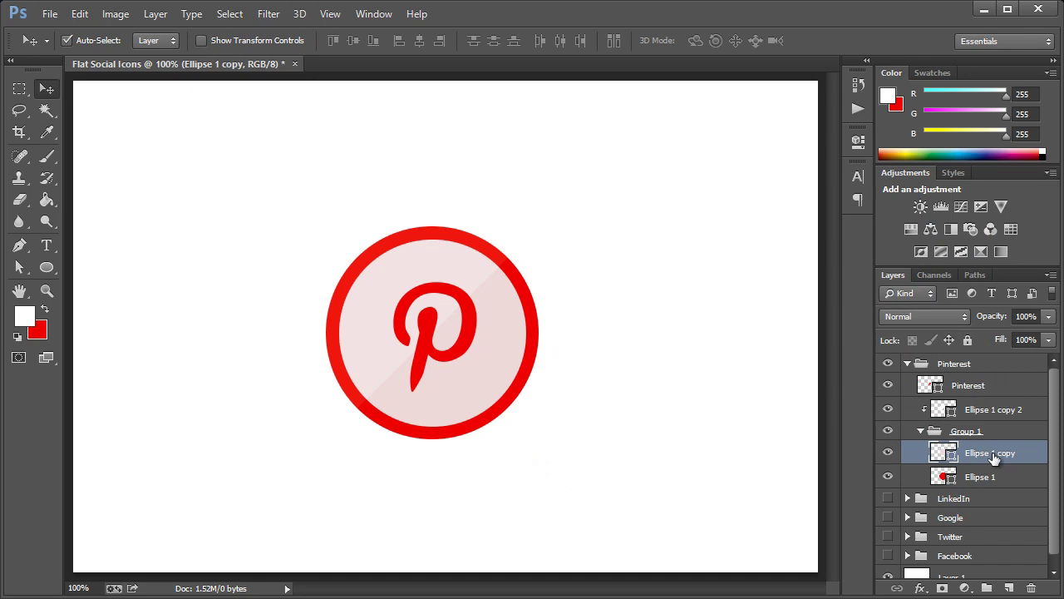
# Set the Move tool's Auto-Select to Group and move the Pinterest icon to the upper-left corner of the canvas
pyautogui.click(908, 364)
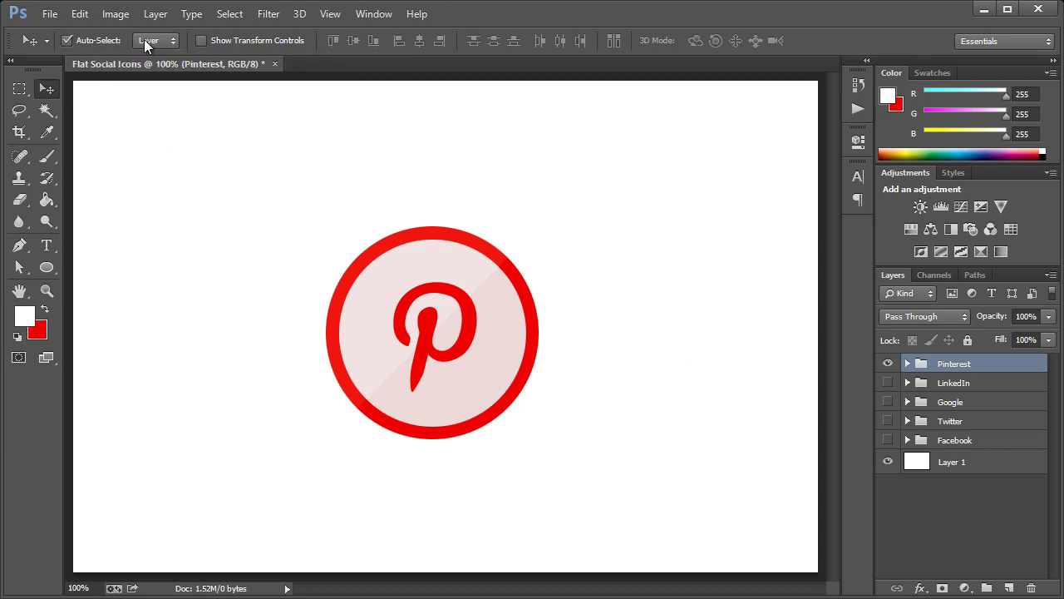
pyautogui.click(169, 39)
pyautogui.click(162, 54)
pyautogui.moveTo(420, 335); pyautogui.dragTo(194, 211)
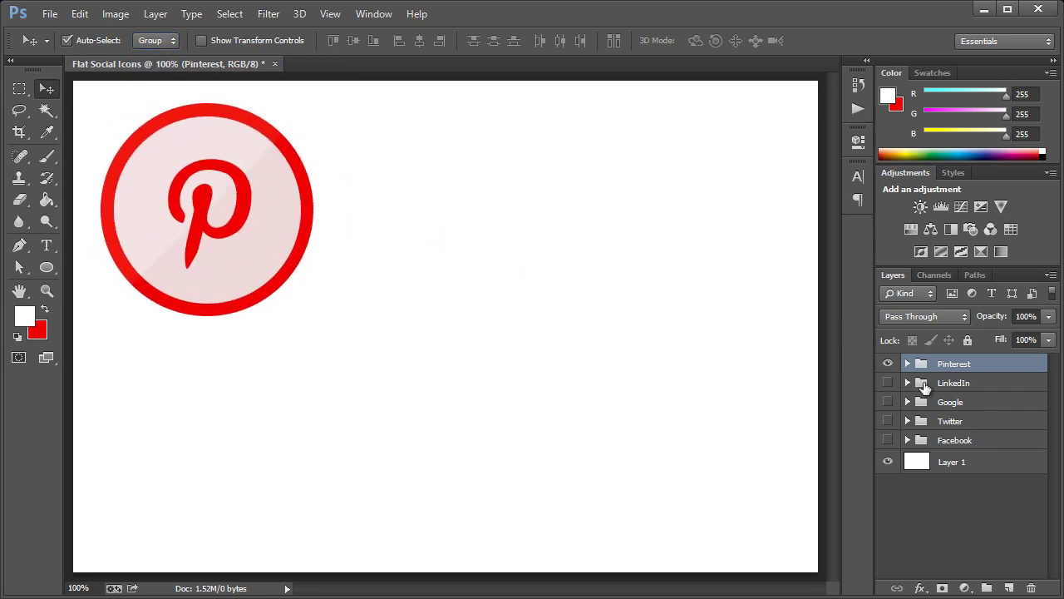
# Show the LinkedIn group and place its icon beside the Pinterest icon, in the middle of the canvas's upper row
pyautogui.click(888, 382)
pyautogui.click(947, 383)
pyautogui.moveTo(482, 321); pyautogui.dragTo(473, 197)
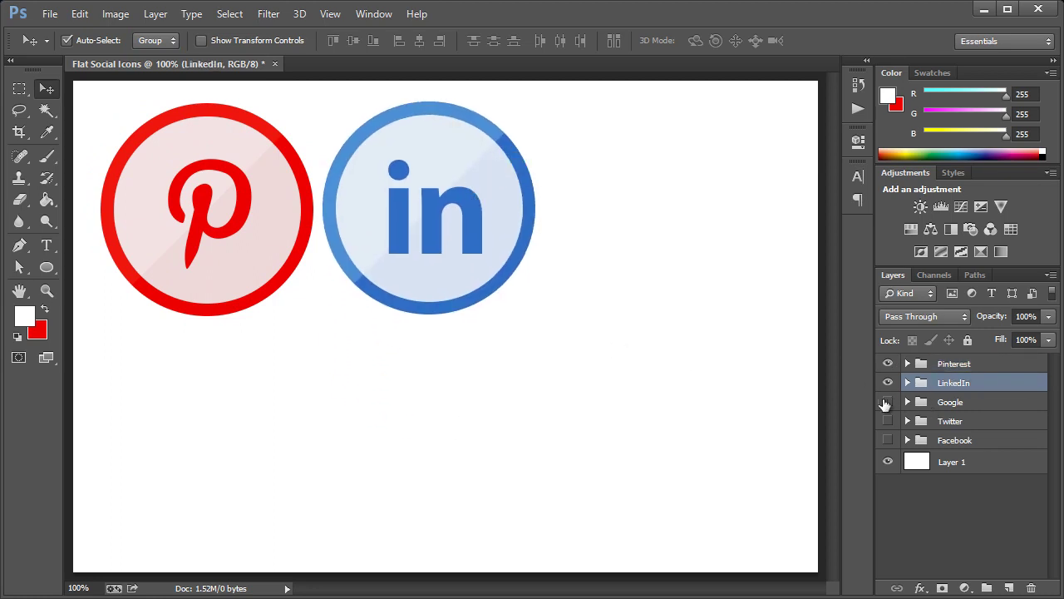
# Show the Google group and place its icon to the right of the LinkedIn icon in the upper row
pyautogui.click(888, 402)
pyautogui.click(969, 401)
pyautogui.moveTo(459, 382); pyautogui.dragTo(687, 241)
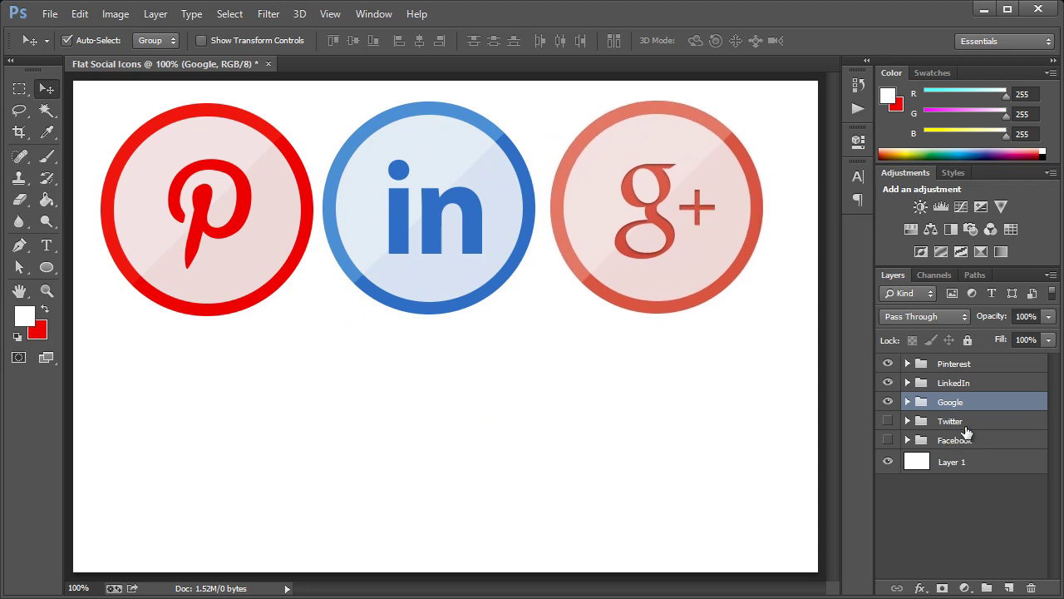
# Show the Twitter group and place its icon in a second row, centred below the gap between the Pinterest and LinkedIn icons
pyautogui.click(963, 421)
pyautogui.click(888, 420)
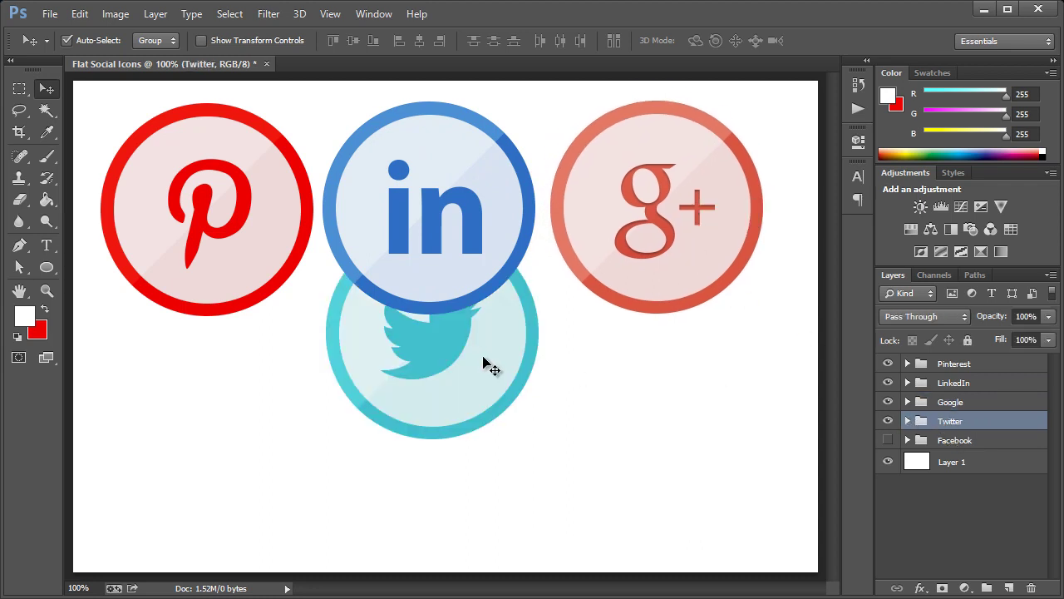
pyautogui.moveTo(440, 363); pyautogui.dragTo(327, 445)
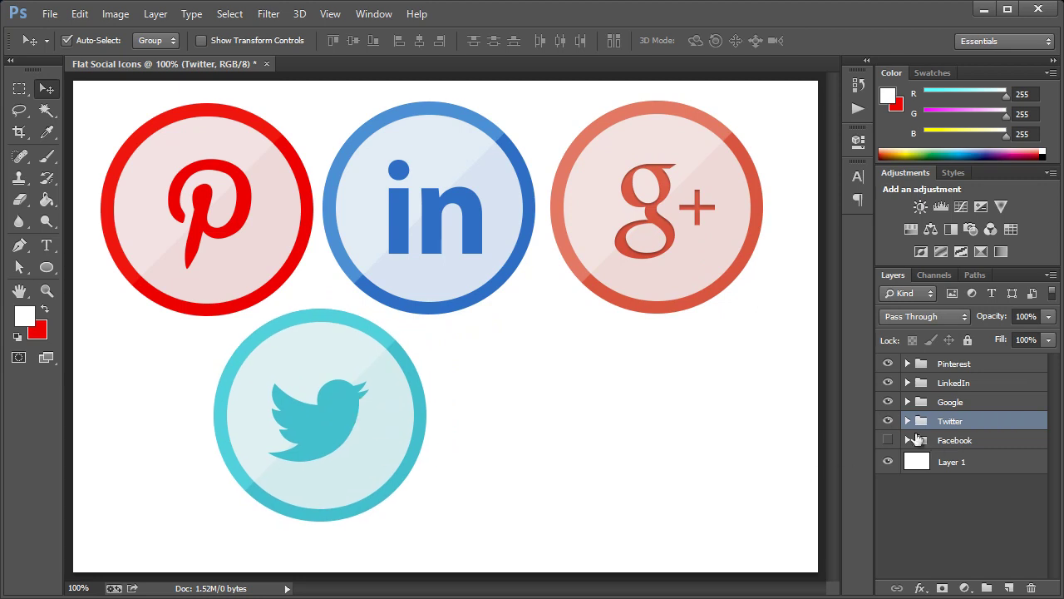
# Show the Facebook group and place its icon to the right of the Twitter icon in the lower row
pyautogui.click(888, 439)
pyautogui.click(954, 440)
pyautogui.moveTo(453, 374); pyautogui.dragTo(572, 432)
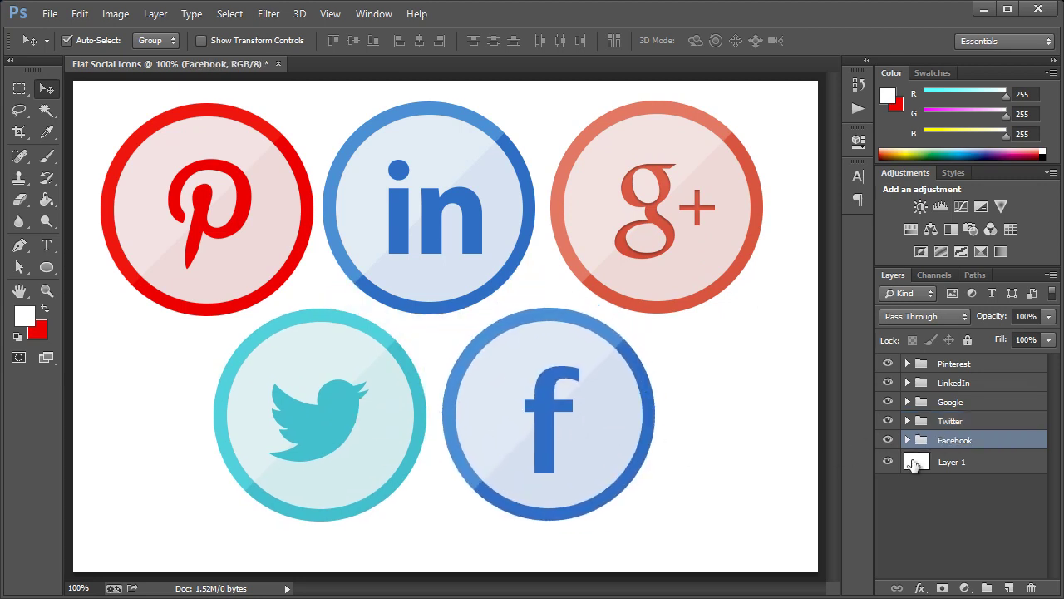
# Select all five icon groups and shift them slightly down and to the right to centre them, finishing with only the Pinterest group selected
pyautogui.keyDown('shift'); pyautogui.click(954, 363); pyautogui.keyUp('shift')
pyautogui.moveTo(468, 257); pyautogui.dragTo(468, 273)
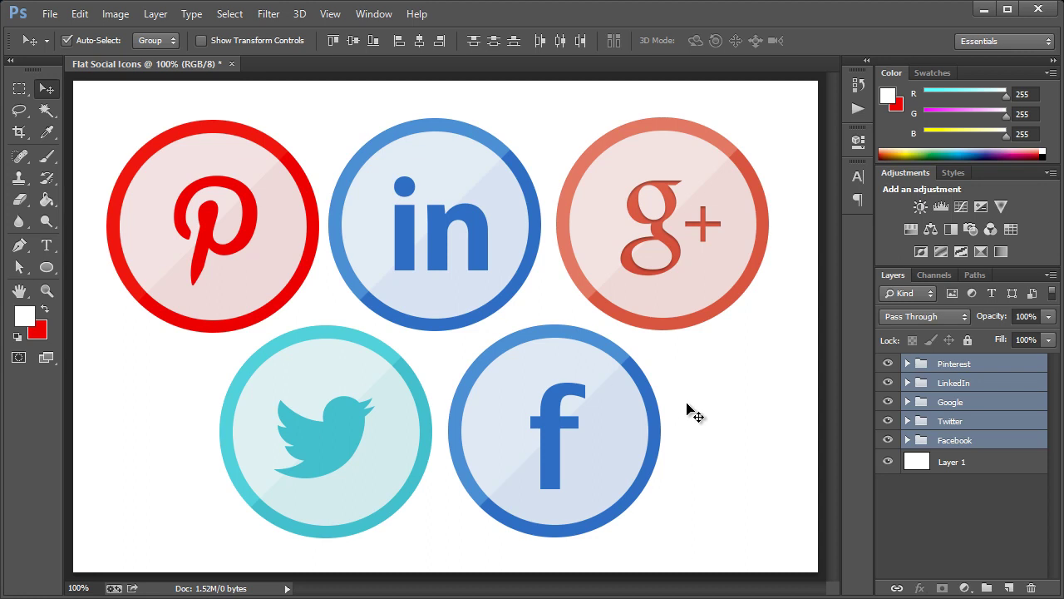
pyautogui.click(973, 371)
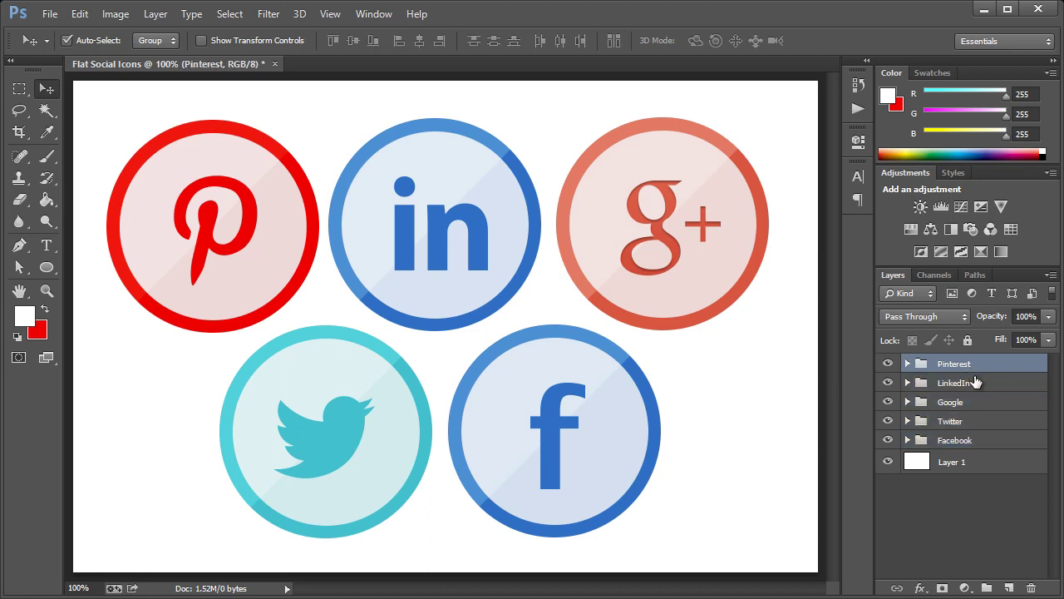
# Expand the Facebook group and examine its Ellipse 1 copy 2 and Ellipse 1 layers
pyautogui.click(955, 443)
pyautogui.click(907, 441)
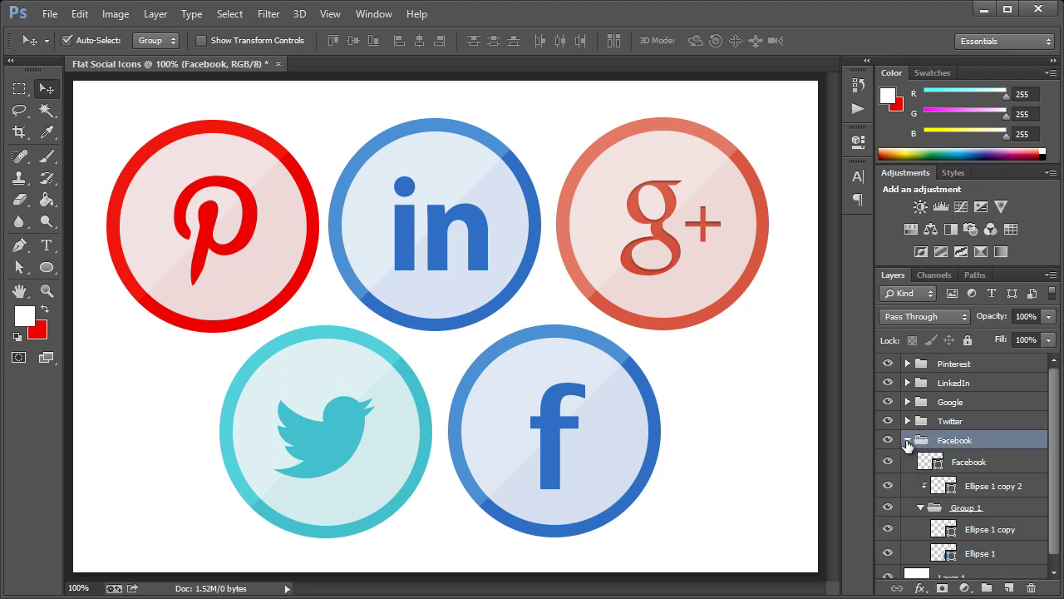
pyautogui.click(1021, 489)
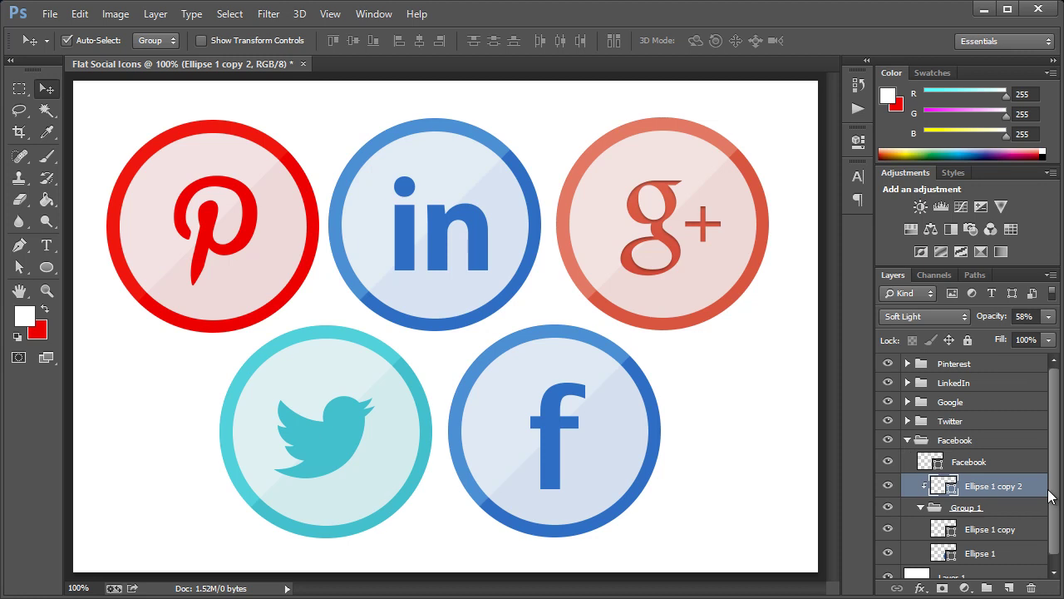
pyautogui.scroll(-1, 997, 520)
pyautogui.click(1002, 542)
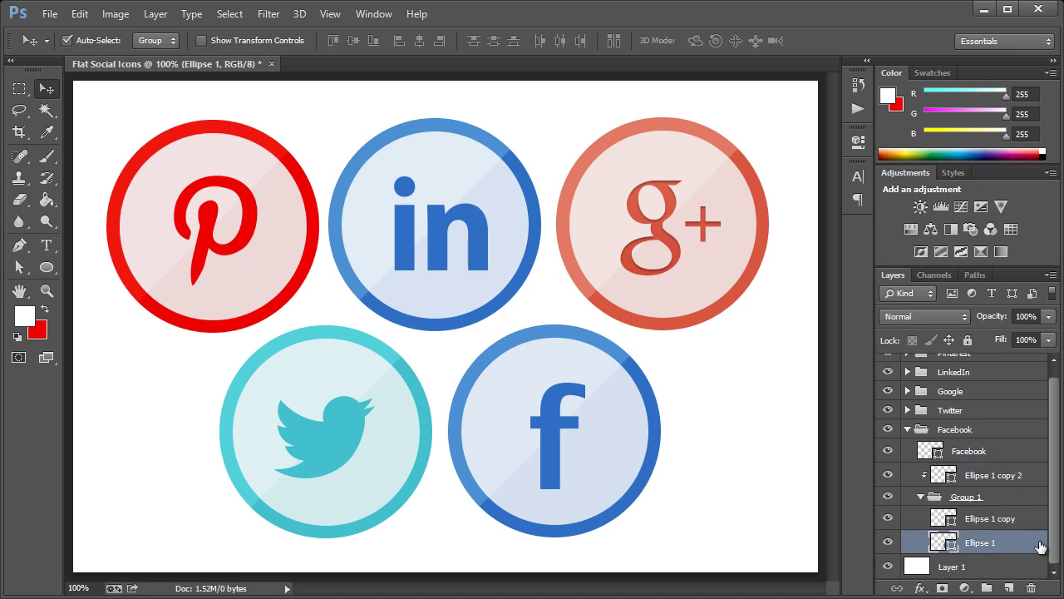
pyautogui.doubleClick(1045, 546)
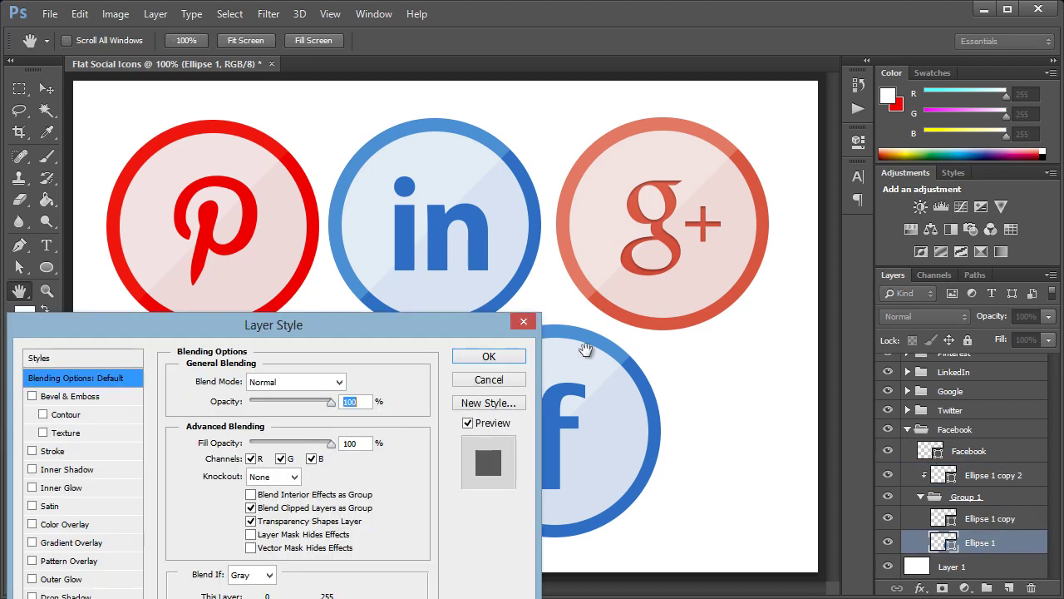
pyautogui.moveTo(408, 326); pyautogui.dragTo(606, 186)
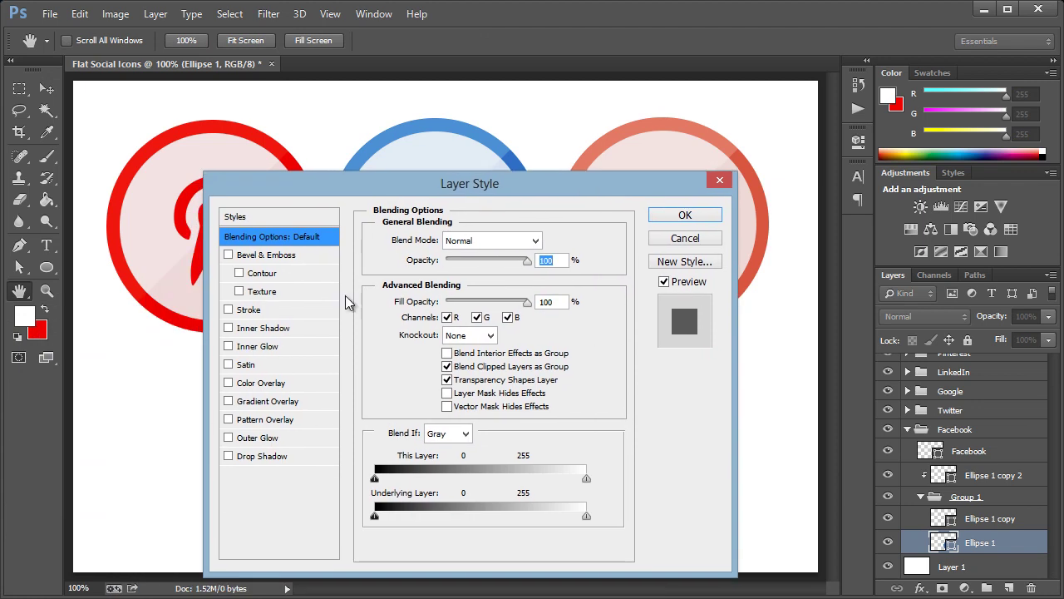
pyautogui.click(229, 310)
pyautogui.moveTo(308, 184)
pyautogui.mouseDown()
pyautogui.moveTo(340, 199)
pyautogui.moveTo(325, 186)
pyautogui.mouseUp()
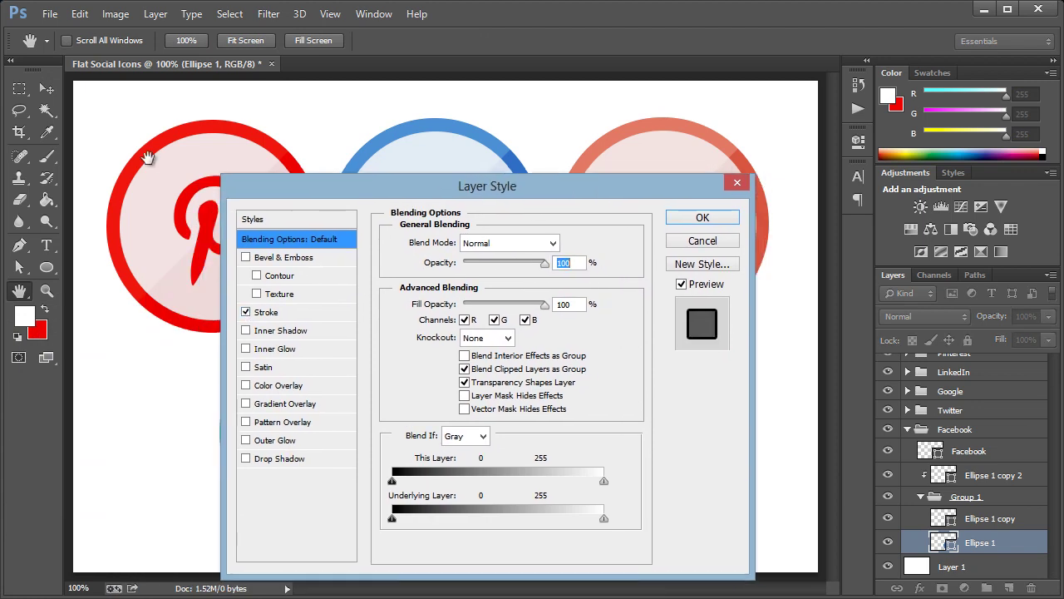
pyautogui.click(702, 241)
# Collapse the Facebook group and select the Pinterest group
pyautogui.press('v')
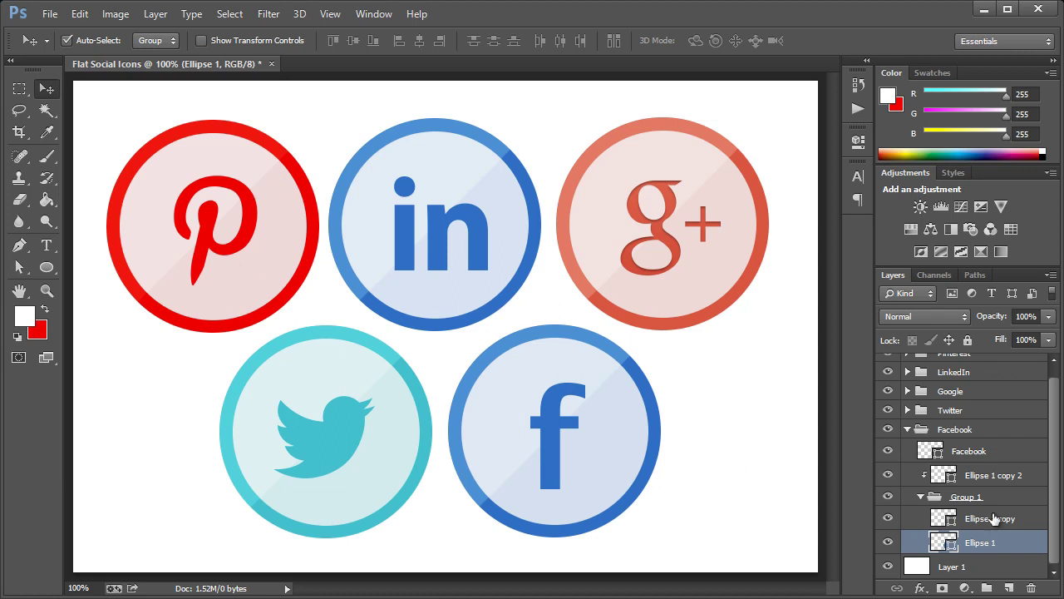
pyautogui.click(907, 429)
pyautogui.click(956, 369)
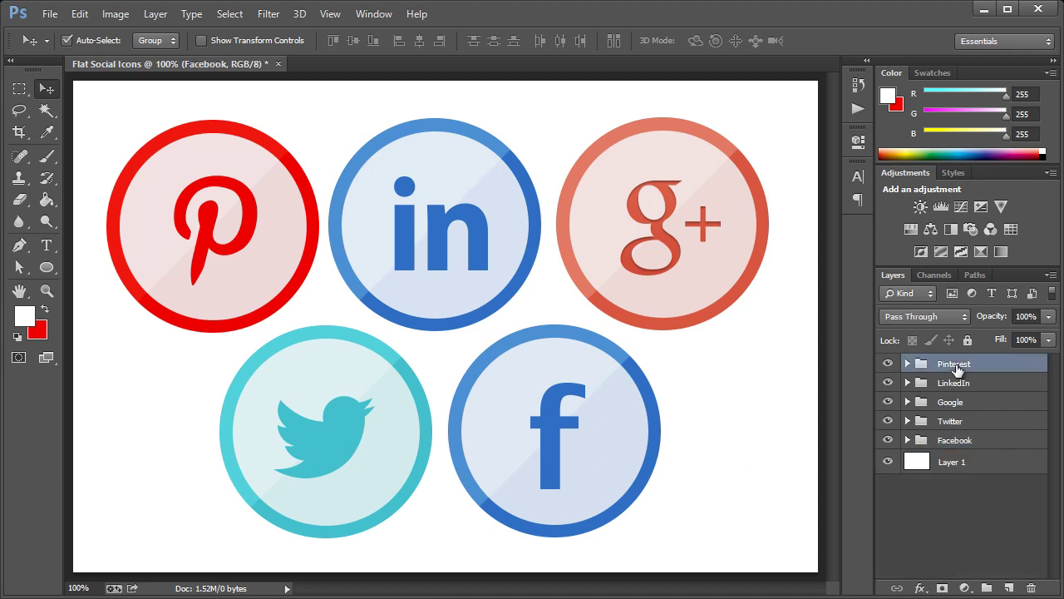